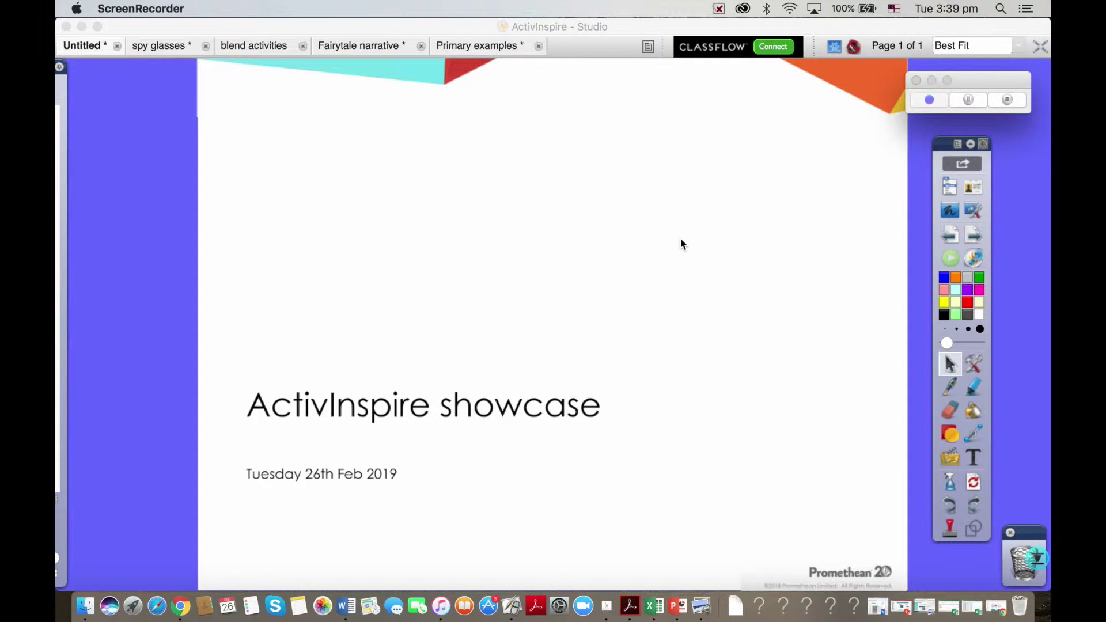
# Look through the teaching tools menu, then close it without choosing anything
pyautogui.moveTo(977, 80); pyautogui.dragTo(990, 77)
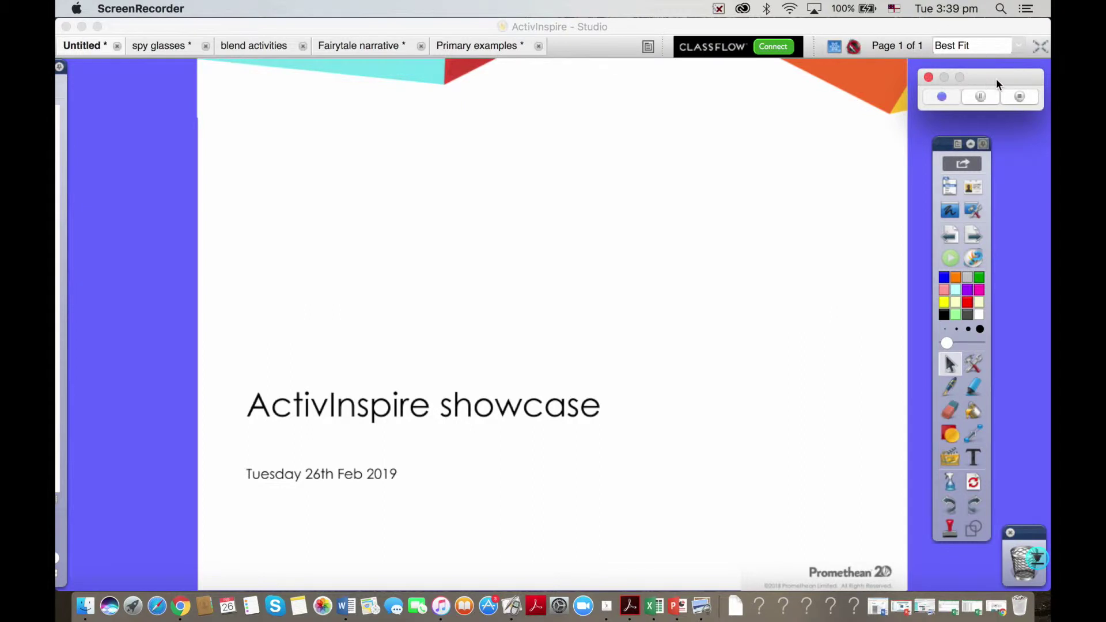
pyautogui.click(973, 364)
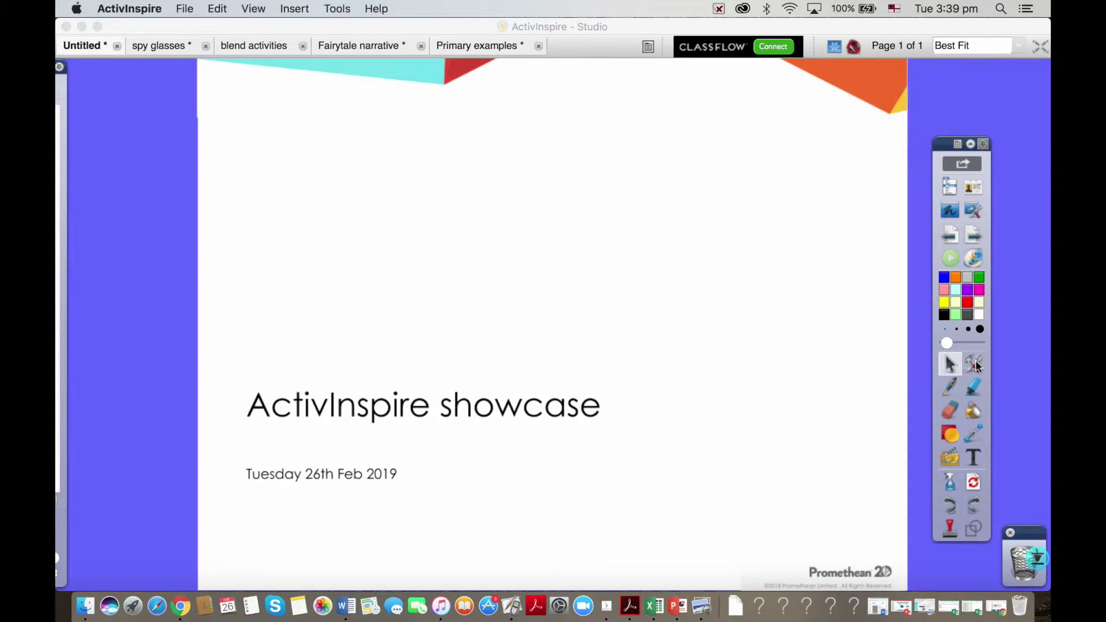
pyautogui.click(974, 364)
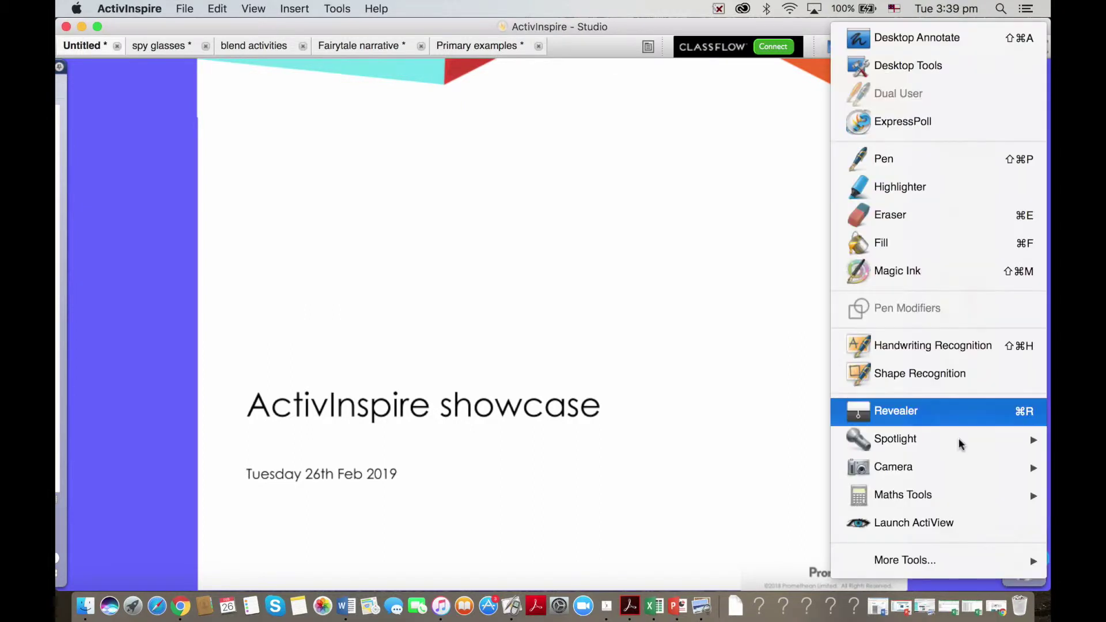
pyautogui.moveTo(942, 558)
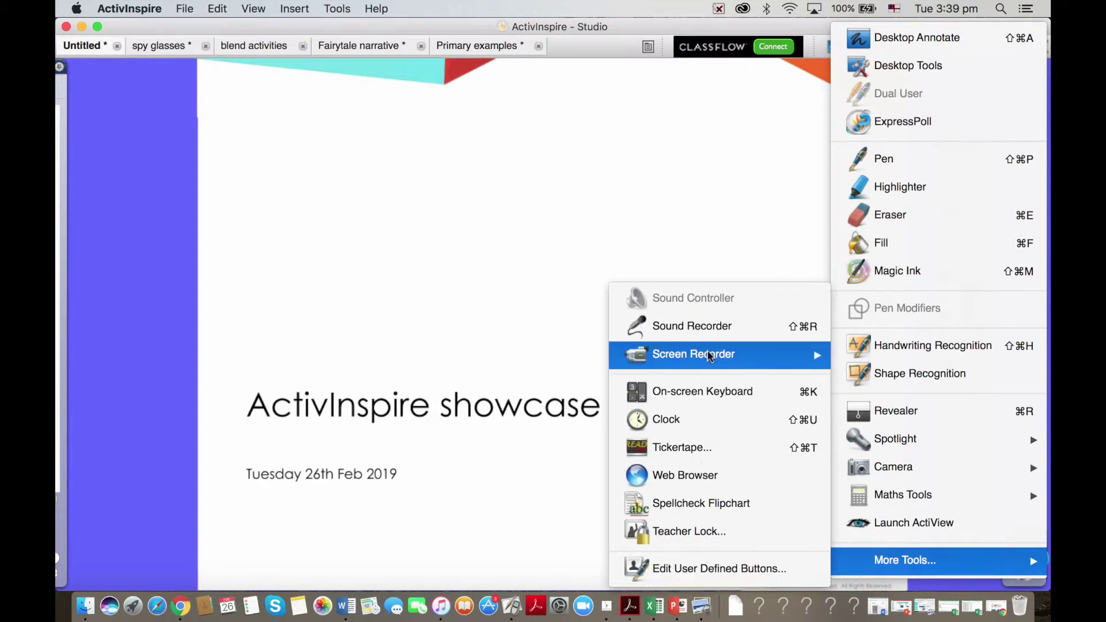
pyautogui.moveTo(712, 360)
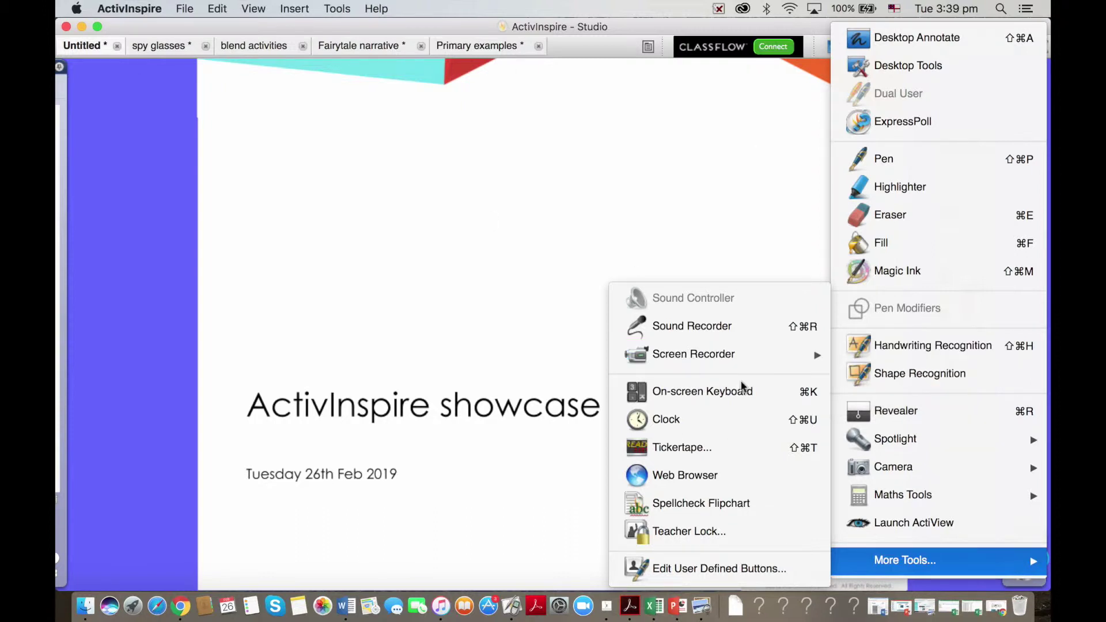
pyautogui.click(505, 265)
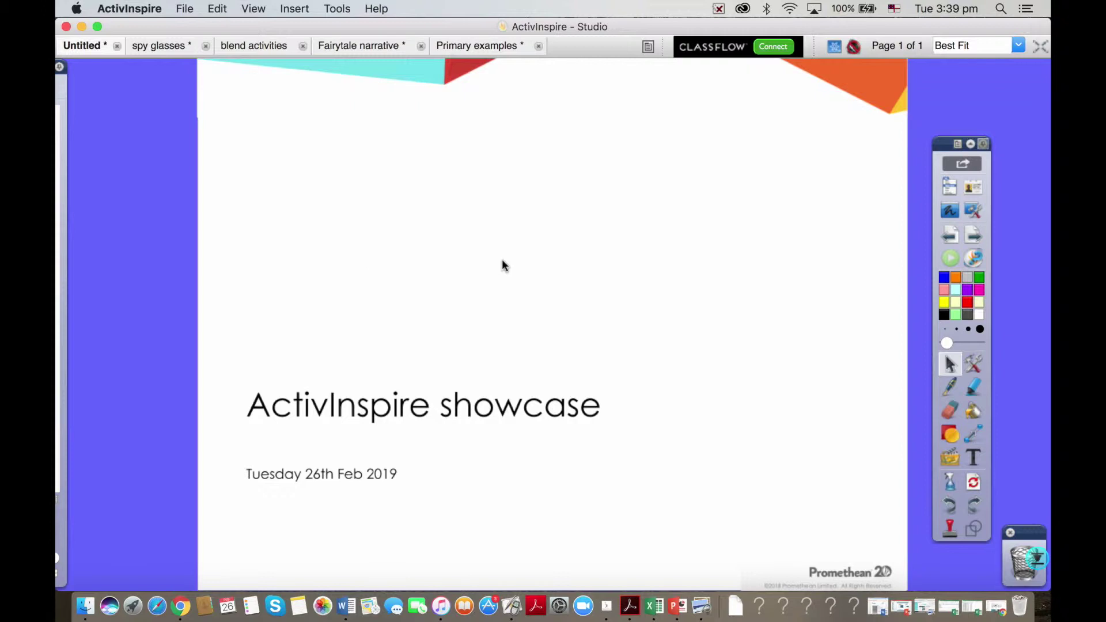
# Show the page thumbnails, pin the panel docked, and switch it to the Resource Browser
pyautogui.click(63, 111)
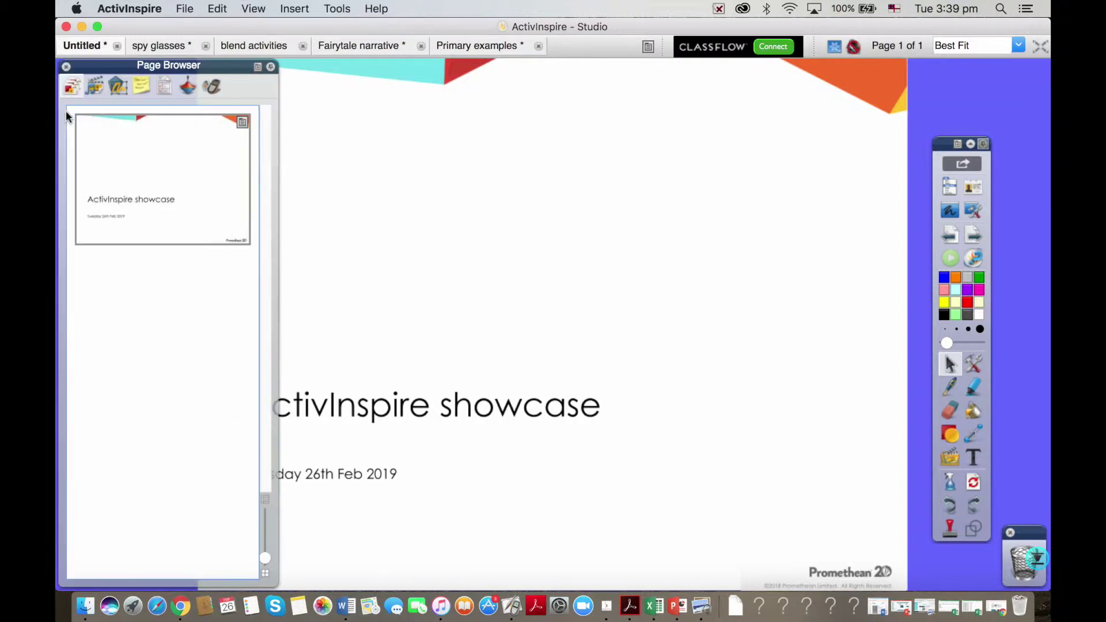
pyautogui.click(270, 67)
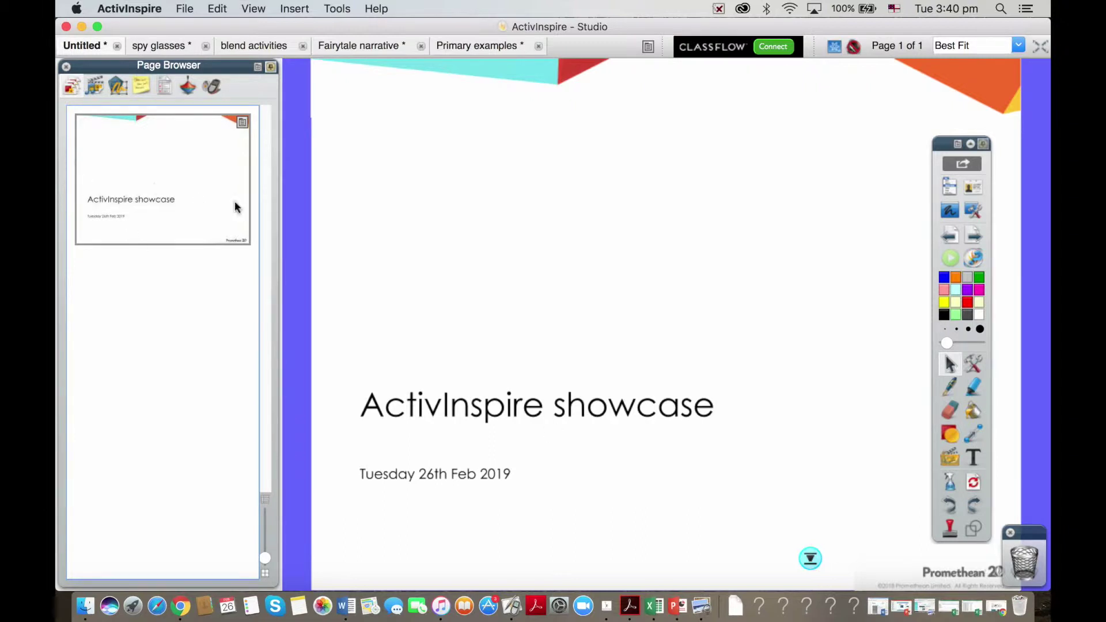
pyautogui.click(96, 88)
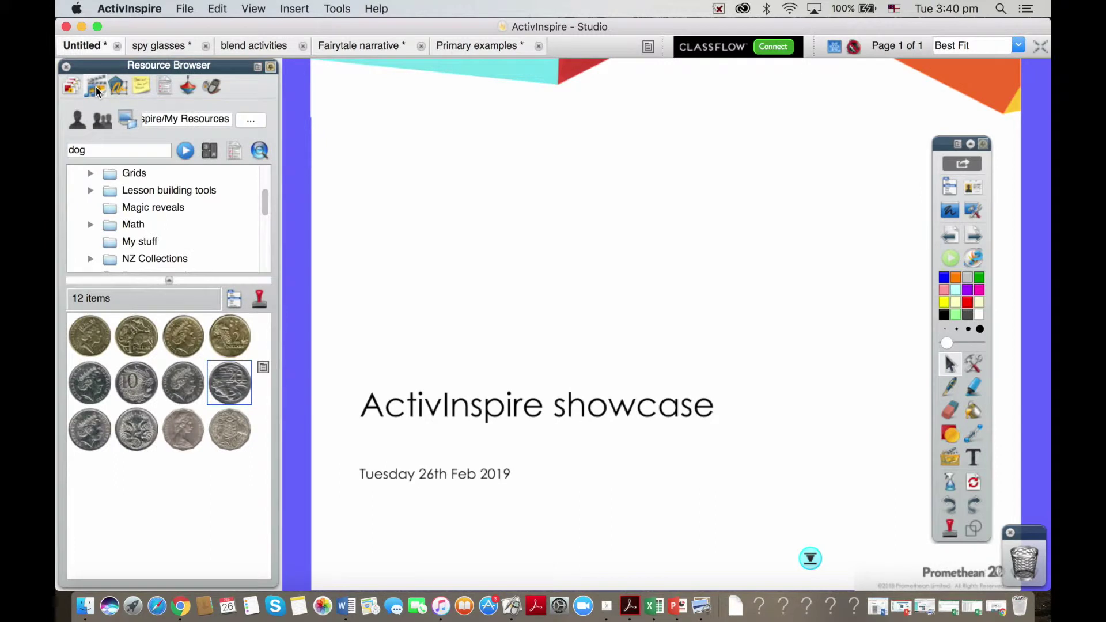
# Collapse the Australian money and Resource packs folders in the Resource Browser
pyautogui.moveTo(192, 313); pyautogui.dragTo(191, 432)
pyautogui.click(107, 311)
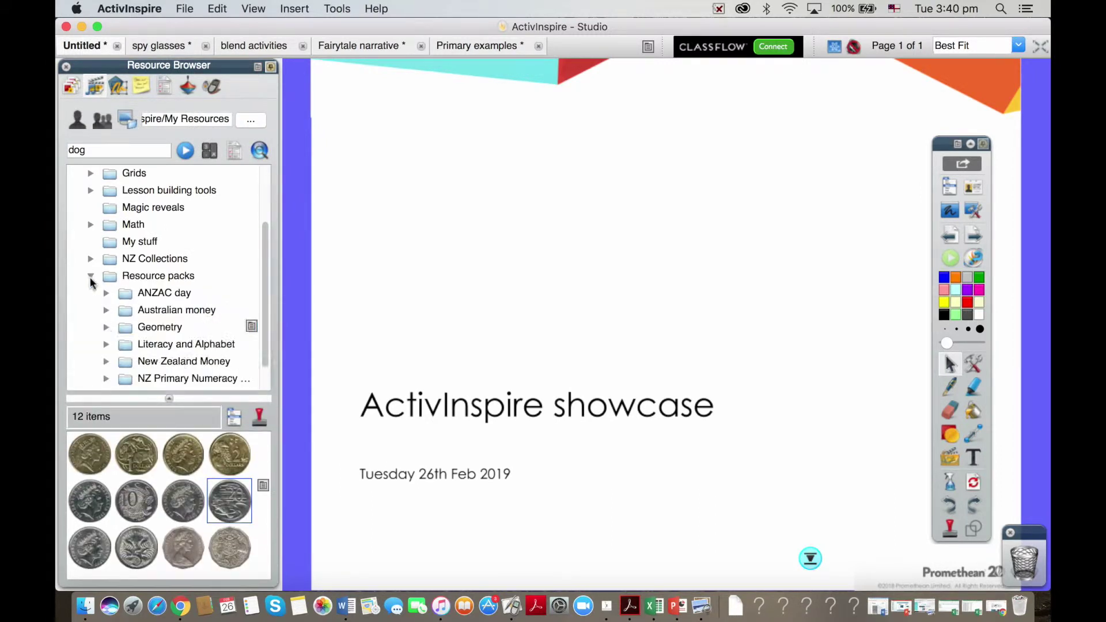
pyautogui.click(91, 276)
pyautogui.moveTo(267, 272); pyautogui.dragTo(262, 226)
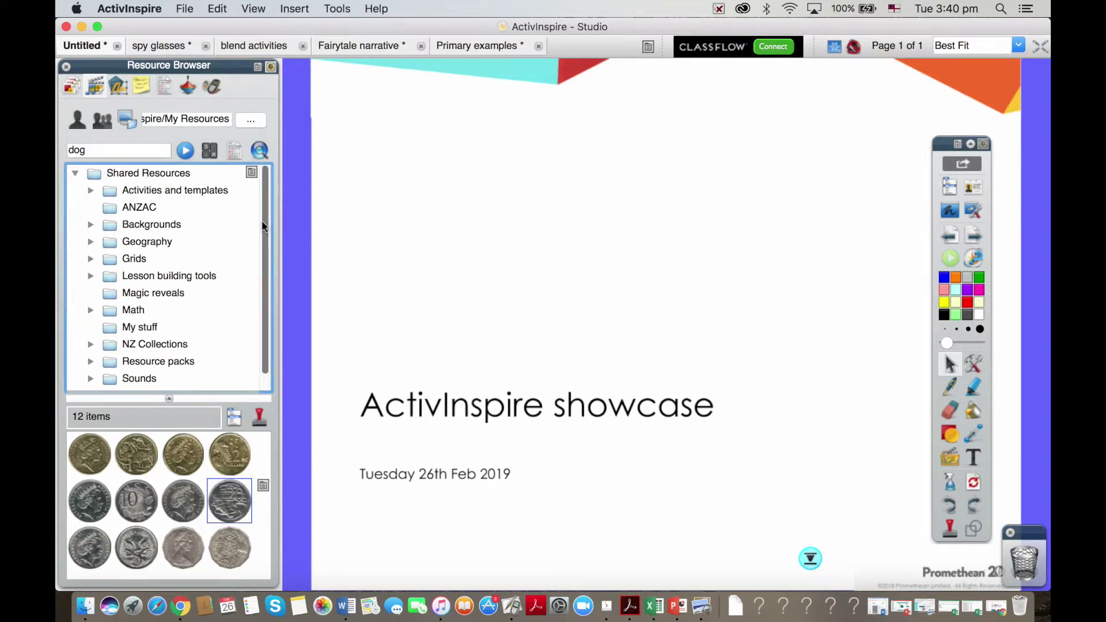
# Expand Shared Resources > Activities and templates > Activities and select the 100 grids folder
pyautogui.click(171, 192)
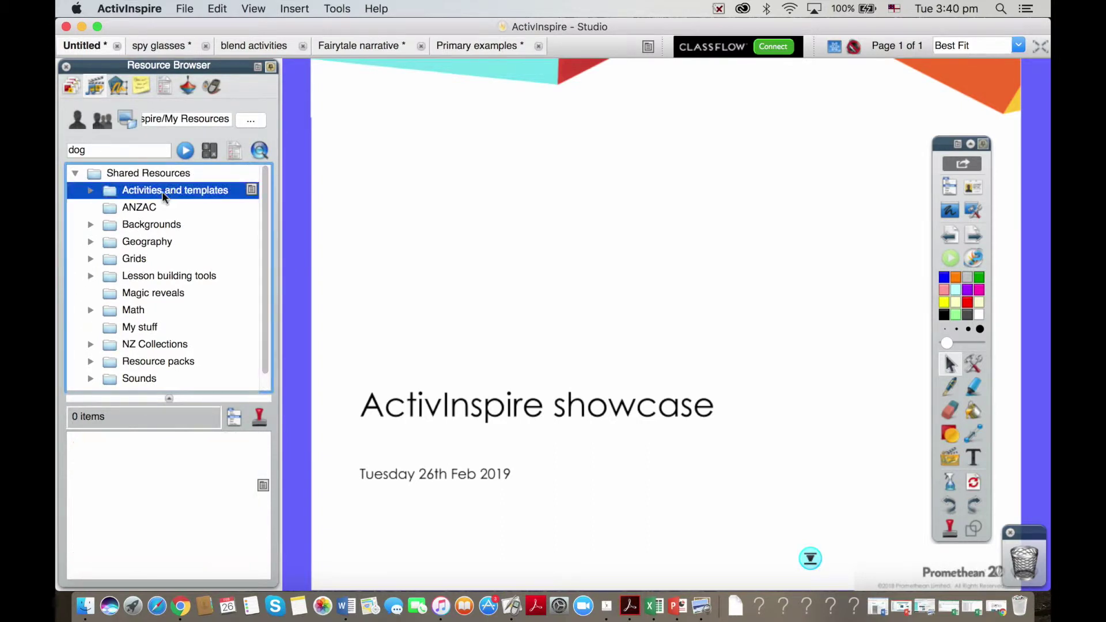
pyautogui.click(92, 190)
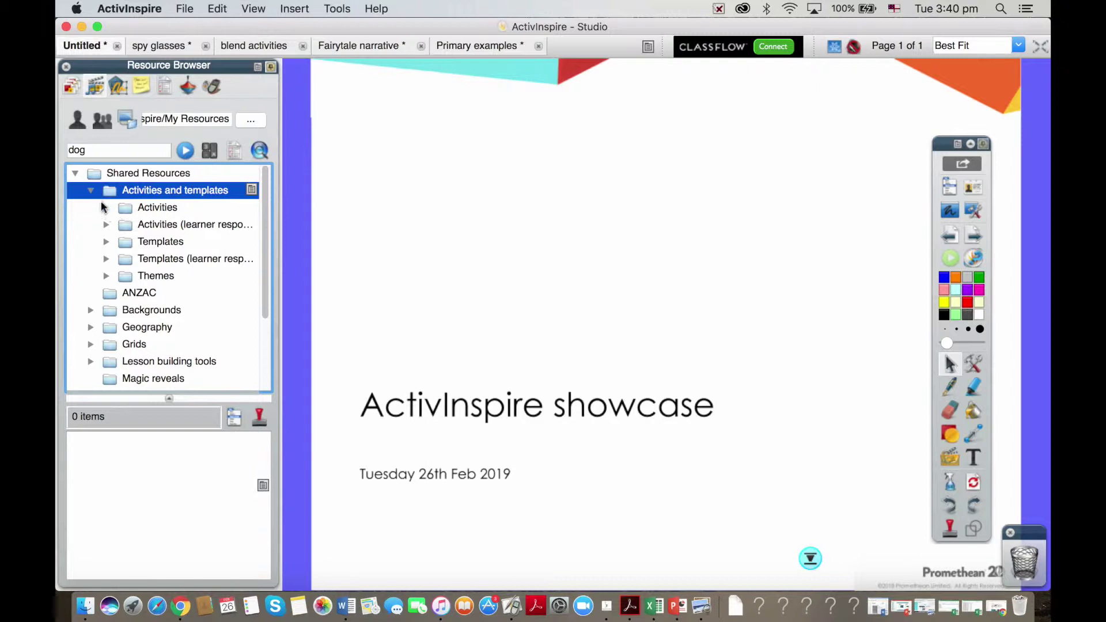
pyautogui.click(106, 208)
pyautogui.click(179, 226)
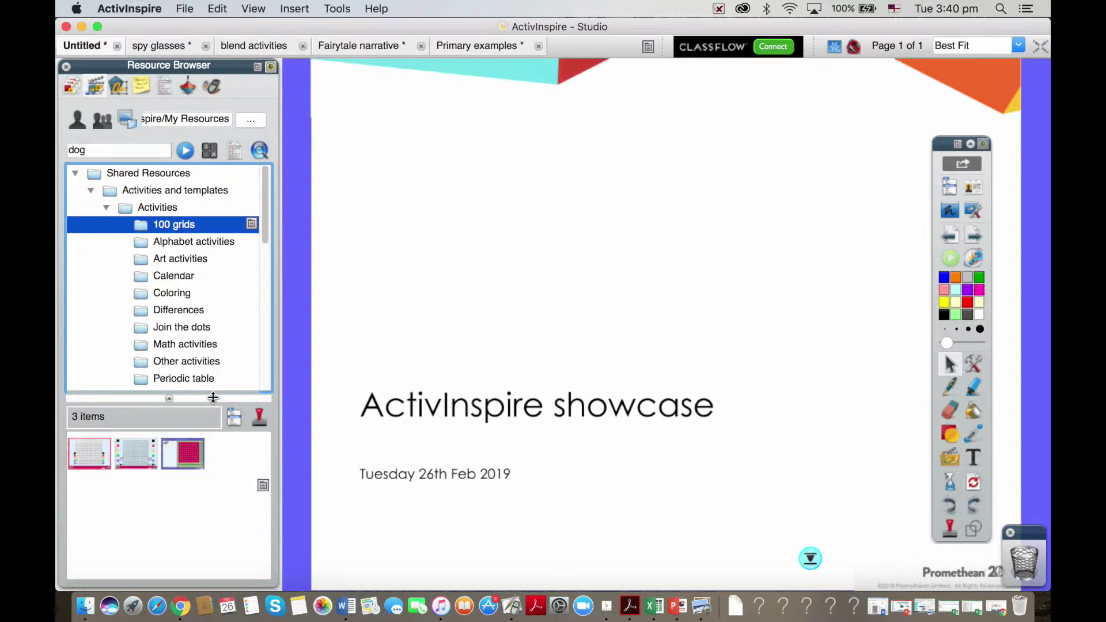
pyautogui.moveTo(213, 397); pyautogui.dragTo(216, 391)
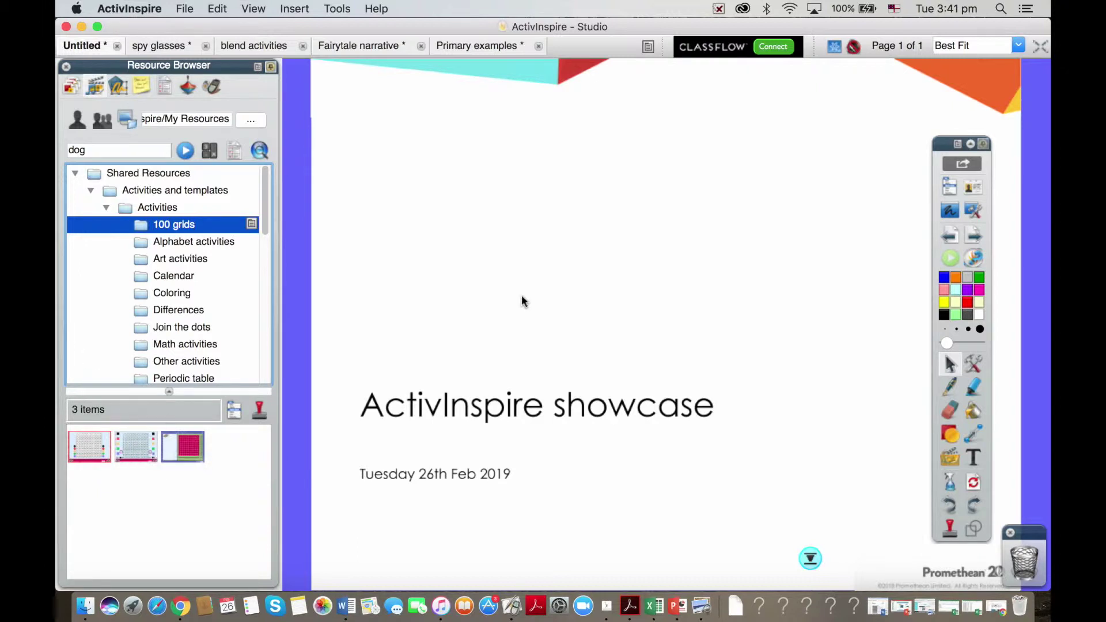
# Add the '100 square 1.ap2' page, shade 2, 4 and 6 with red tiles, and frame 33 in magenta
pyautogui.moveTo(136, 443); pyautogui.dragTo(559, 355)
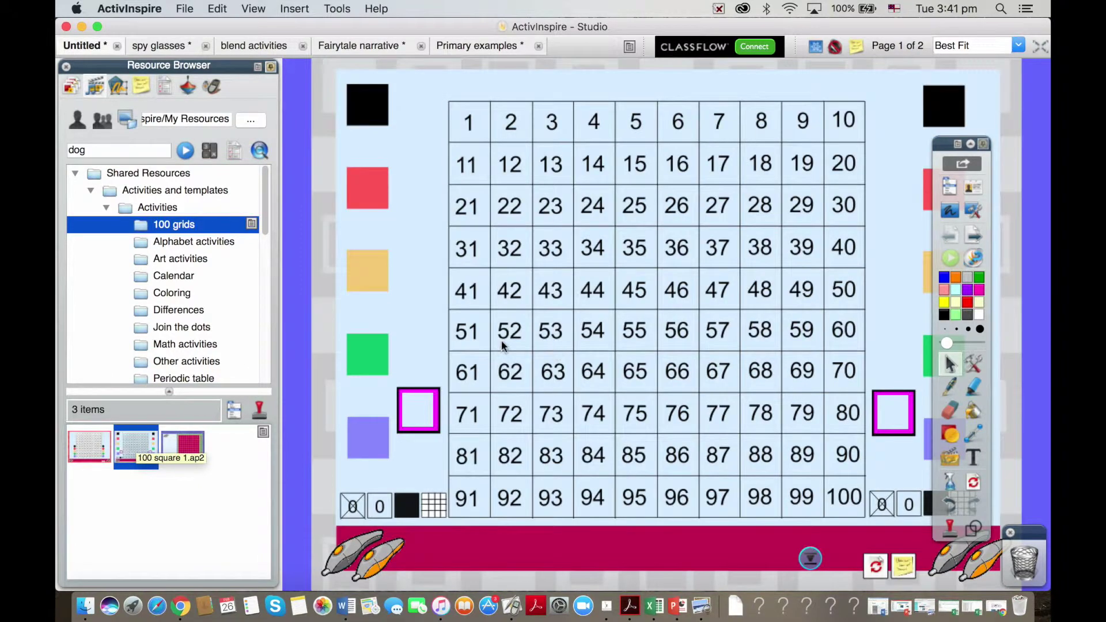
pyautogui.click(271, 67)
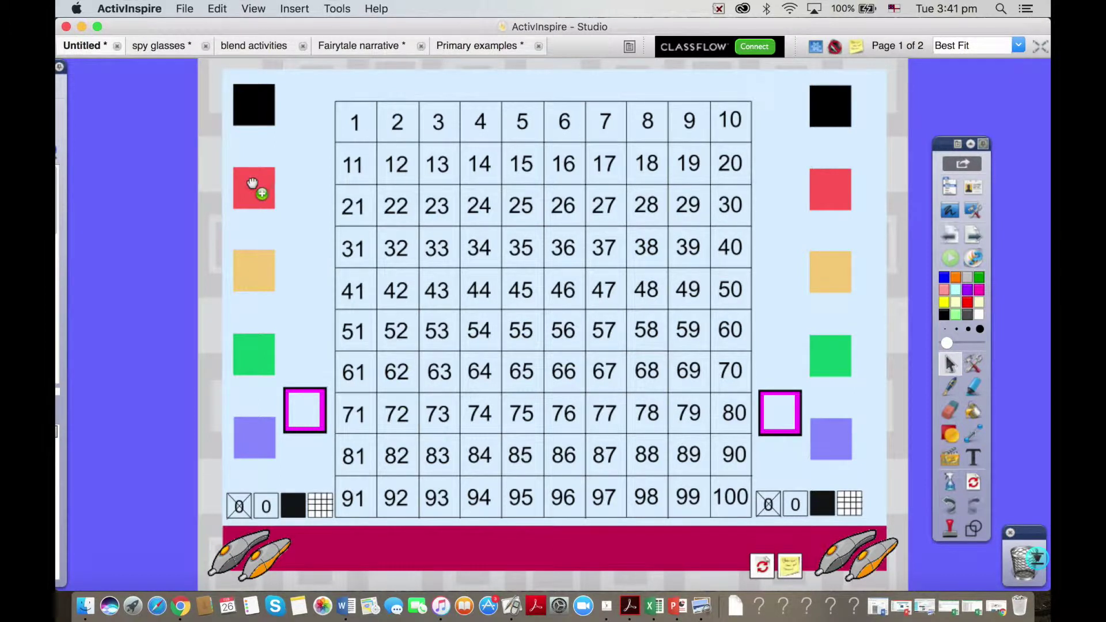
pyautogui.moveTo(258, 185); pyautogui.dragTo(478, 124)
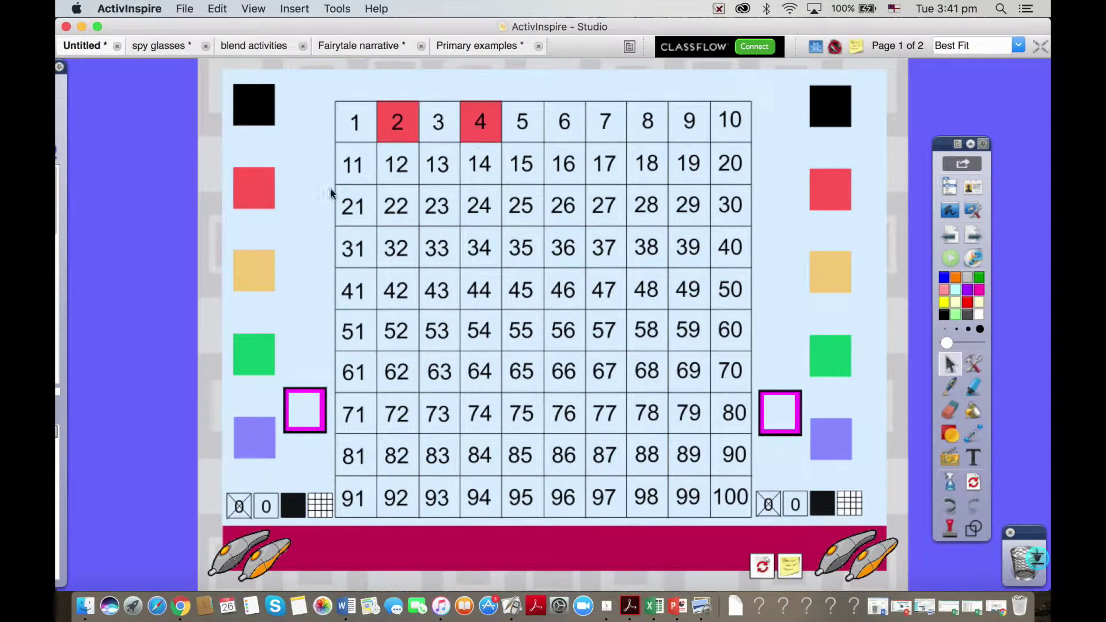
pyautogui.moveTo(254, 196); pyautogui.dragTo(565, 144)
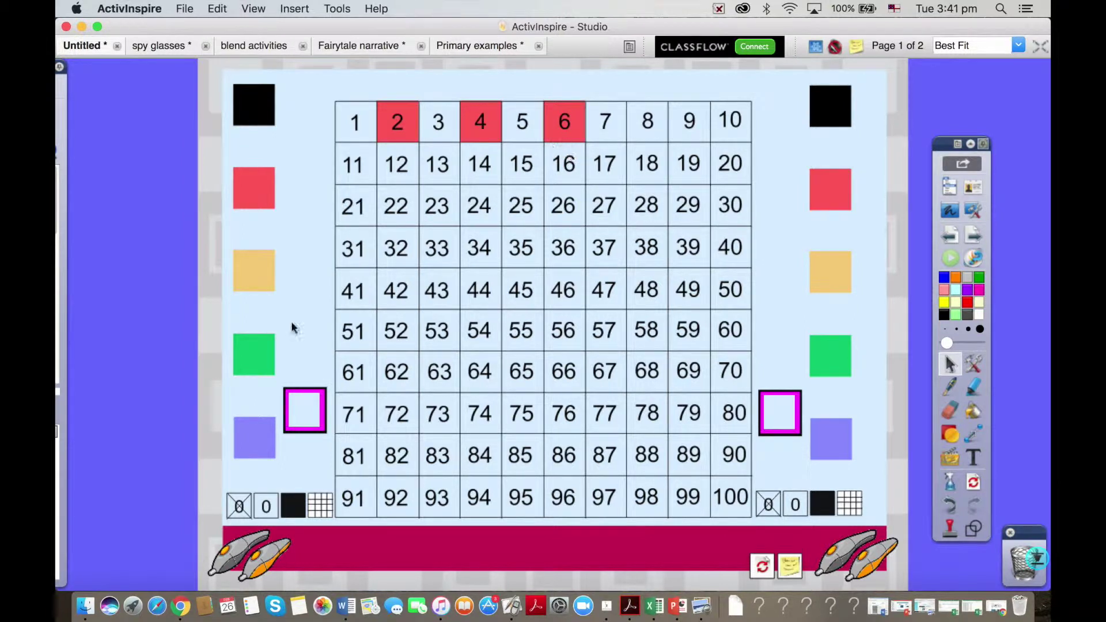
pyautogui.moveTo(305, 409); pyautogui.dragTo(439, 245)
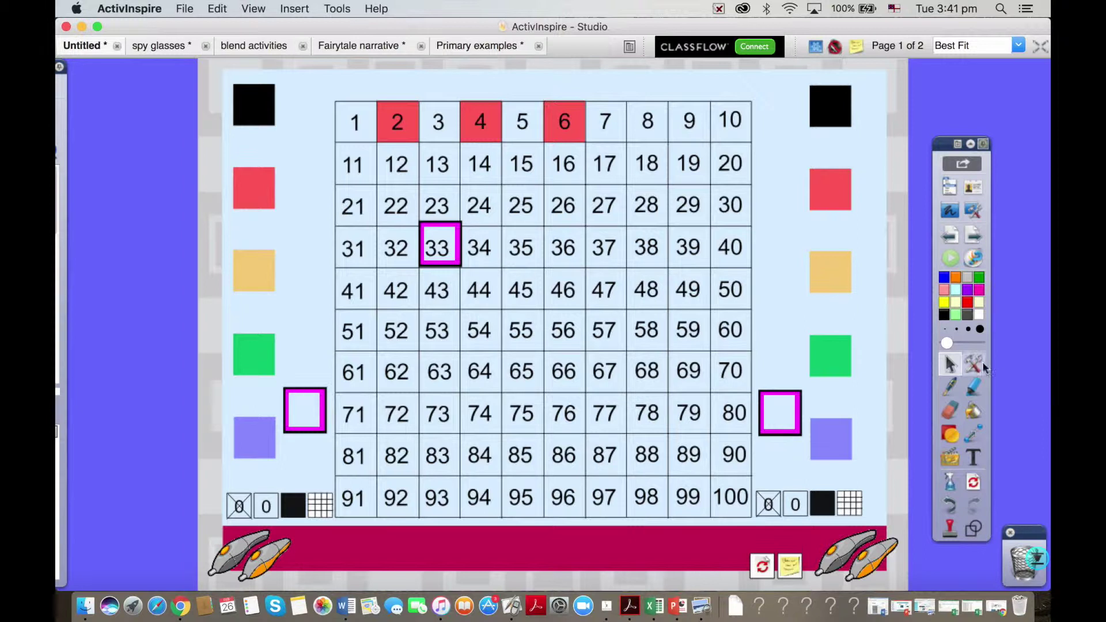
pyautogui.click(974, 364)
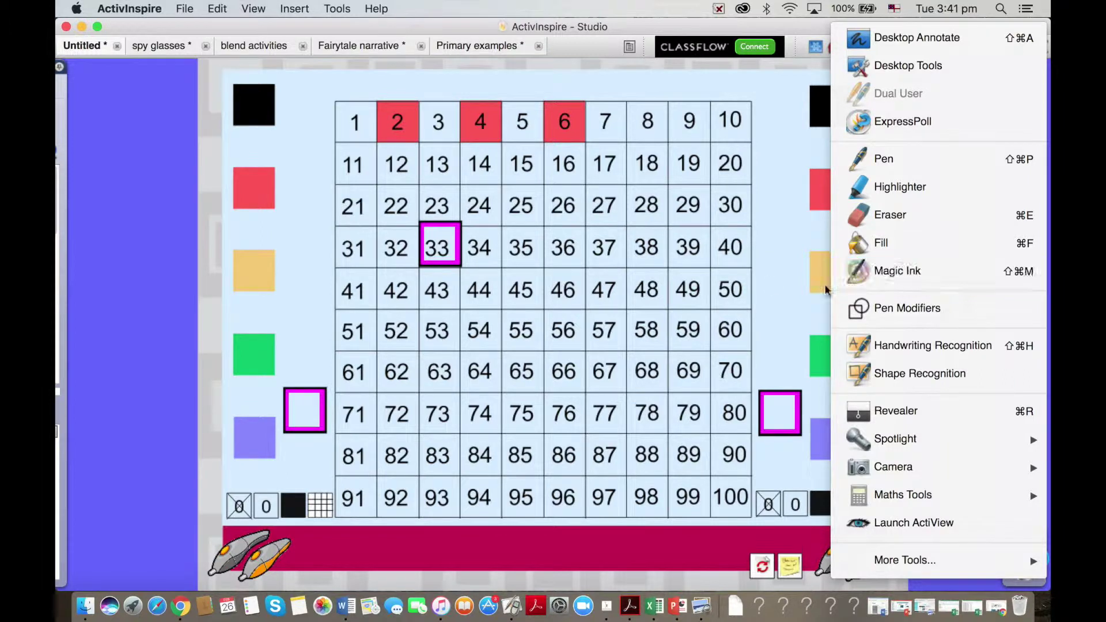
pyautogui.click(773, 286)
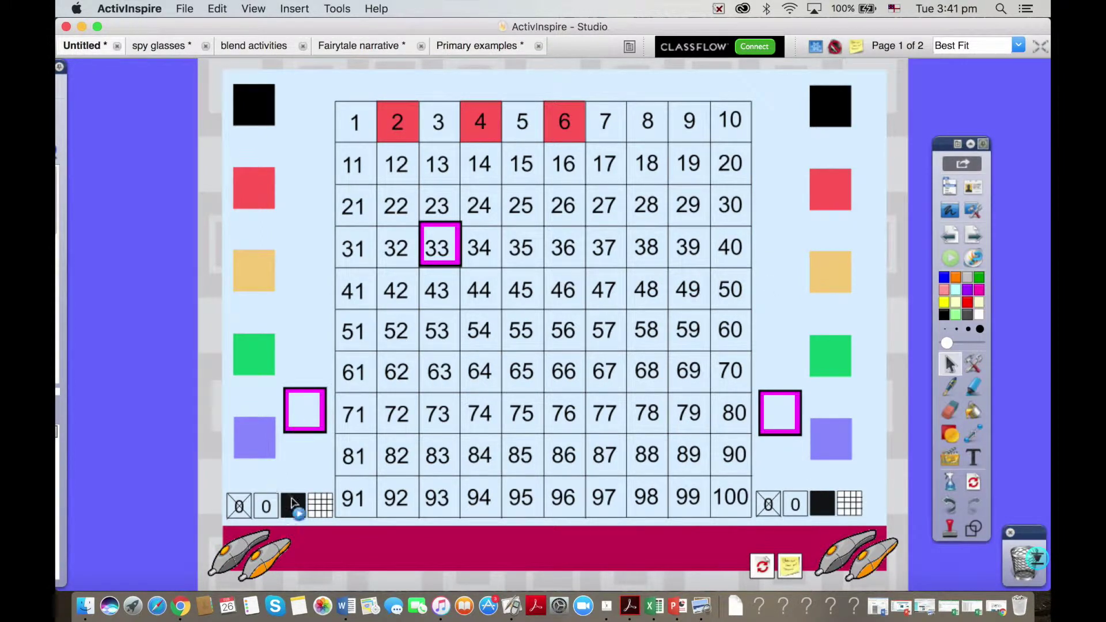
# Cover the grid numbers in black, reveal 43 and 56 with magenta frames, and view the NUMBER GRID (0-99) notes
pyautogui.click(294, 507)
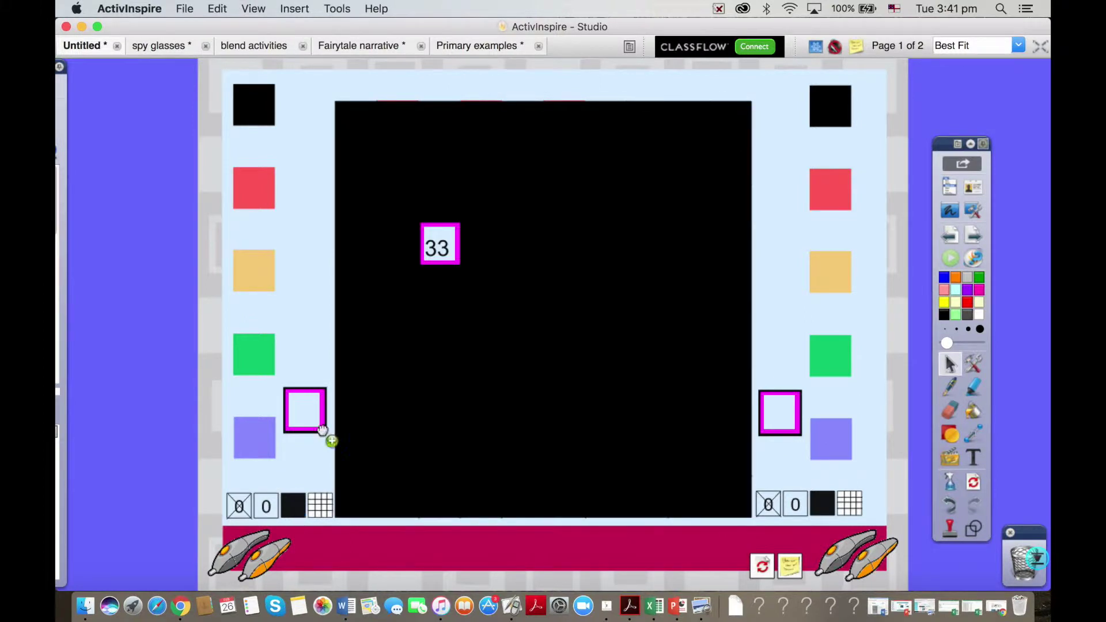
pyautogui.moveTo(307, 409); pyautogui.dragTo(573, 288)
pyautogui.moveTo(446, 245); pyautogui.dragTo(436, 277)
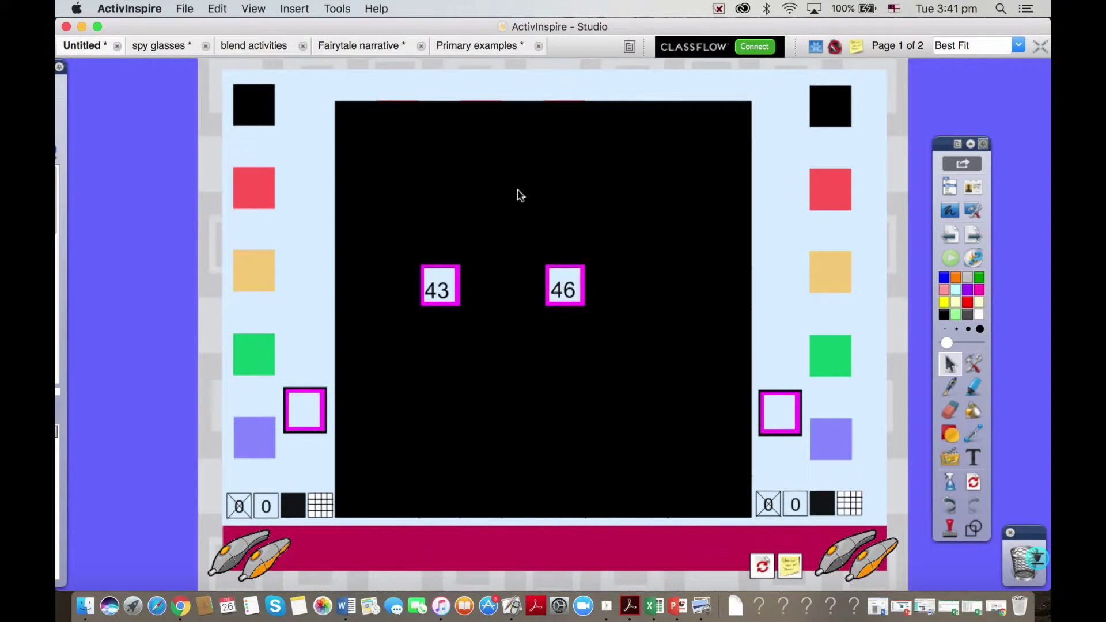
pyautogui.moveTo(566, 291); pyautogui.dragTo(569, 328)
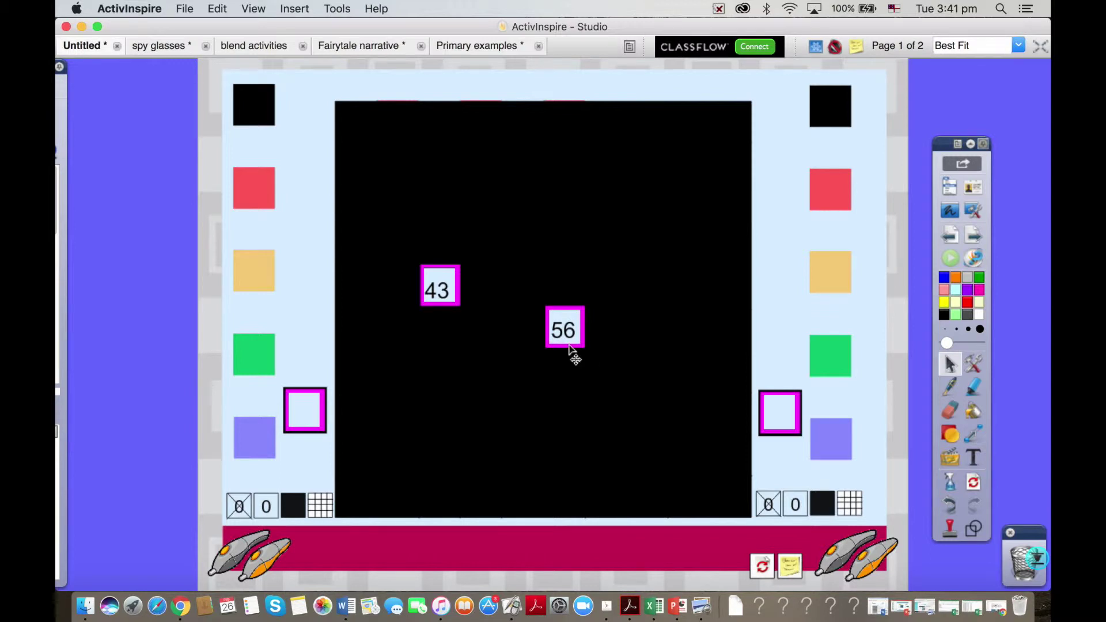
pyautogui.click(855, 46)
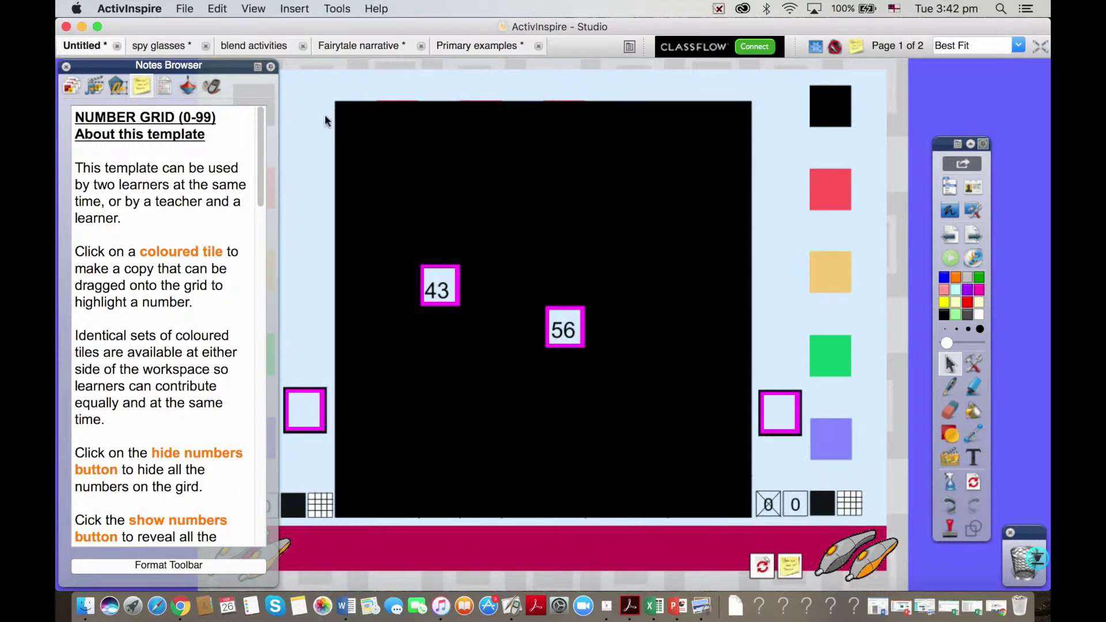
# Scroll through the NUMBER GRID (0-99) notes, then close the Notes Browser
pyautogui.moveTo(262, 143); pyautogui.dragTo(262, 113)
pyautogui.click(270, 68)
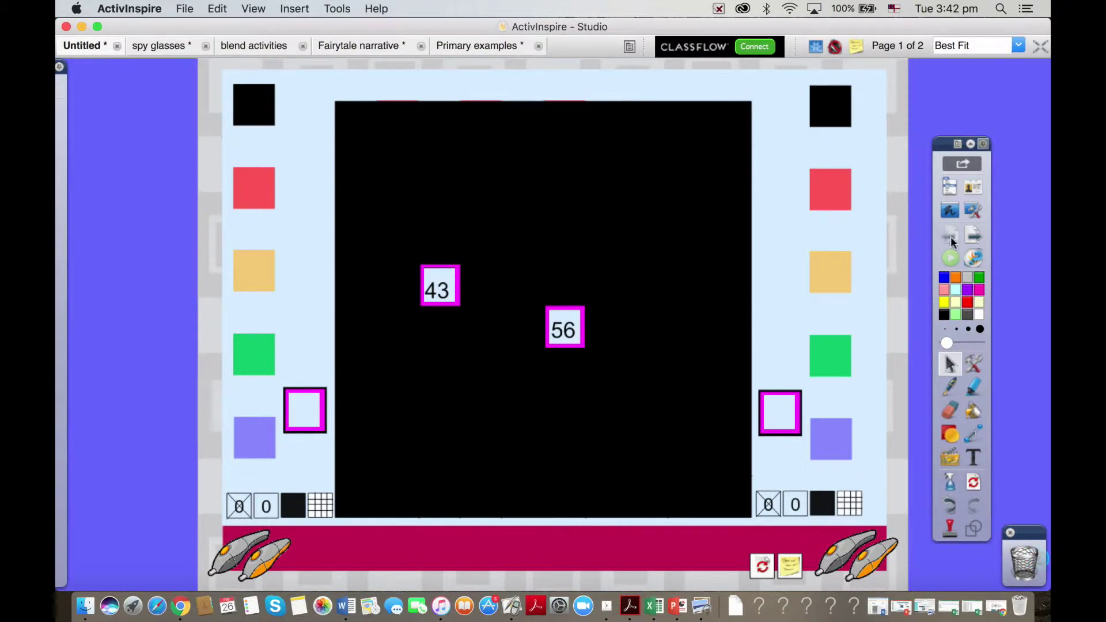
# Go to the ActivInspire showcase title page and view its 'hello key questions' notes
pyautogui.click(974, 236)
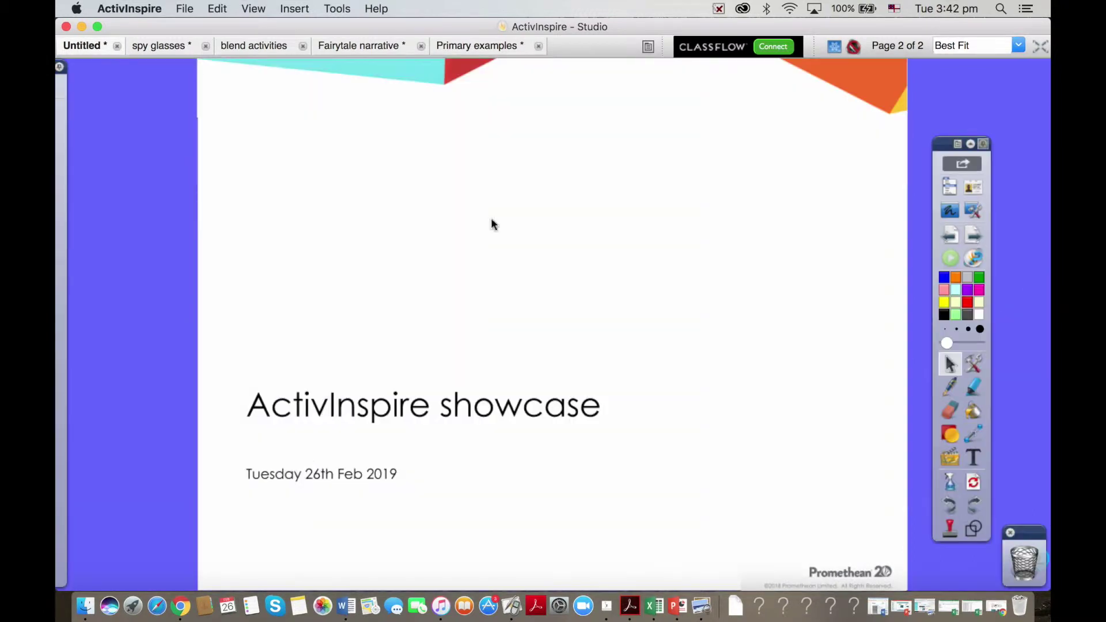
pyautogui.moveTo(65, 133)
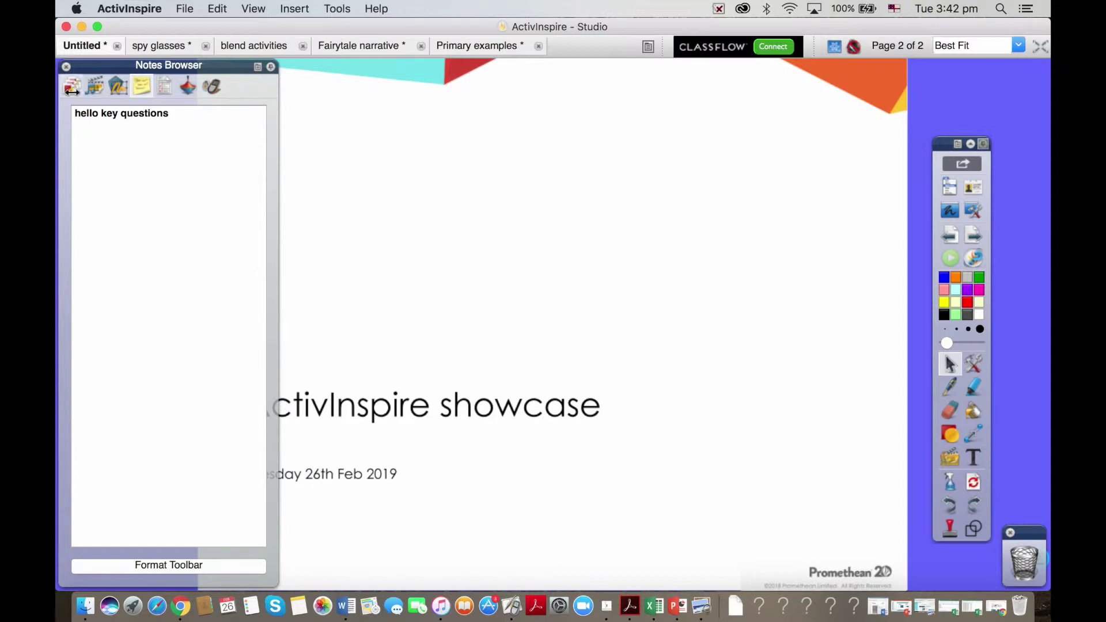
pyautogui.click(72, 87)
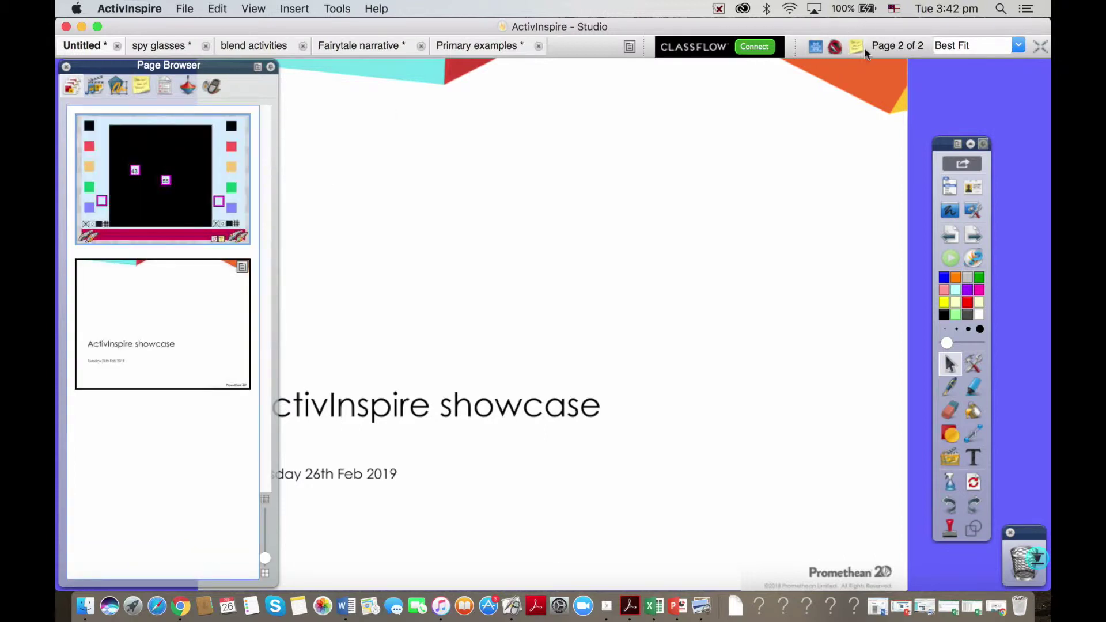
pyautogui.click(858, 47)
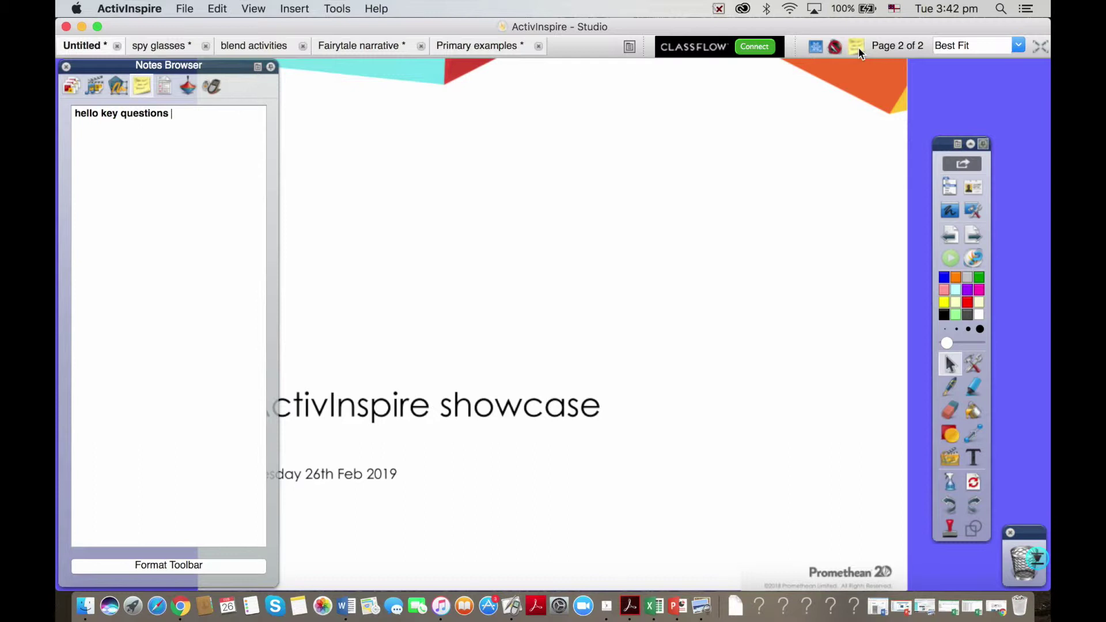
# Hide the notes and switch the side panel through page thumbnails to the Resource Browser
pyautogui.click(271, 67)
pyautogui.click(73, 86)
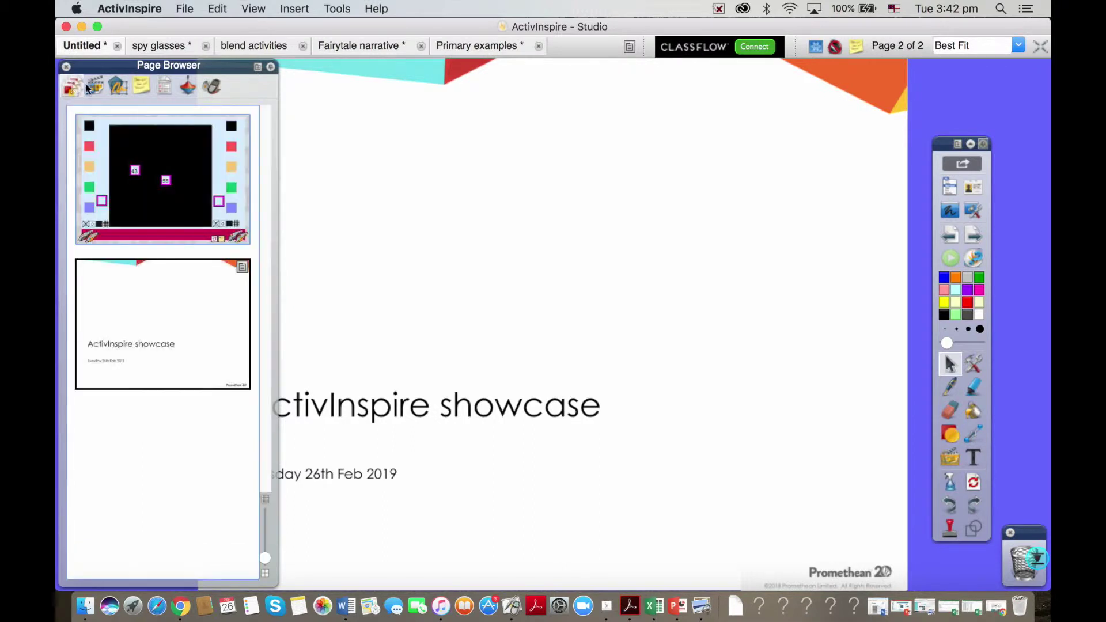
pyautogui.click(96, 87)
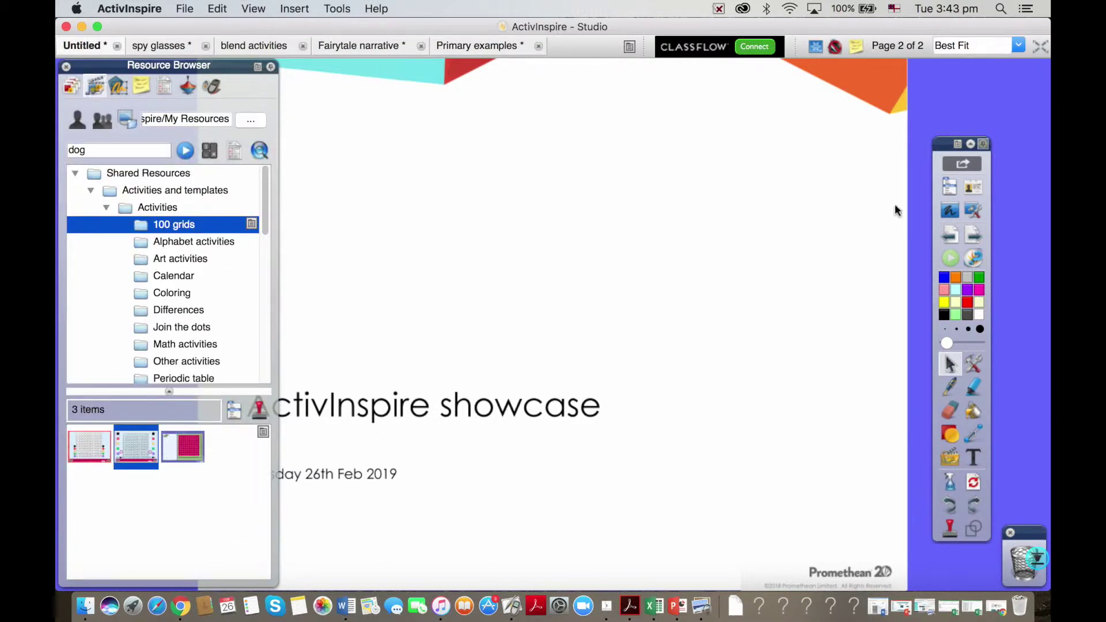
# Add a blank page 3 and collapse the Activities folder
pyautogui.click(976, 233)
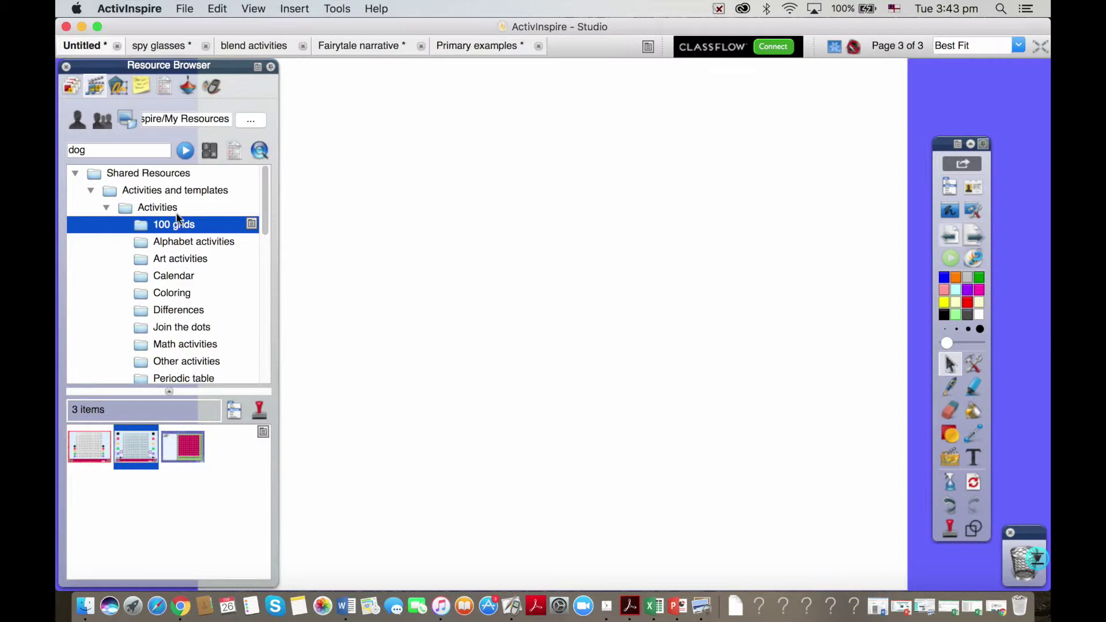
pyautogui.click(106, 210)
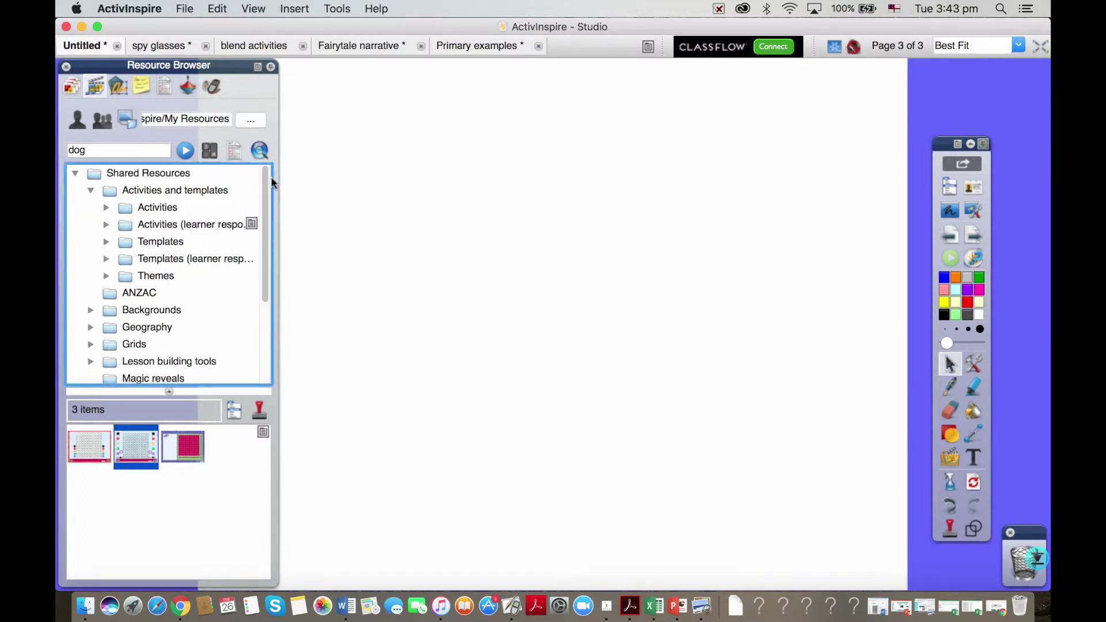
pyautogui.moveTo(267, 176); pyautogui.dragTo(254, 281)
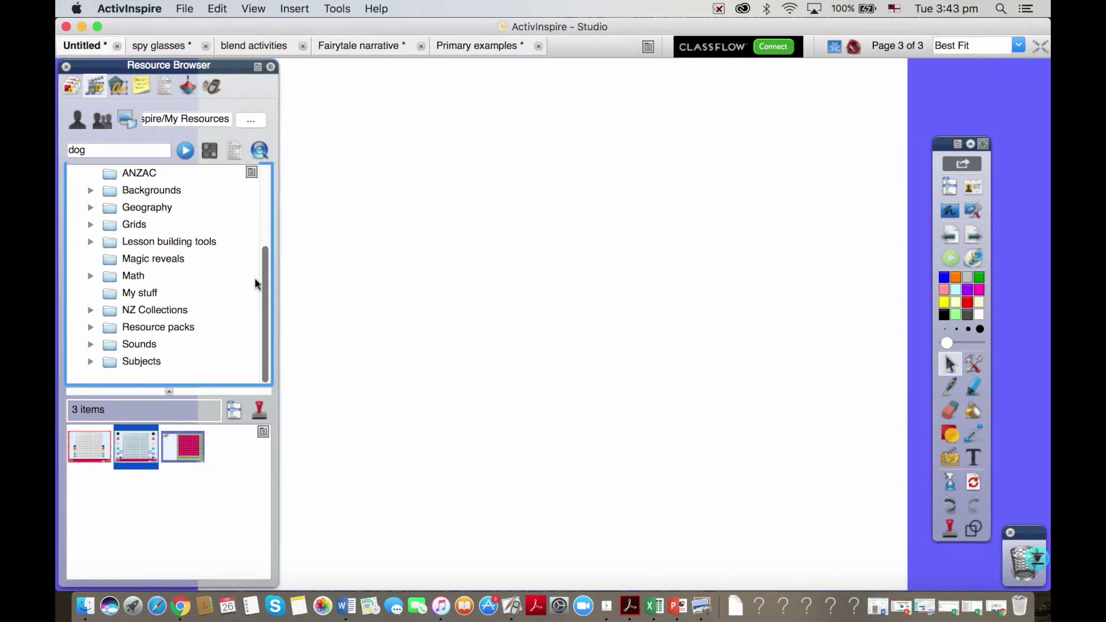
# Open Subjects > Mathematics > Place value and show the Number arrows resources
pyautogui.click(89, 363)
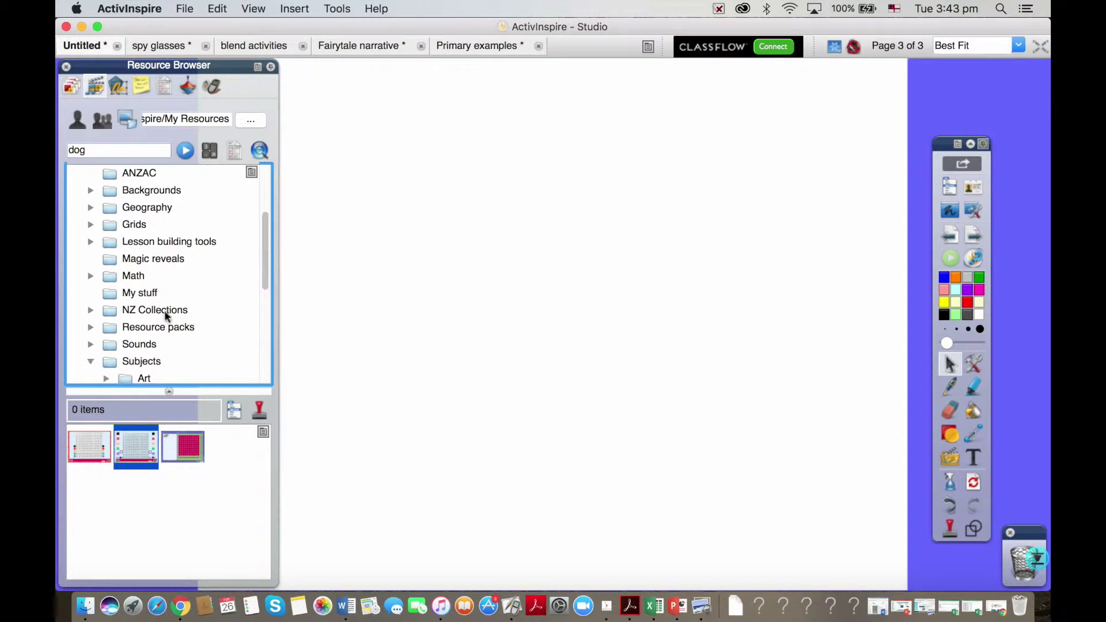
pyautogui.moveTo(264, 258); pyautogui.dragTo(262, 349)
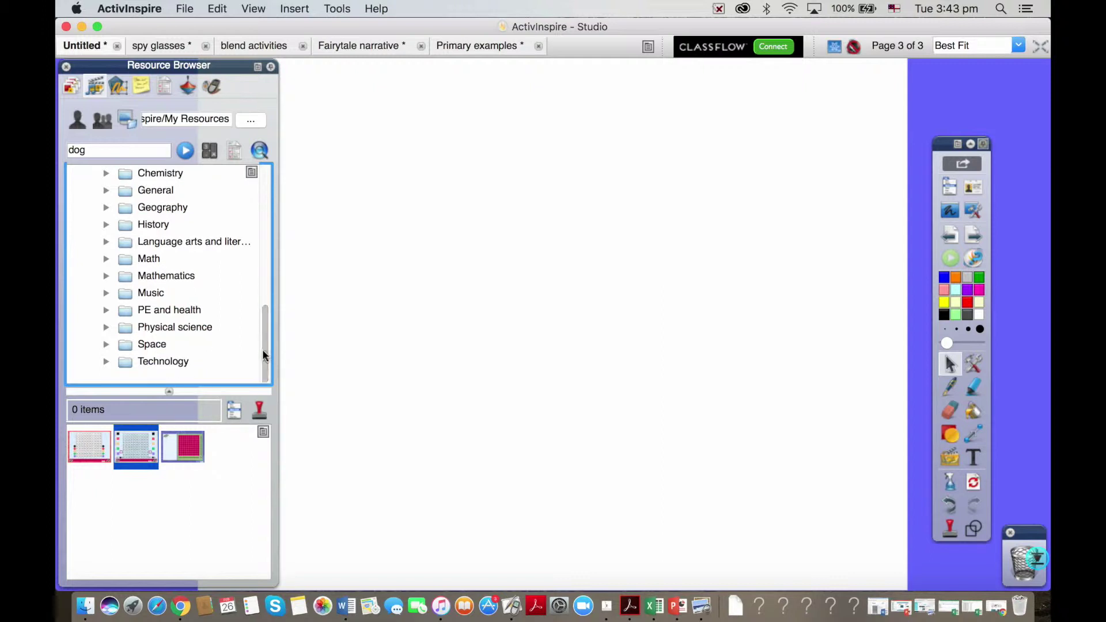
pyautogui.click(106, 276)
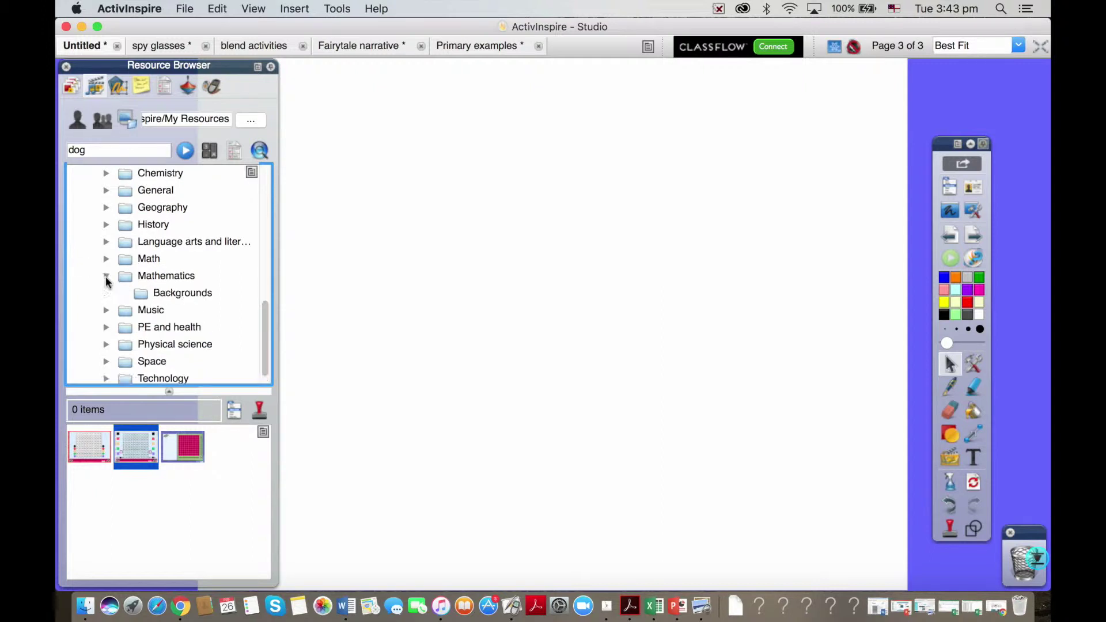
pyautogui.moveTo(264, 267); pyautogui.dragTo(262, 330)
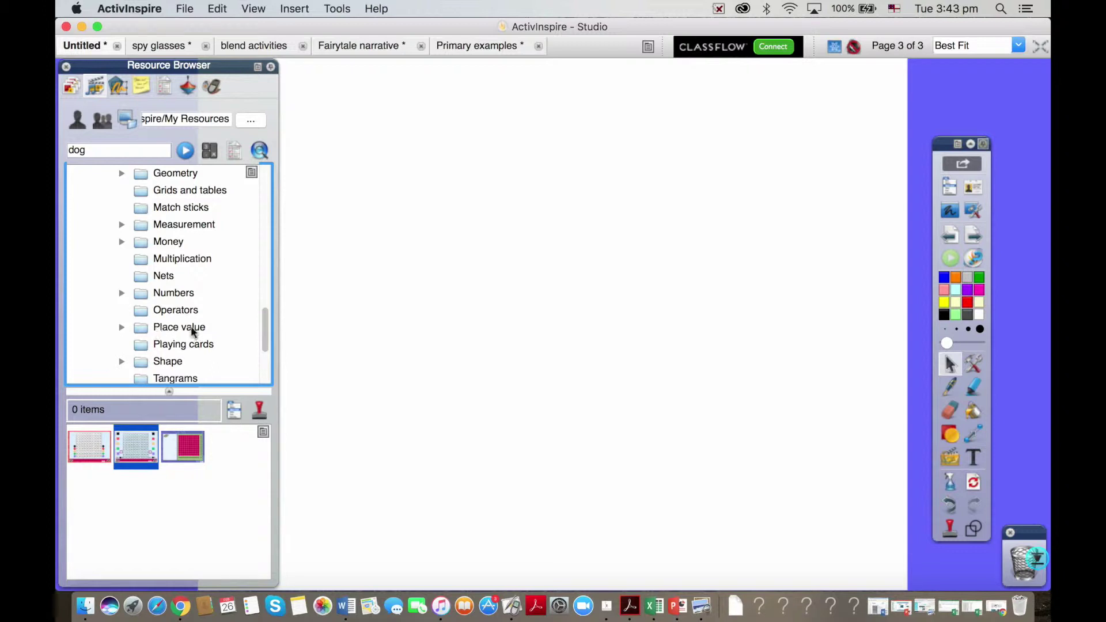
pyautogui.click(121, 327)
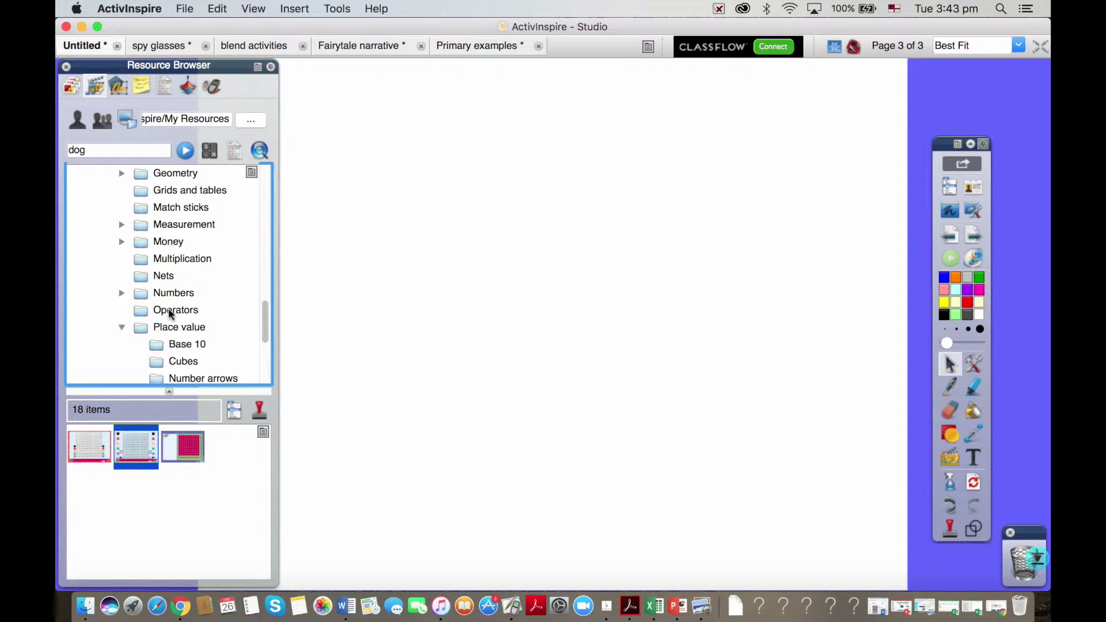
pyautogui.click(187, 345)
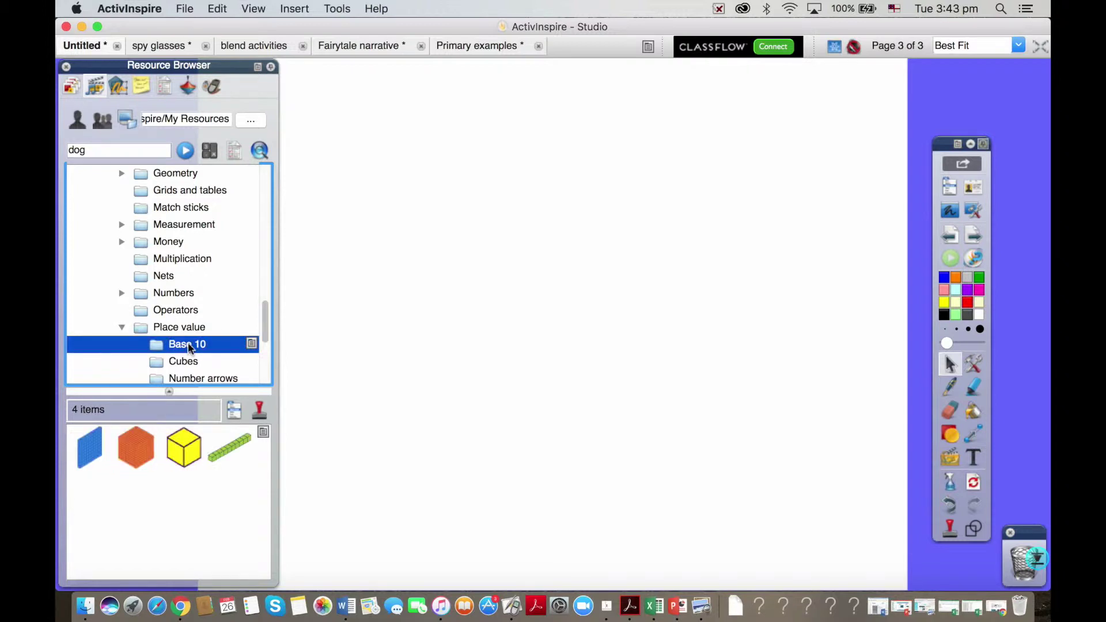
pyautogui.scroll(-3, 188, 346)
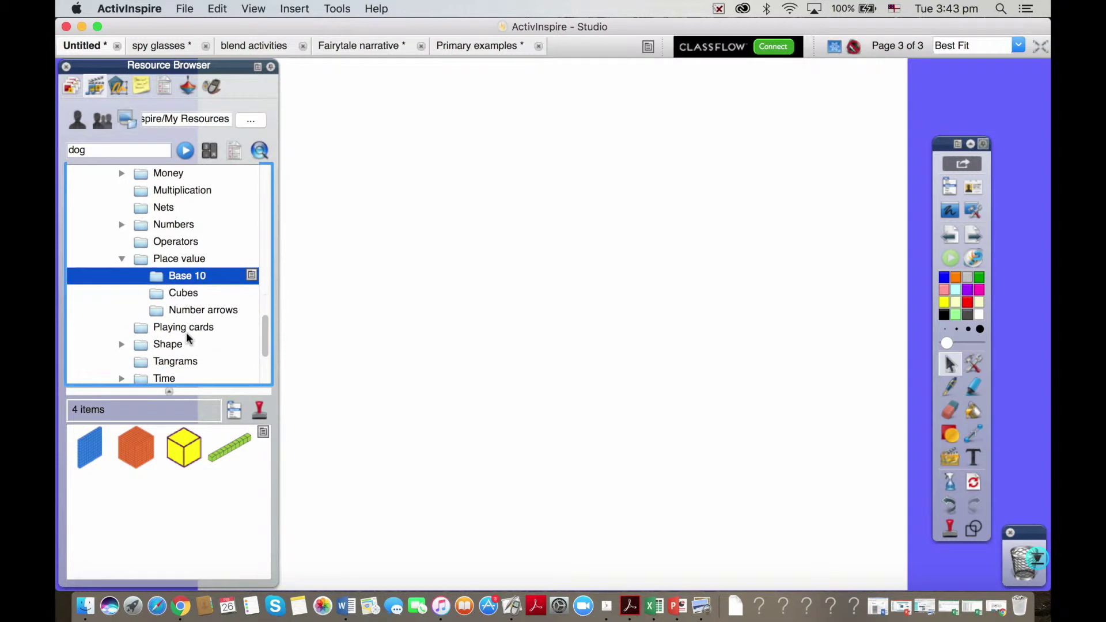
pyautogui.click(192, 298)
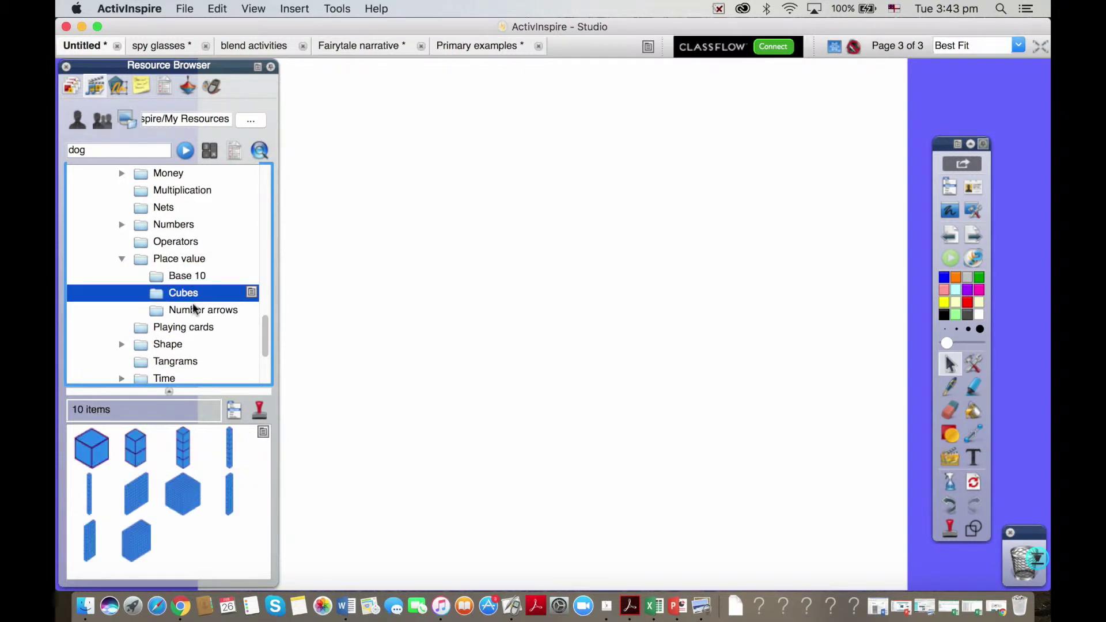
pyautogui.click(193, 313)
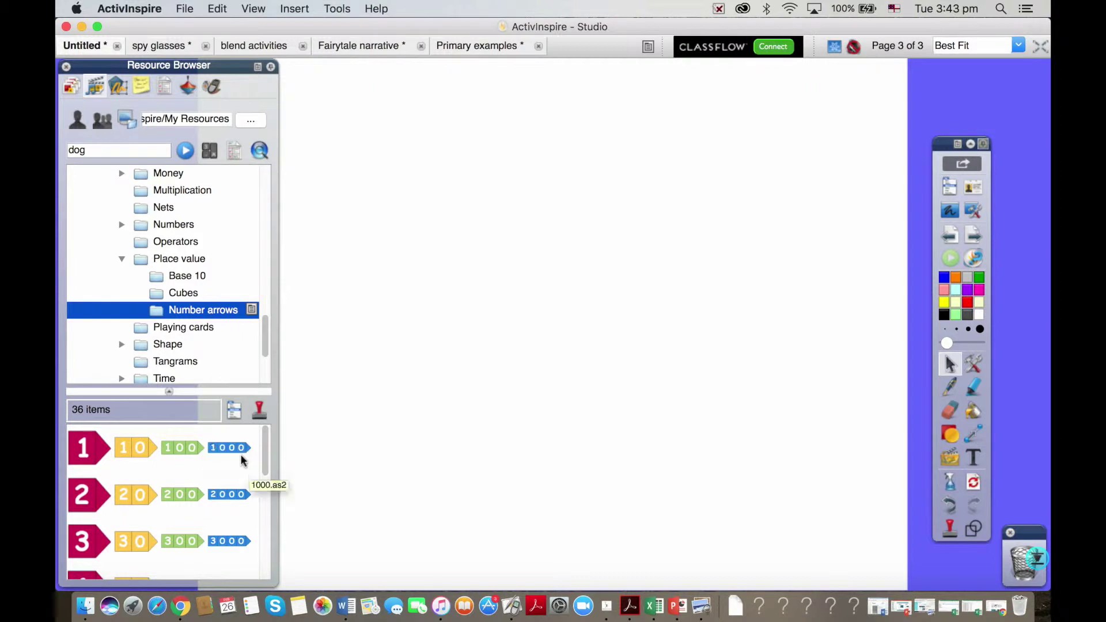
# Build 123 on the page by stacking the 100, 20 and 3 number arrows
pyautogui.doubleClick(180, 450)
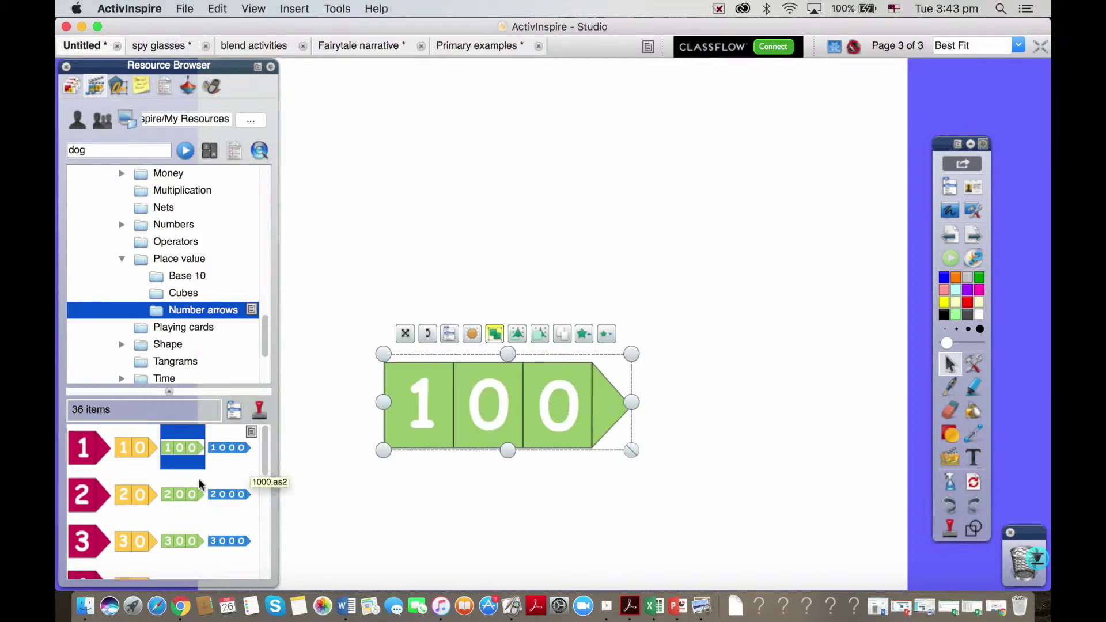
pyautogui.moveTo(143, 504); pyautogui.dragTo(588, 407)
pyautogui.moveTo(90, 545); pyautogui.dragTo(621, 404)
# Pull the 20 and 3 arrows apart, then select all three arrows and delete them
pyautogui.click(491, 397)
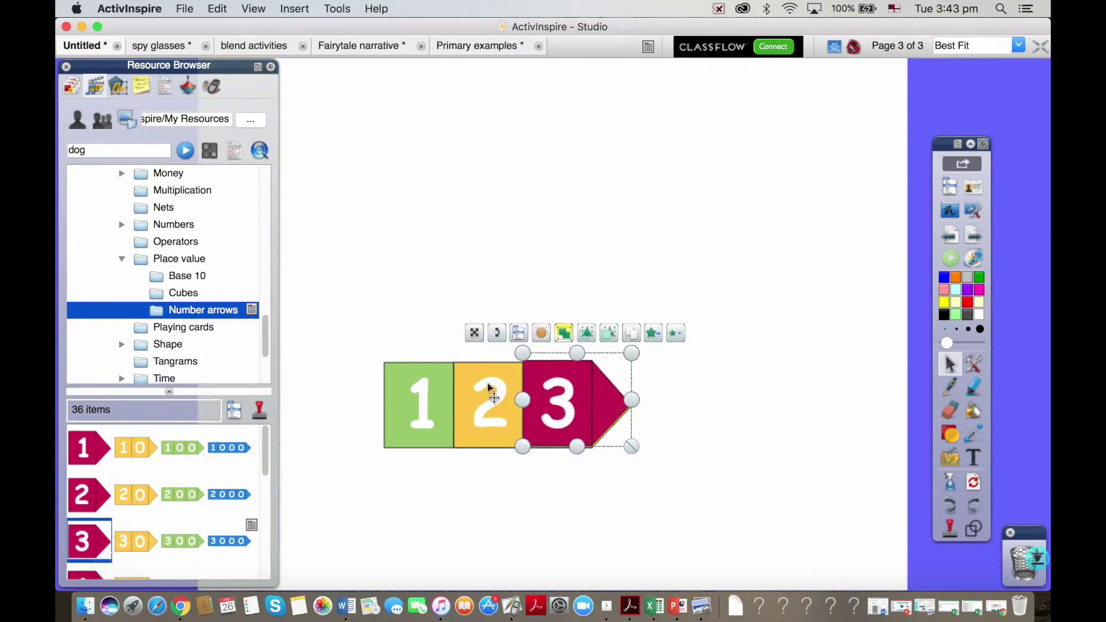
pyautogui.moveTo(493, 392); pyautogui.dragTo(562, 133)
pyautogui.moveTo(579, 397); pyautogui.dragTo(722, 277)
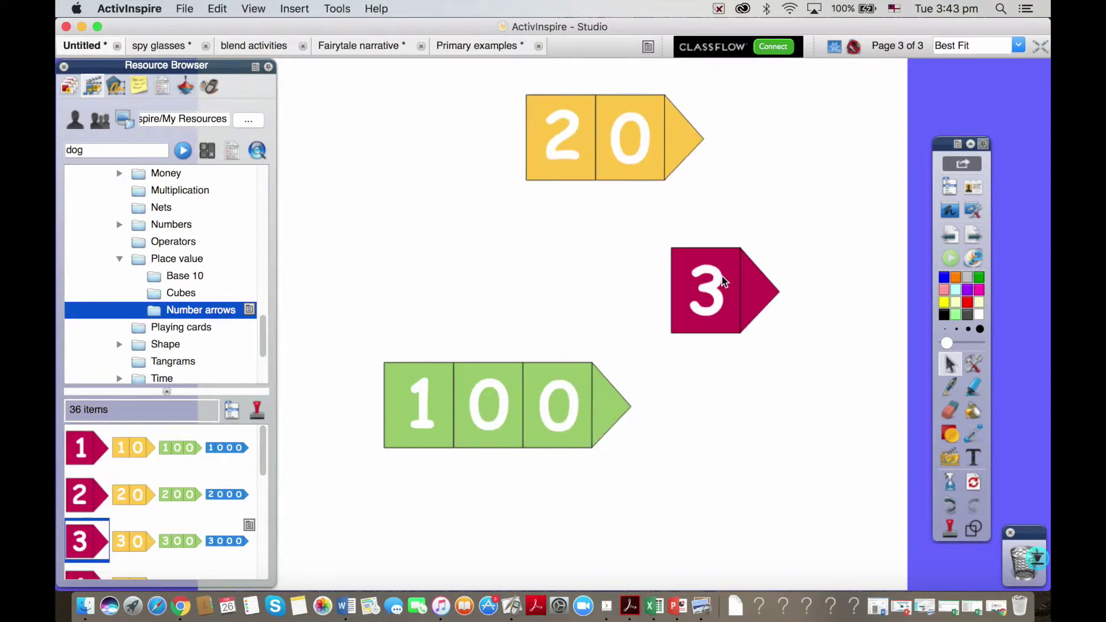
pyautogui.moveTo(809, 101); pyautogui.dragTo(454, 402)
pyautogui.press('Delete')
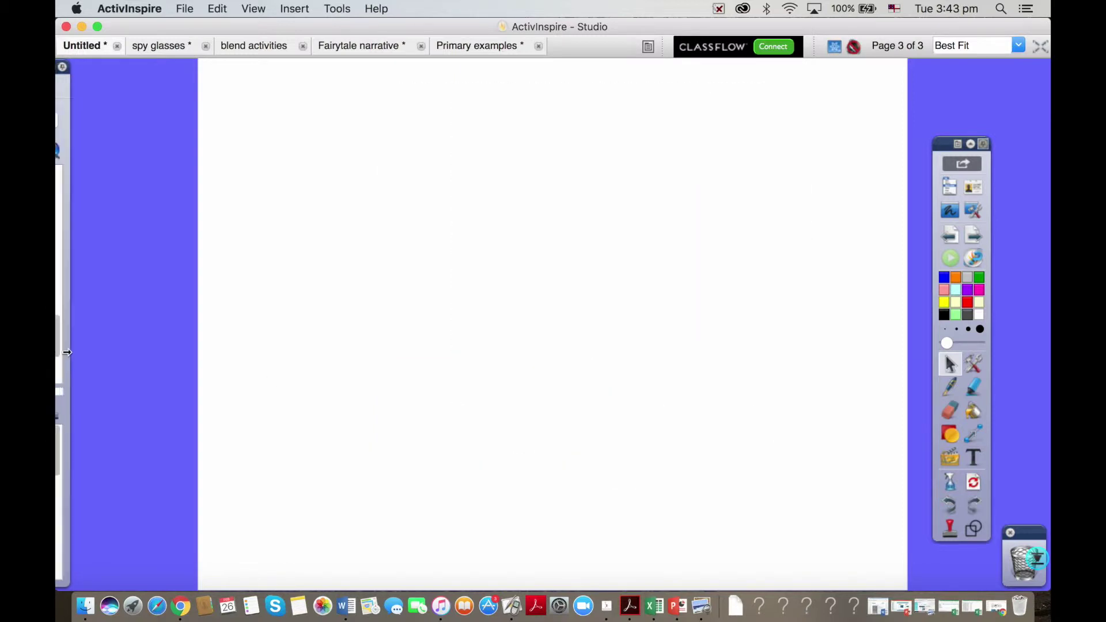
# Collapse Place value and Mathematics, then expand Language arts and literature > Story telling
pyautogui.moveTo(59, 353)
pyautogui.click(123, 261)
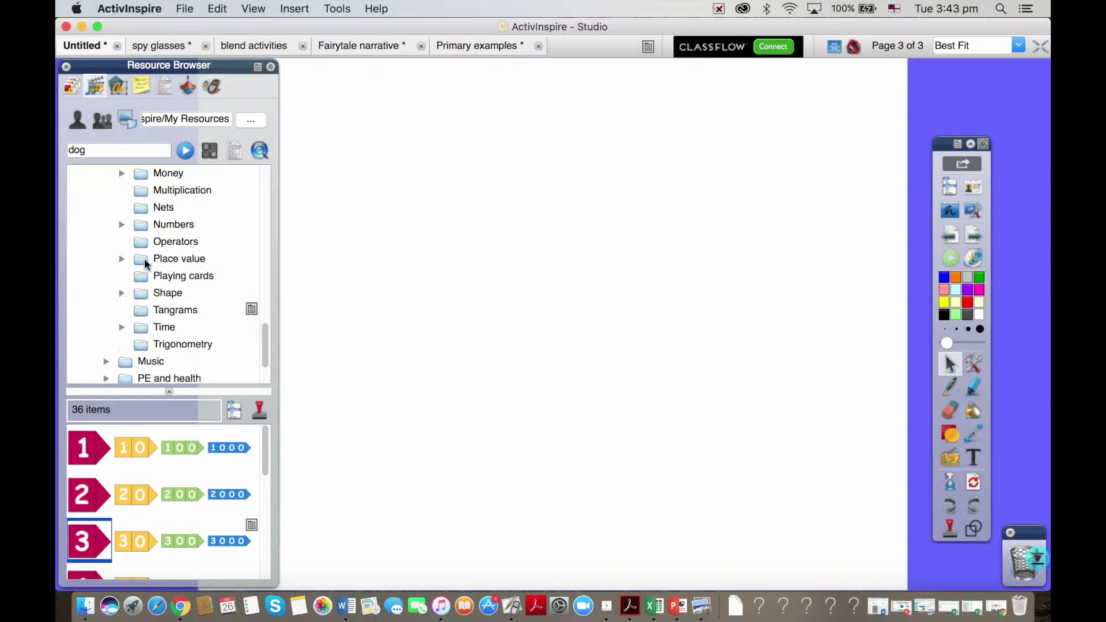
pyautogui.moveTo(266, 340); pyautogui.dragTo(263, 271)
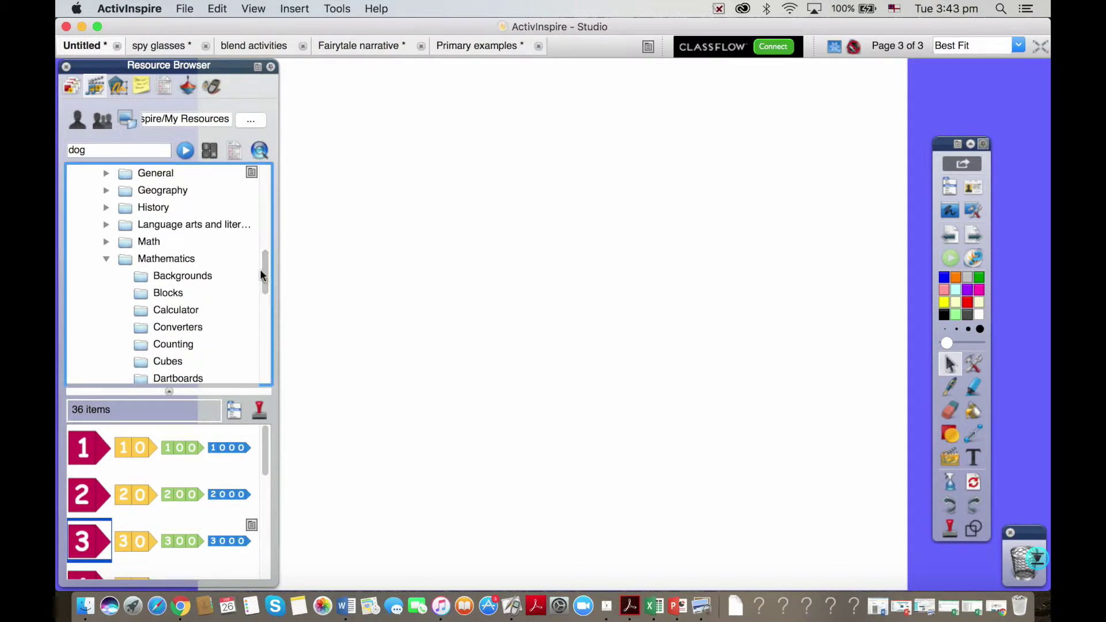
pyautogui.click(106, 260)
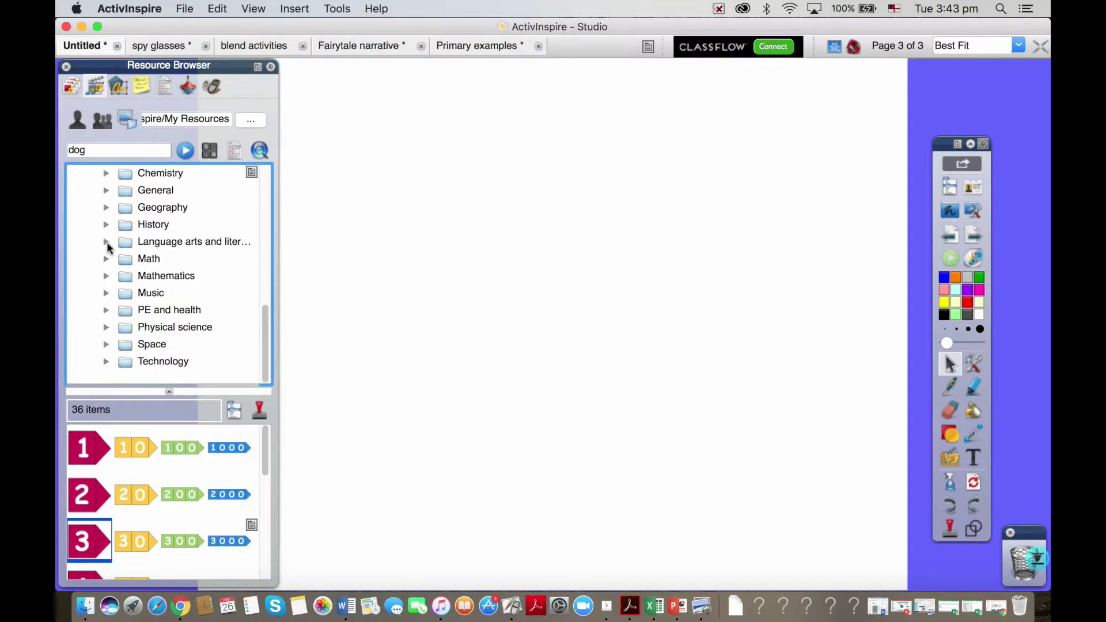
pyautogui.click(106, 242)
pyautogui.moveTo(264, 299); pyautogui.dragTo(266, 318)
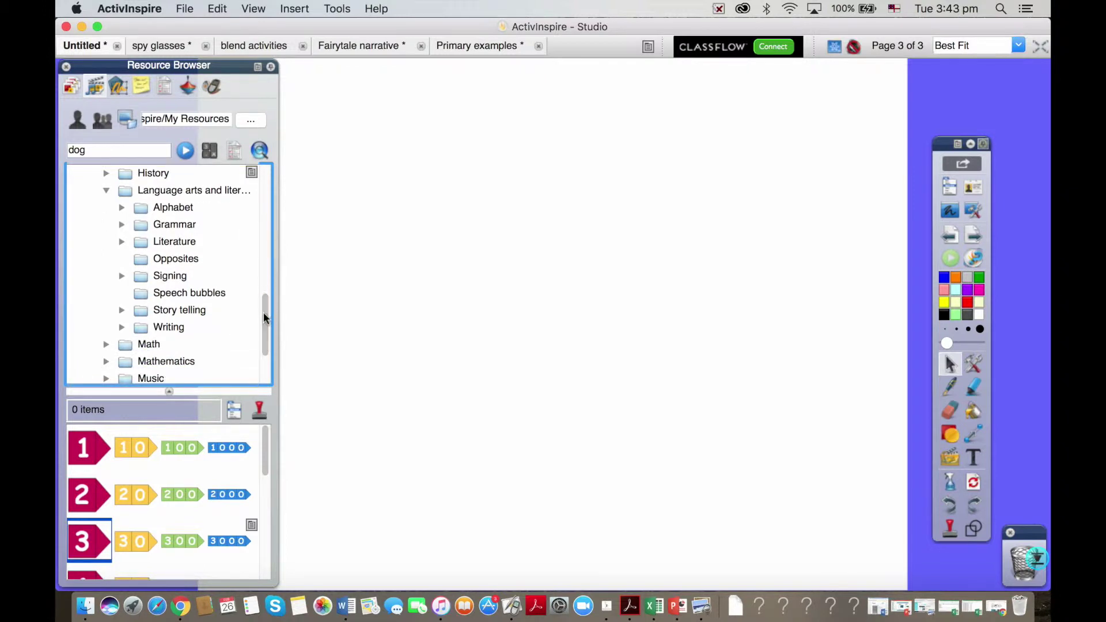
pyautogui.click(122, 312)
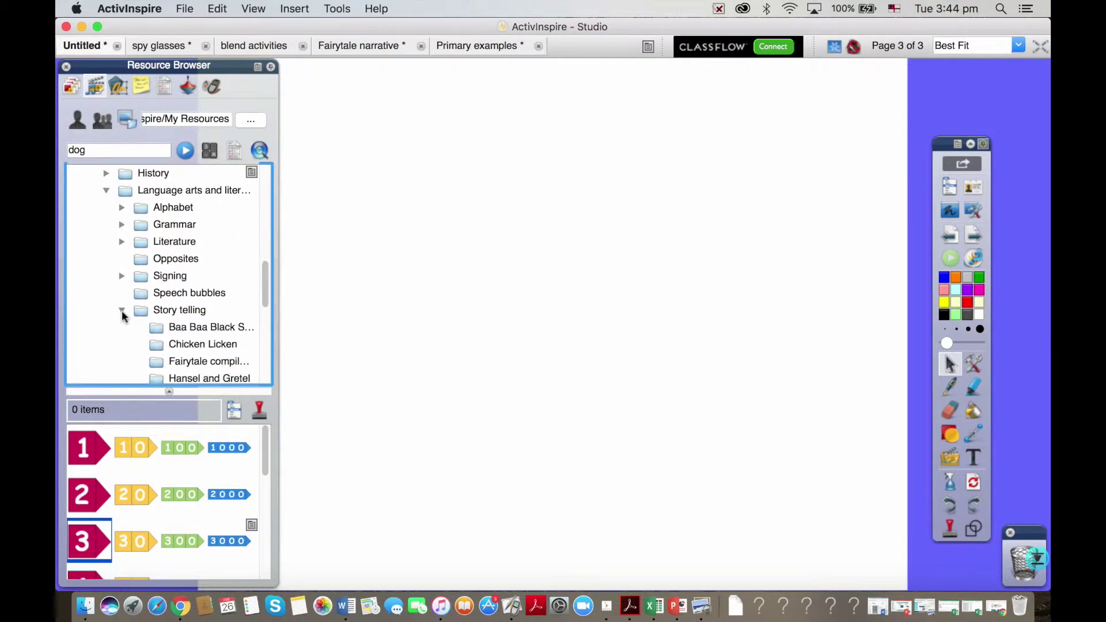
# Browse Hansel and Gretel, Chicken Licken, Little Miss Muffet and Little Red Riding Hood, ending on Jack and the Beanstalk
pyautogui.scroll(2, 122, 314)
pyautogui.scroll(-3, 122, 314)
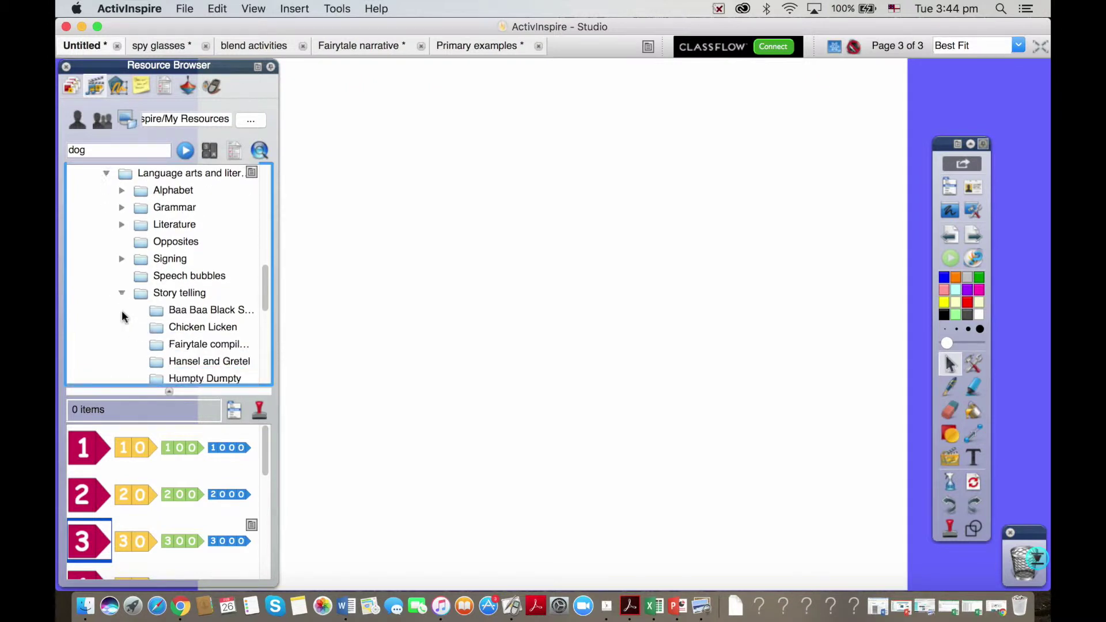
pyautogui.scroll(-10, 122, 316)
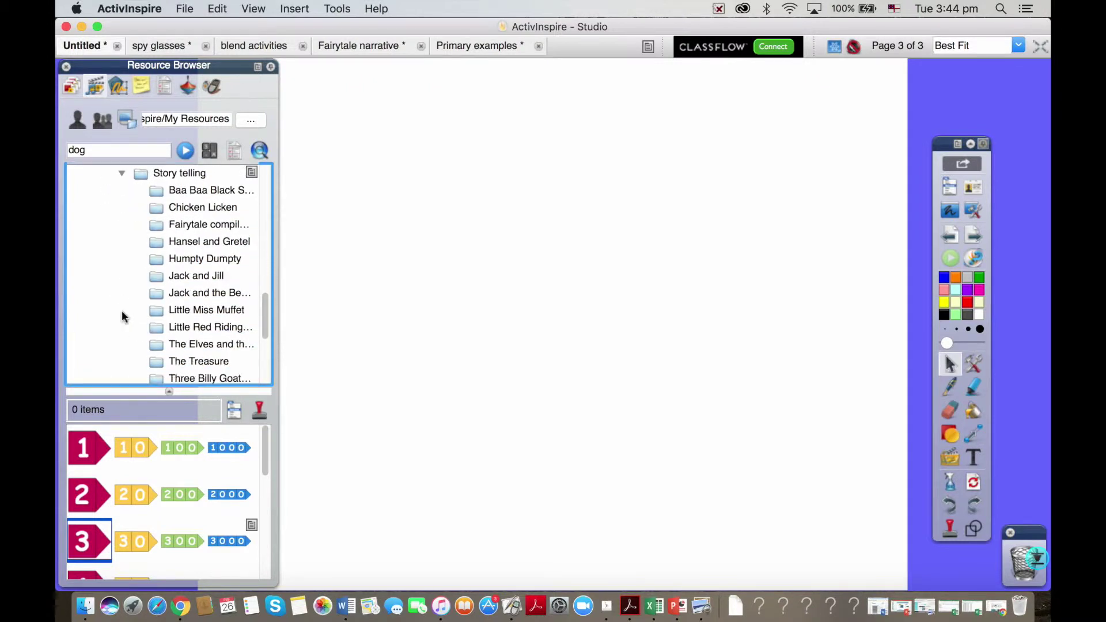
pyautogui.scroll(-1, 121, 317)
pyautogui.click(185, 225)
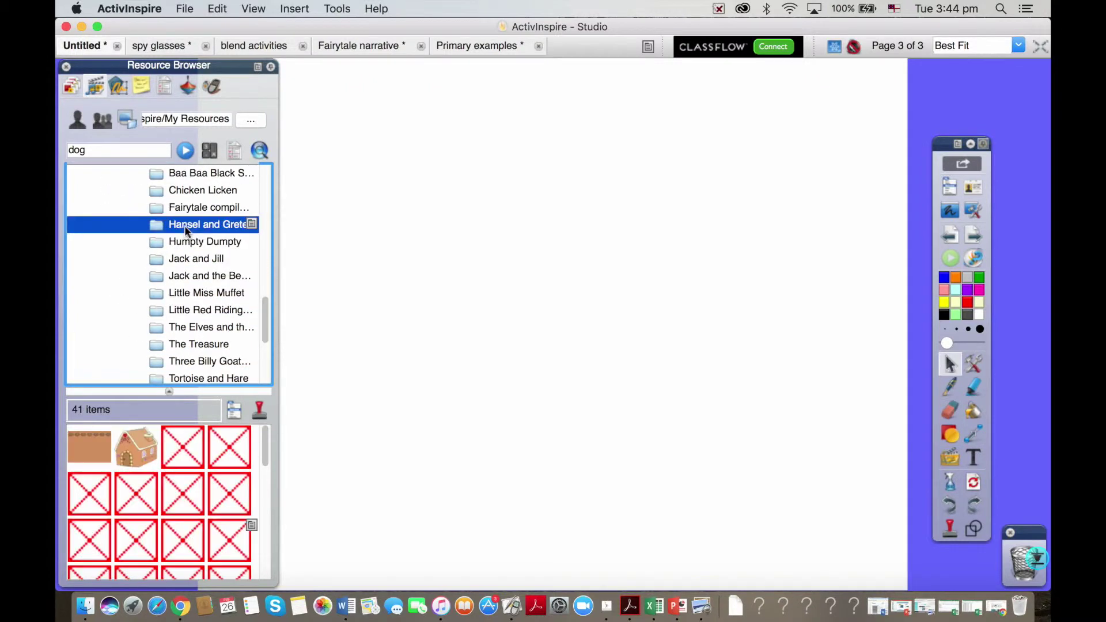
pyautogui.click(191, 190)
pyautogui.click(197, 294)
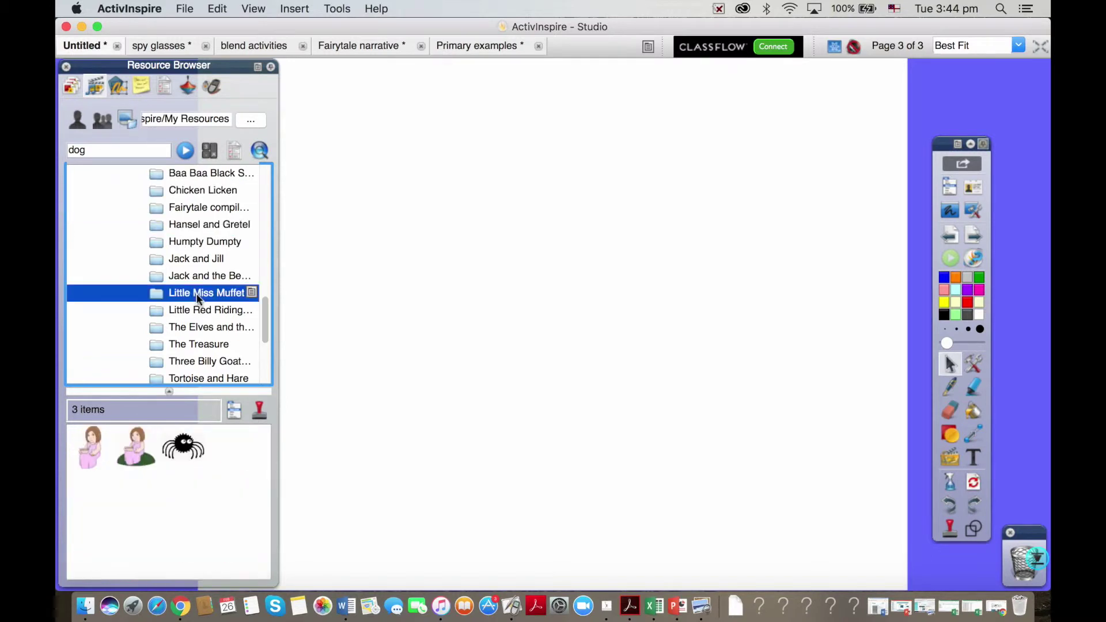
pyautogui.click(198, 310)
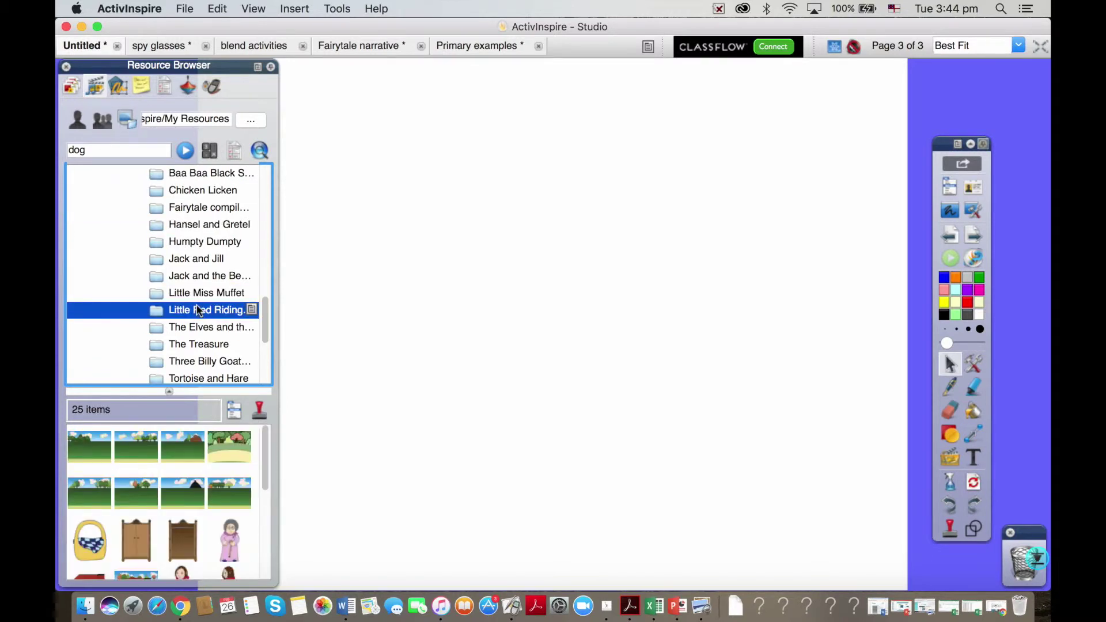
pyautogui.scroll(-1, 267, 337)
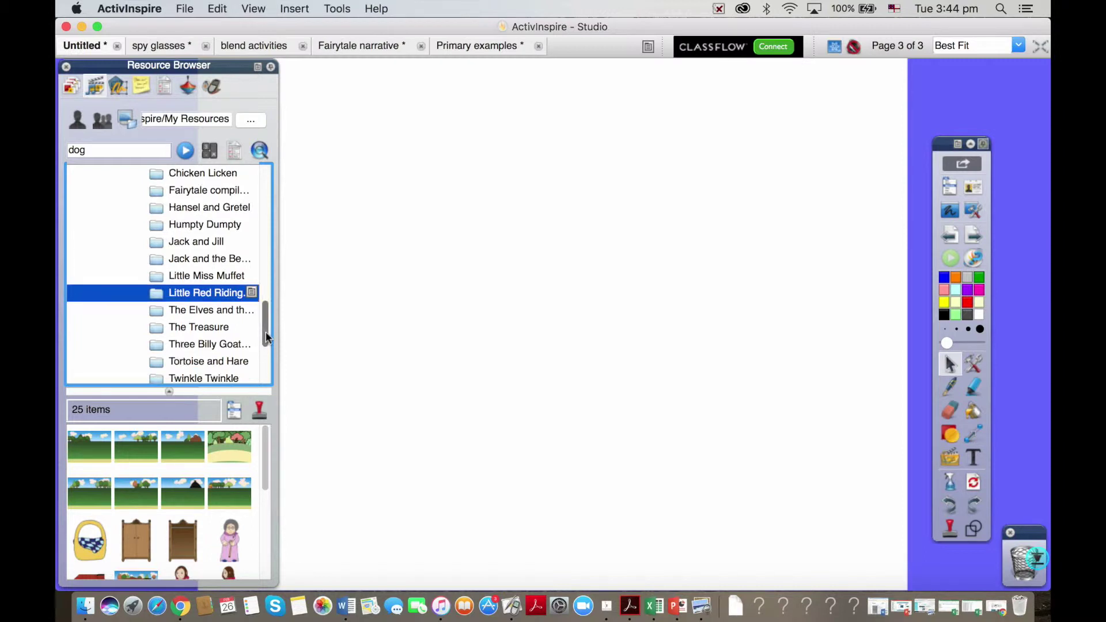
pyautogui.click(234, 265)
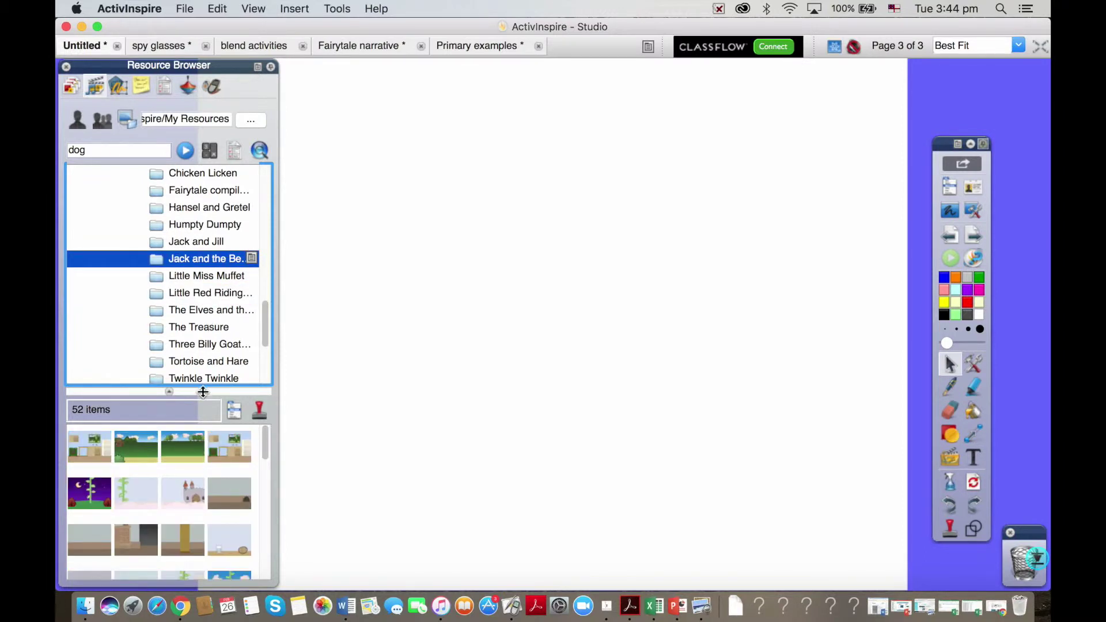
pyautogui.moveTo(201, 387); pyautogui.dragTo(204, 264)
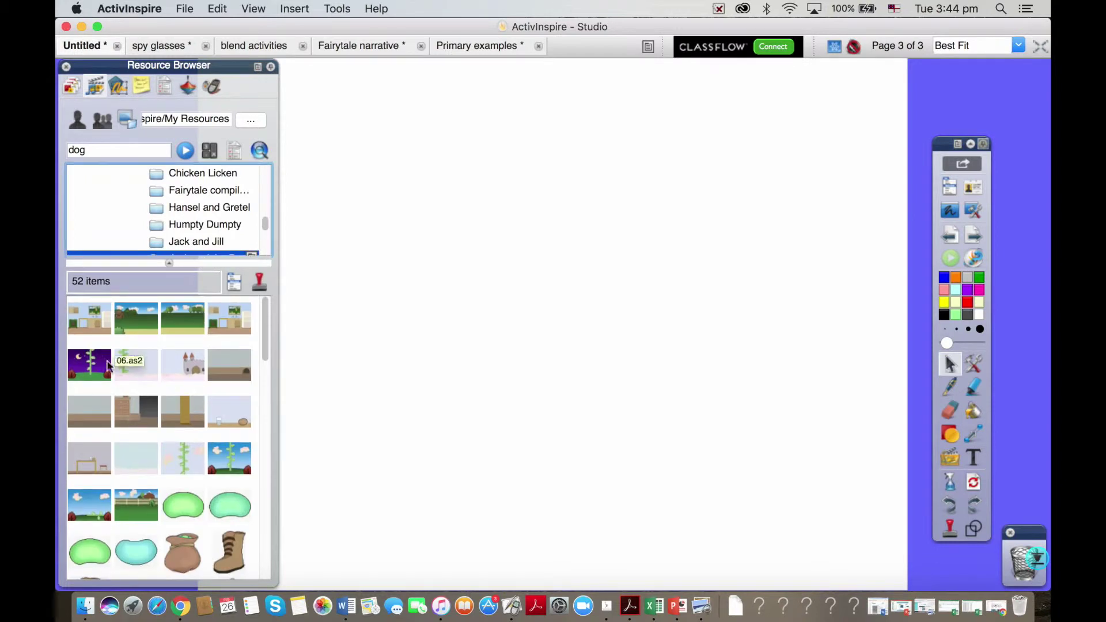
# Set the beanstalk-and-clouds background on page 3 and add an enlarged Giant 03
pyautogui.moveTo(136, 365); pyautogui.dragTo(604, 380)
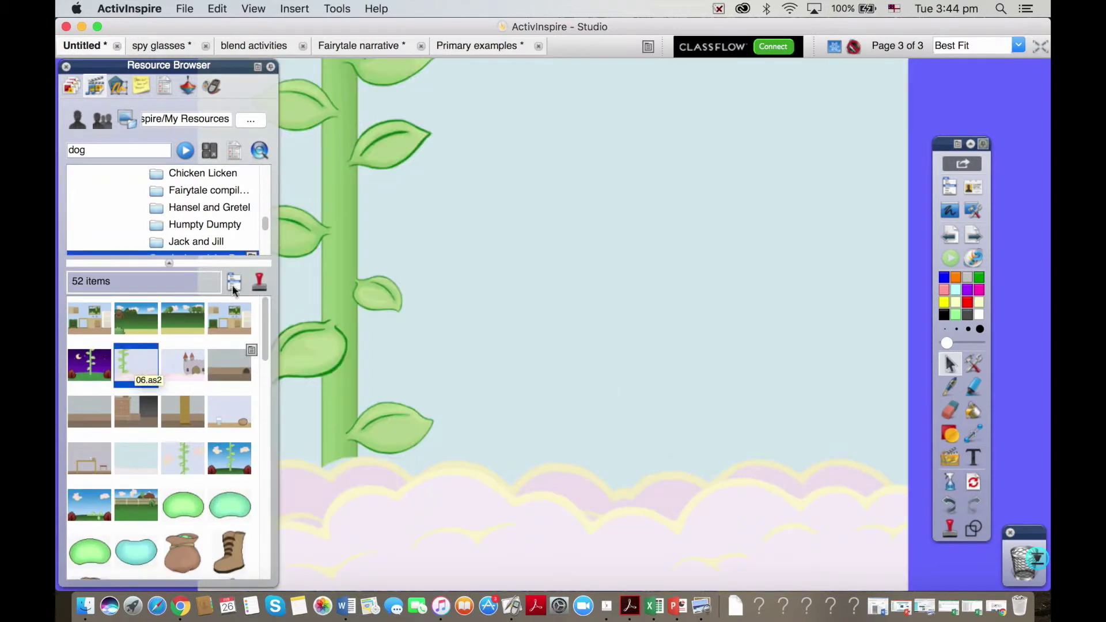
pyautogui.moveTo(213, 264); pyautogui.dragTo(214, 266)
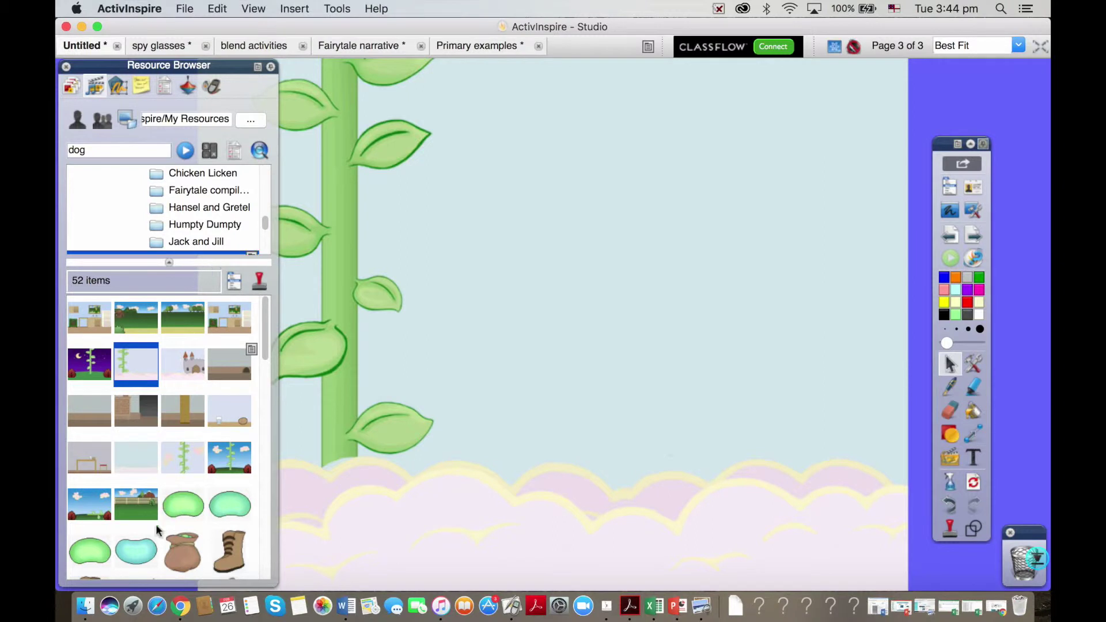
pyautogui.scroll(-10, 156, 524)
pyautogui.scroll(1, 155, 527)
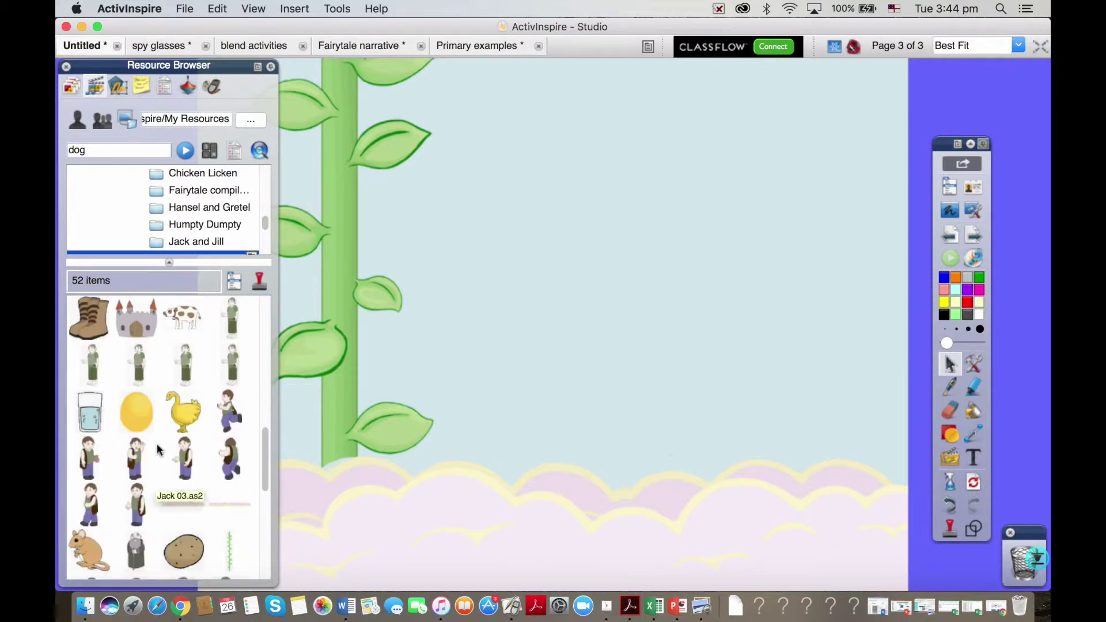
pyautogui.moveTo(175, 362); pyautogui.dragTo(675, 294)
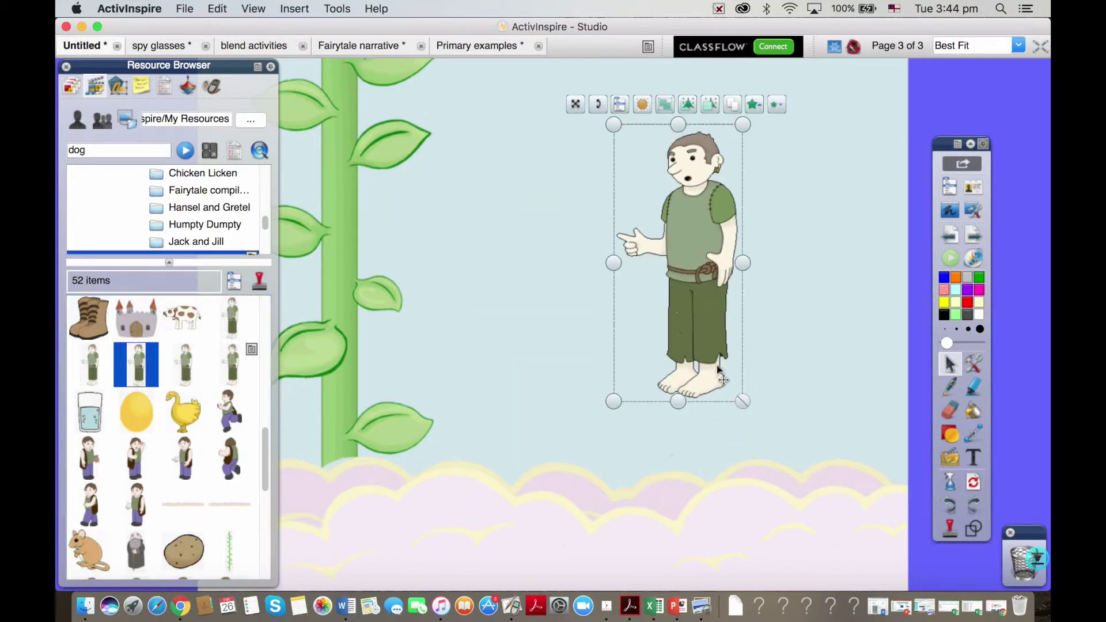
pyautogui.moveTo(741, 400); pyautogui.dragTo(808, 477)
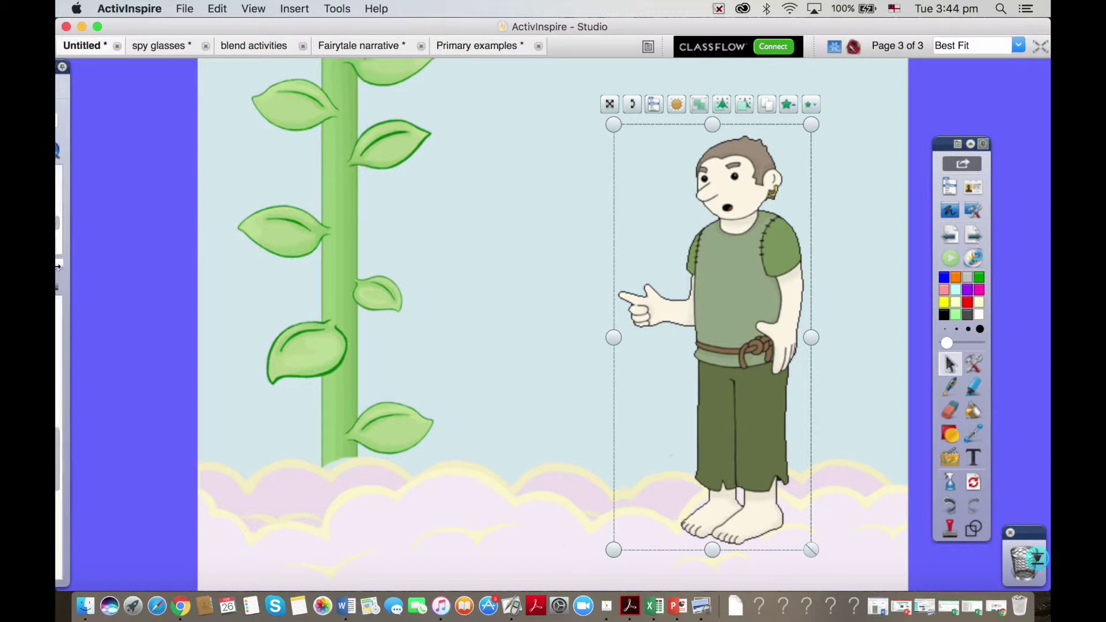
# Swap a standing boy figure for the running Jack placed on the beanstalk
pyautogui.moveTo(59, 296)
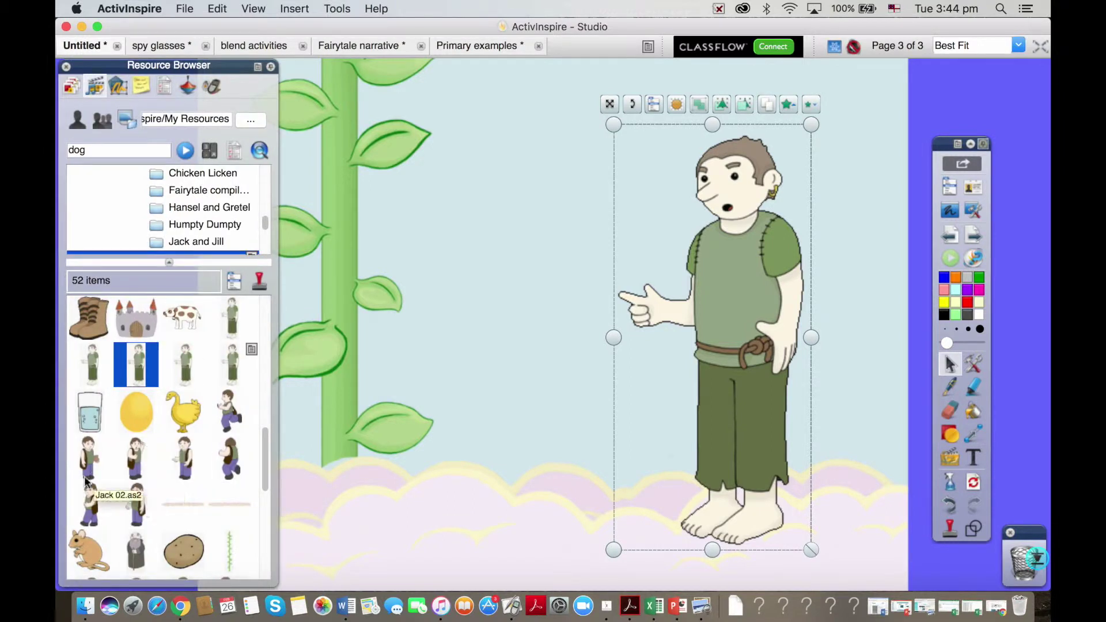
pyautogui.moveTo(90, 461); pyautogui.dragTo(379, 441)
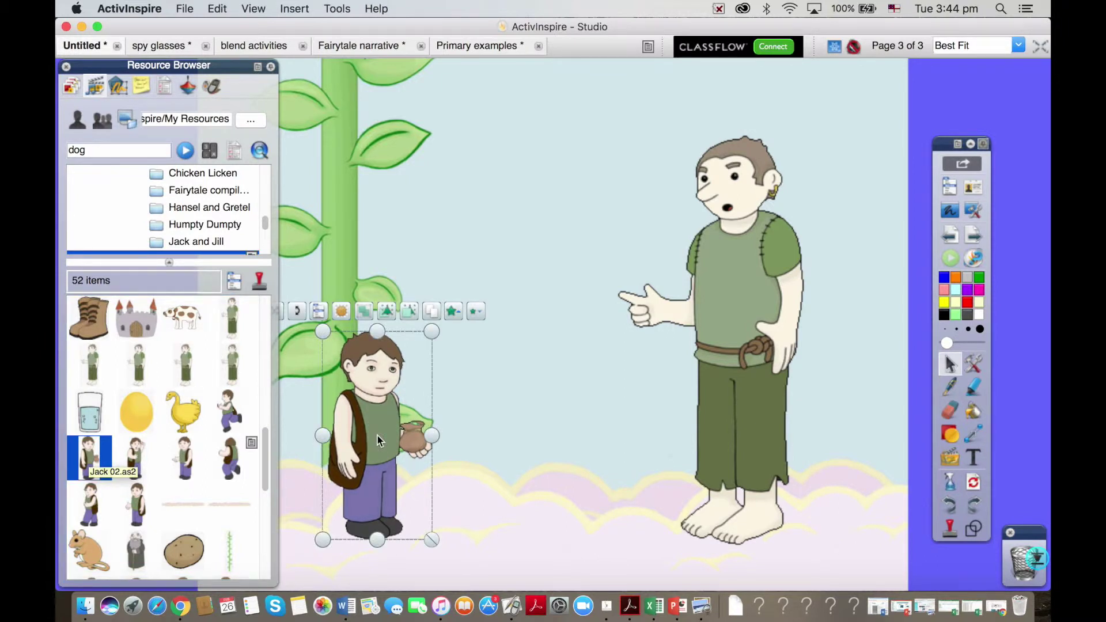
pyautogui.press('Delete')
pyautogui.moveTo(230, 412); pyautogui.dragTo(378, 344)
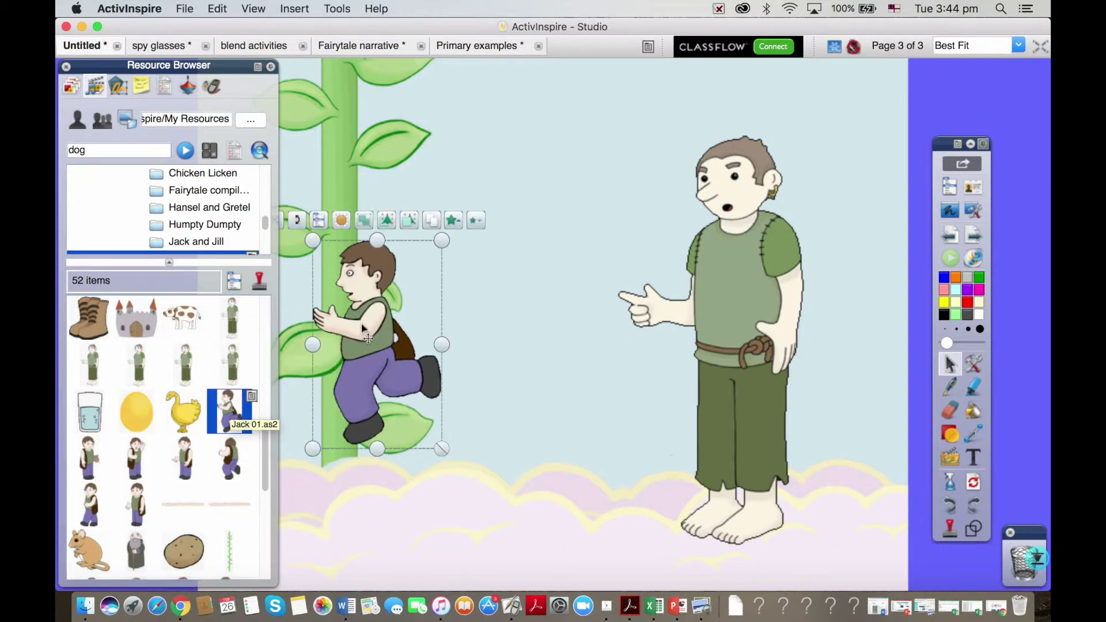
# Collapse the resources panel and record a sound clip onto page 3 with the Sound Recorder
pyautogui.click(271, 67)
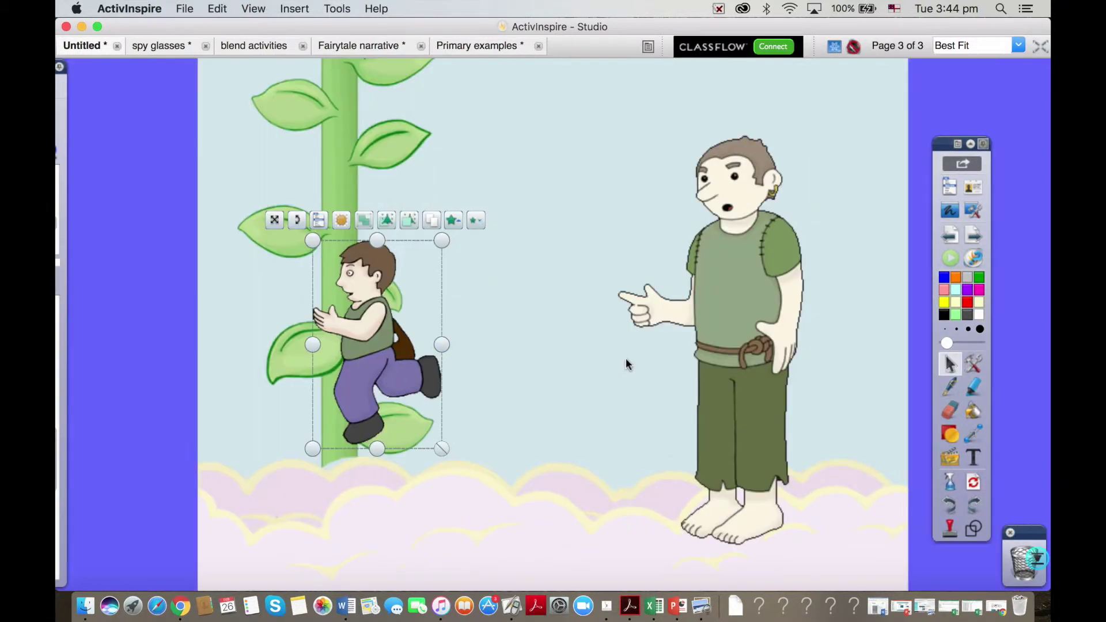
pyautogui.click(983, 363)
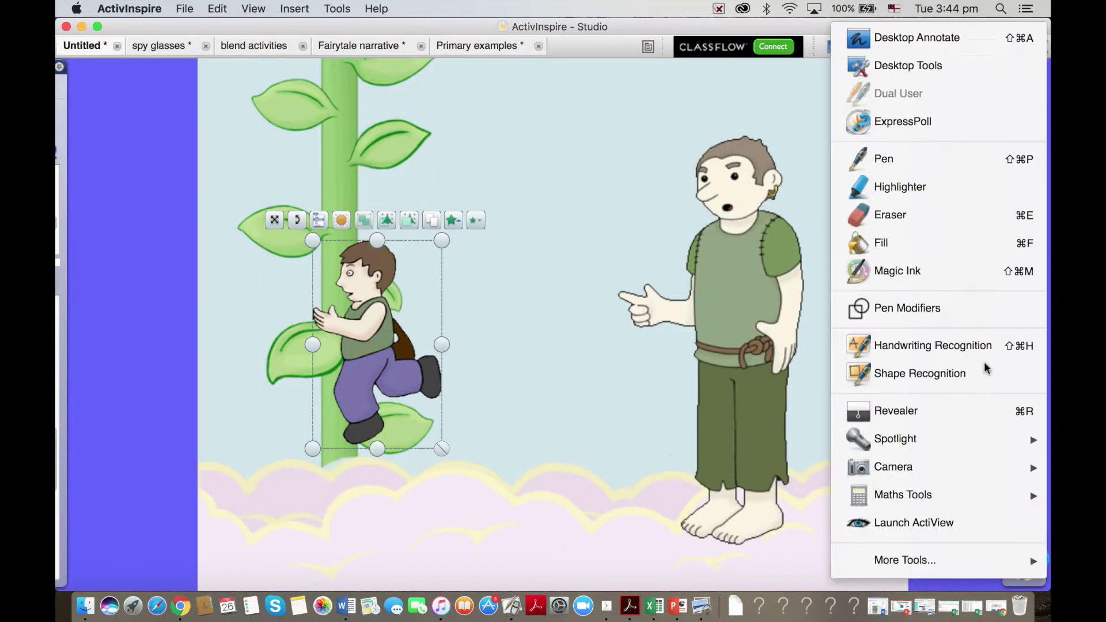
pyautogui.moveTo(945, 558)
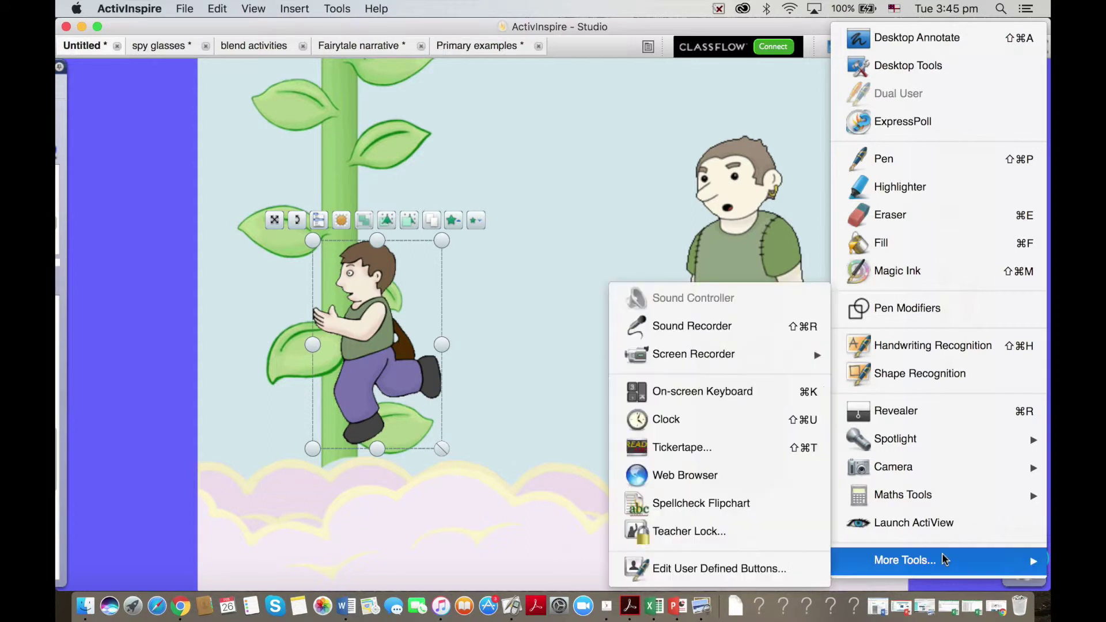
pyautogui.click(700, 335)
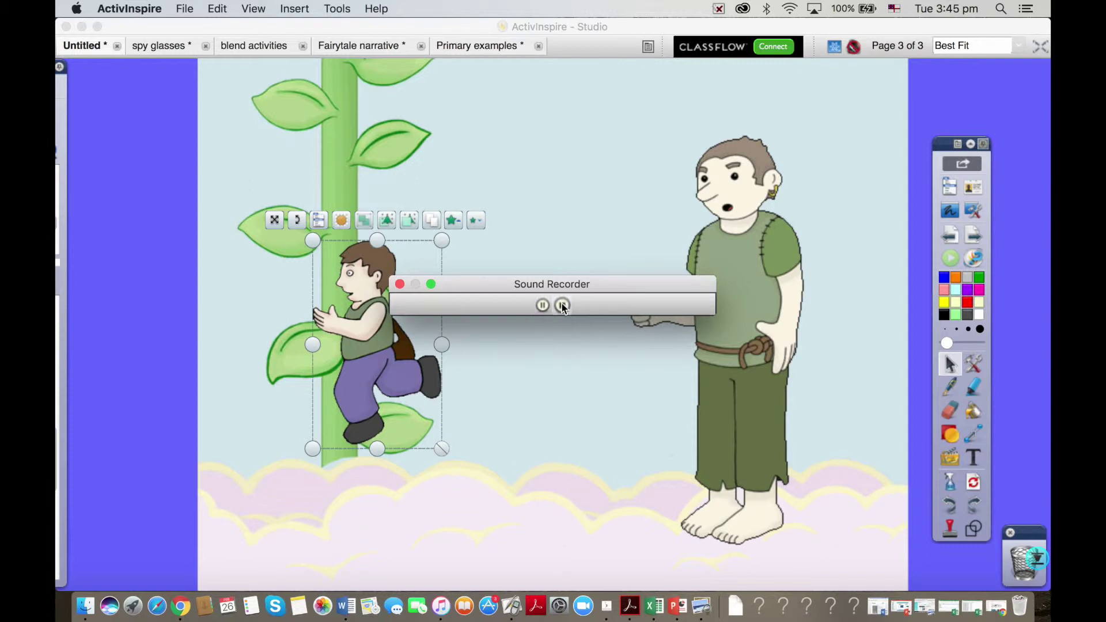
pyautogui.click(562, 305)
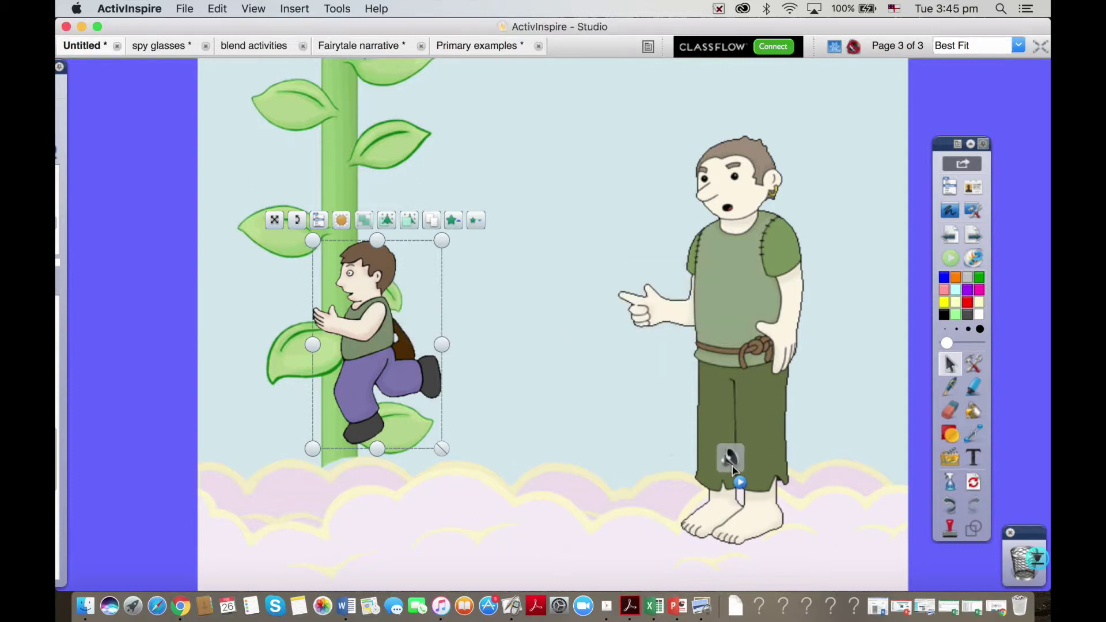
# Place the sound object over Jack, widen it to cover him and set its transparency to 0
pyautogui.moveTo(730, 470); pyautogui.dragTo(455, 328)
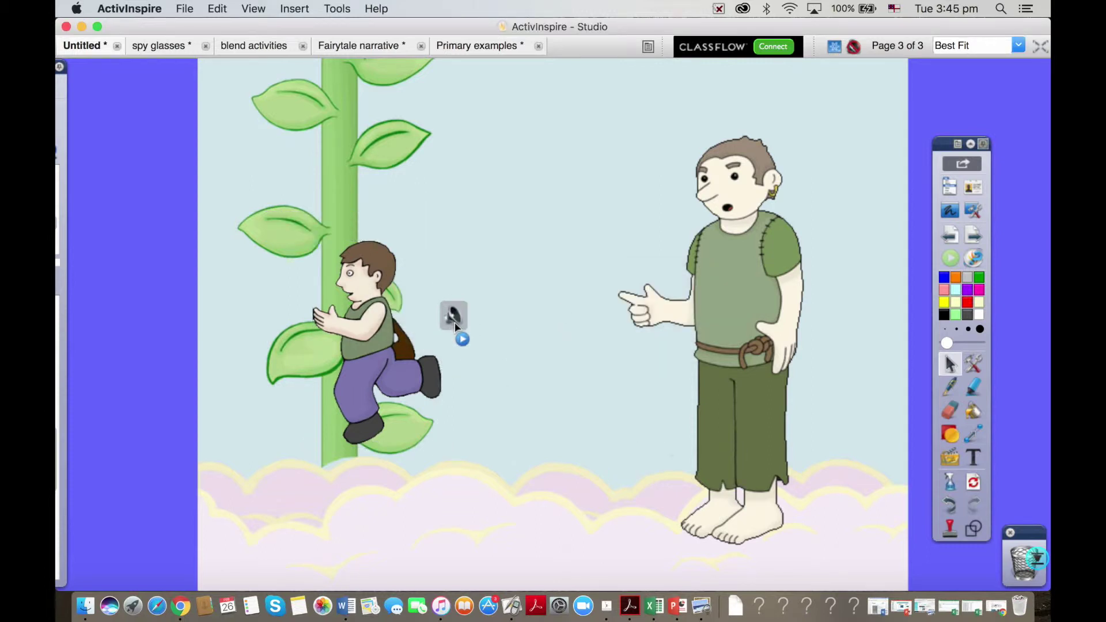
pyautogui.press('XF86AudioRaiseVolume')
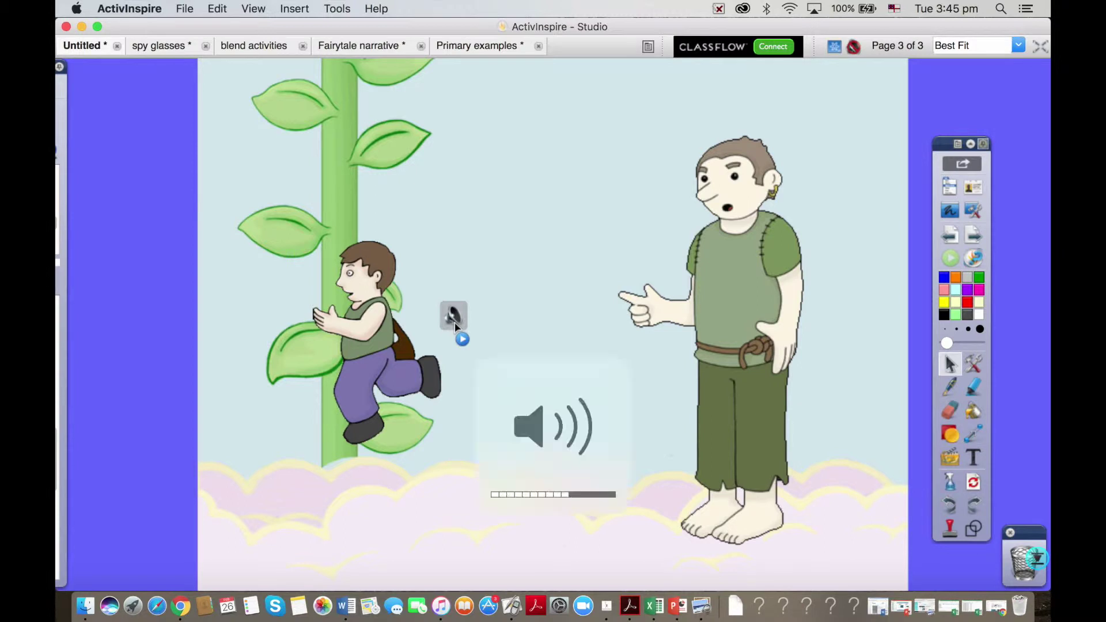
pyautogui.click(834, 46)
pyautogui.moveTo(470, 321); pyautogui.dragTo(364, 444)
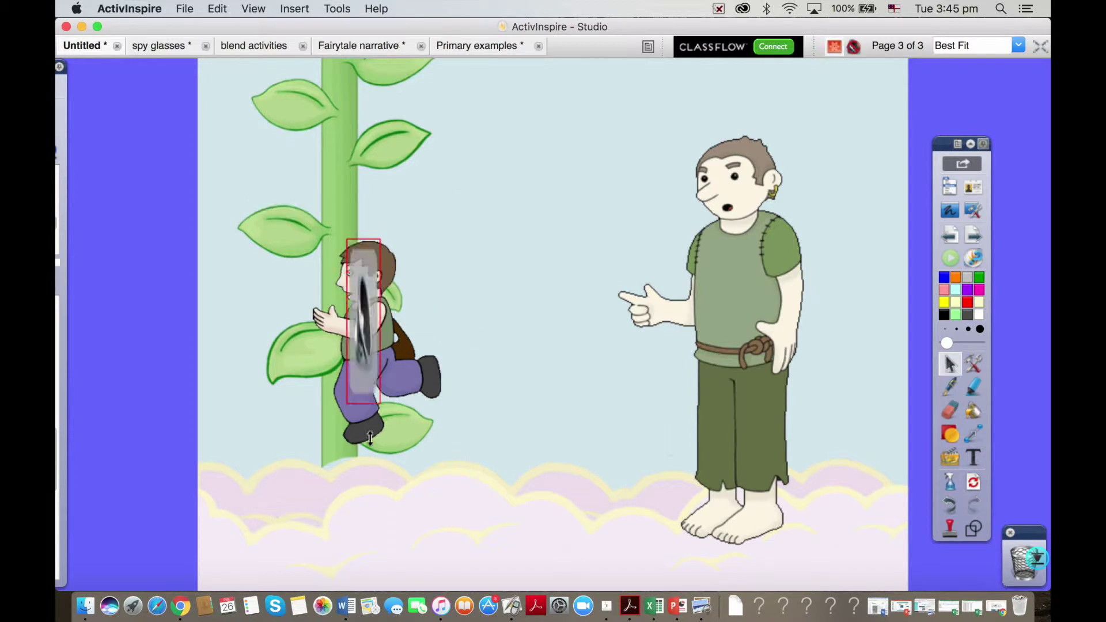
pyautogui.moveTo(388, 339); pyautogui.dragTo(417, 338)
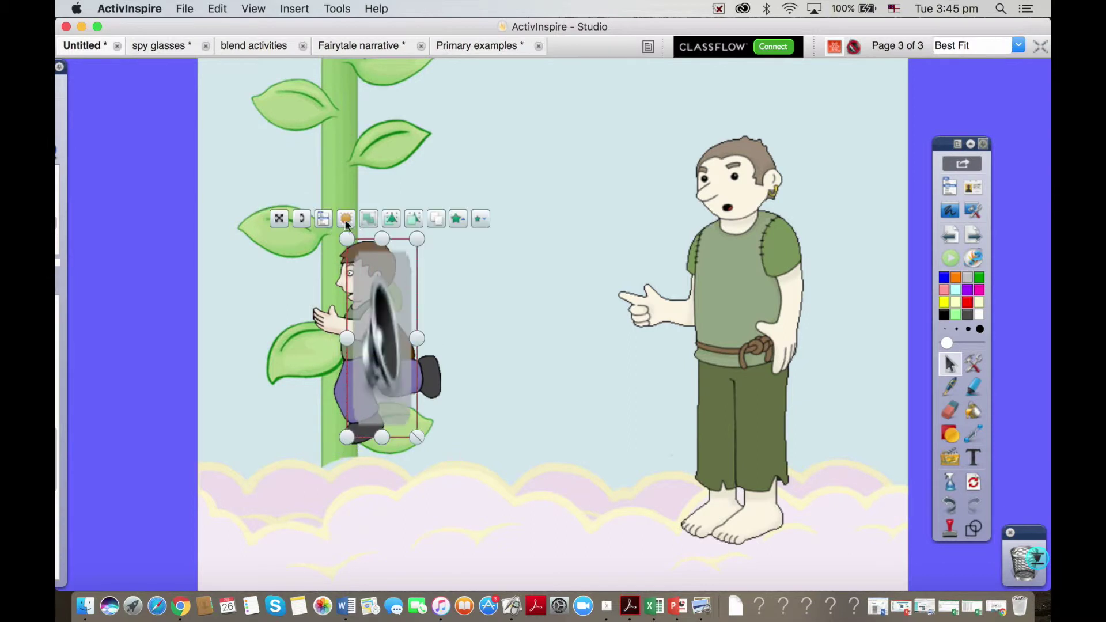
pyautogui.moveTo(346, 218); pyautogui.dragTo(252, 219)
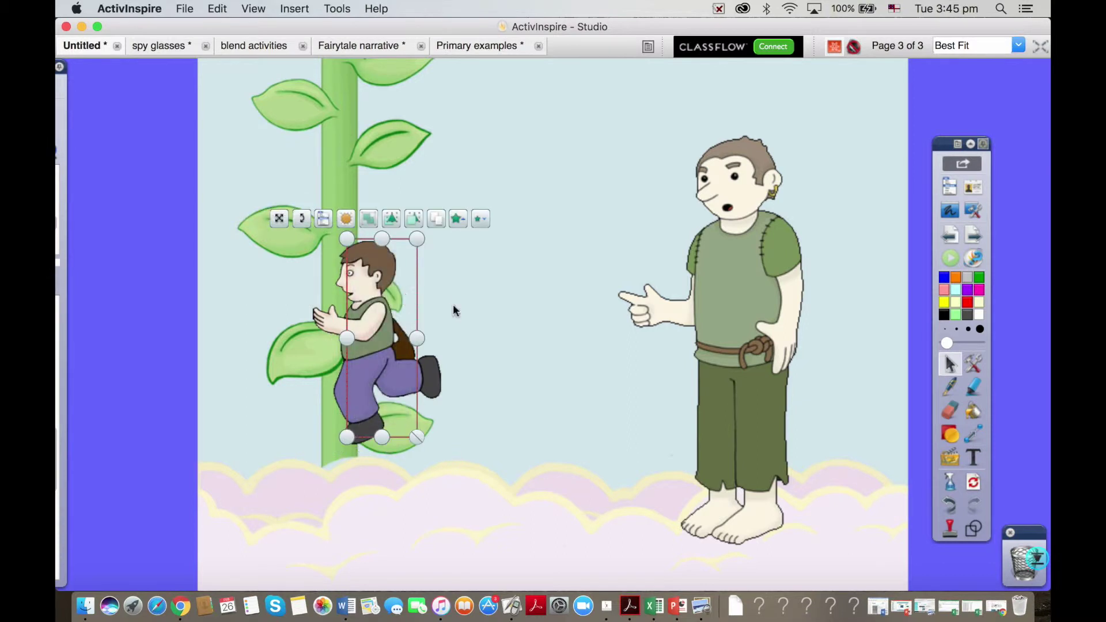
# Test moving Jack with the sound object, then return him to the beanstalk
pyautogui.moveTo(453, 310); pyautogui.dragTo(558, 470)
pyautogui.click(725, 154)
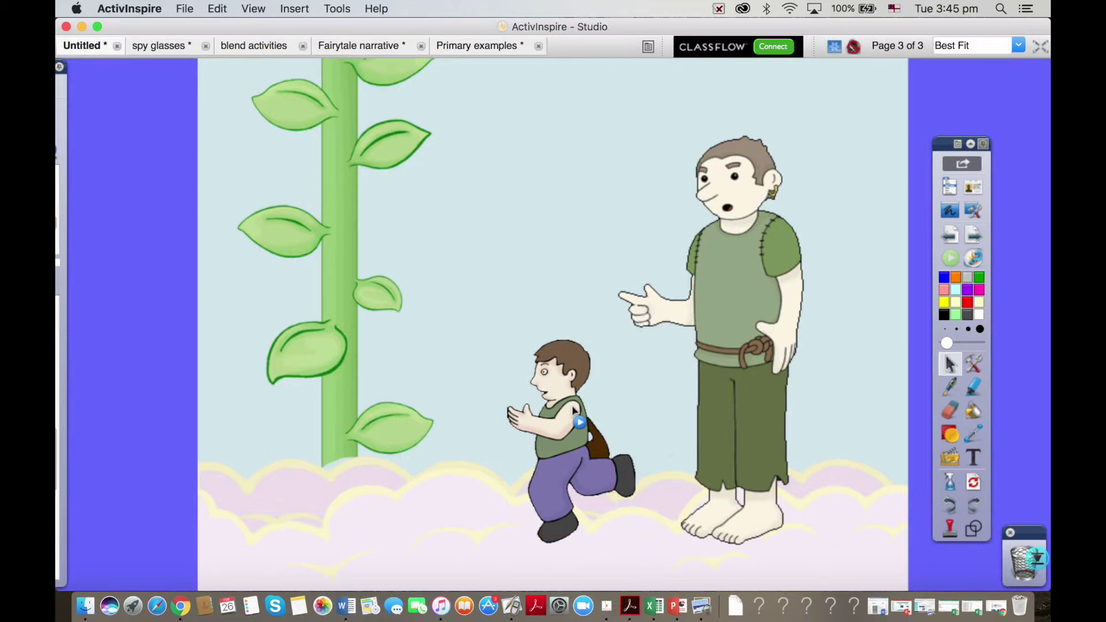
pyautogui.moveTo(575, 411); pyautogui.dragTo(377, 305)
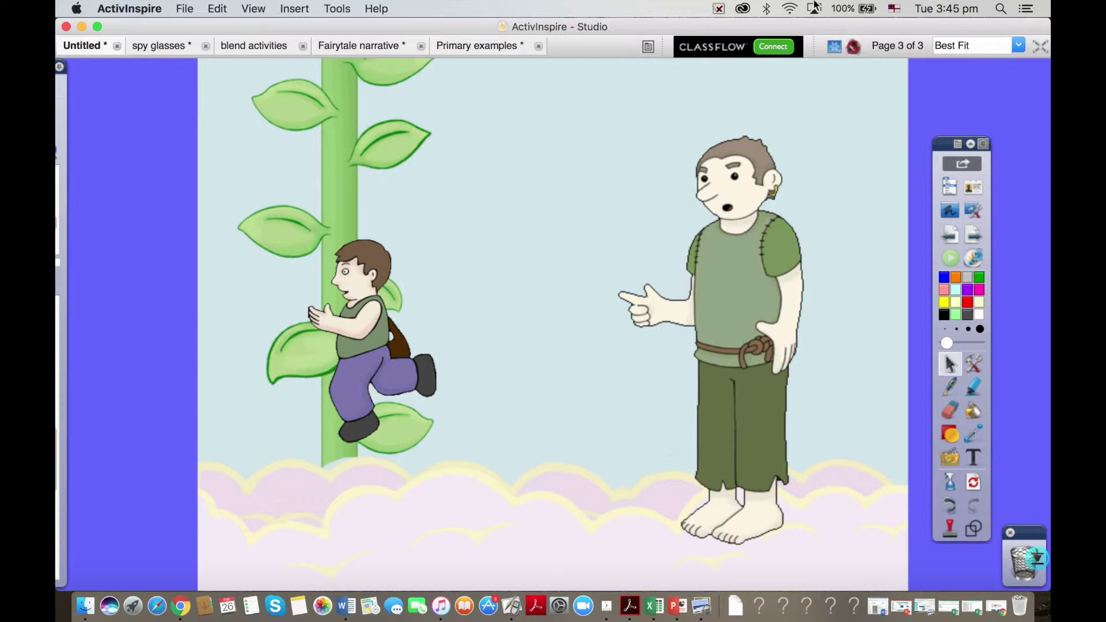
# Switch to the Fairytale narrative flipchart and go to page 1, the narrative plan
pyautogui.click(354, 47)
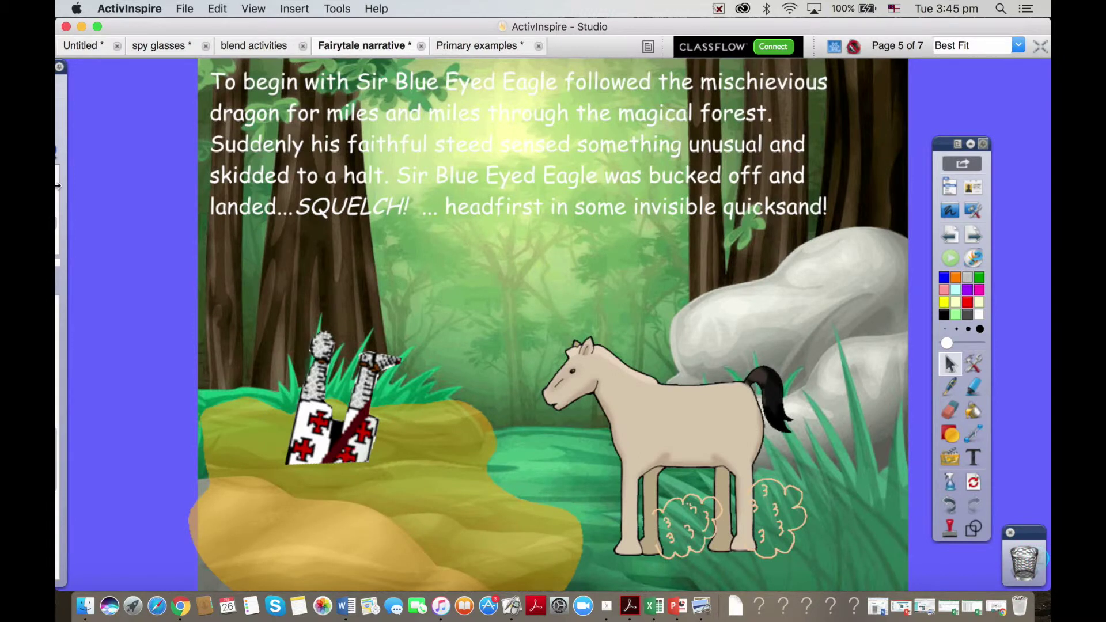
pyautogui.moveTo(57, 186)
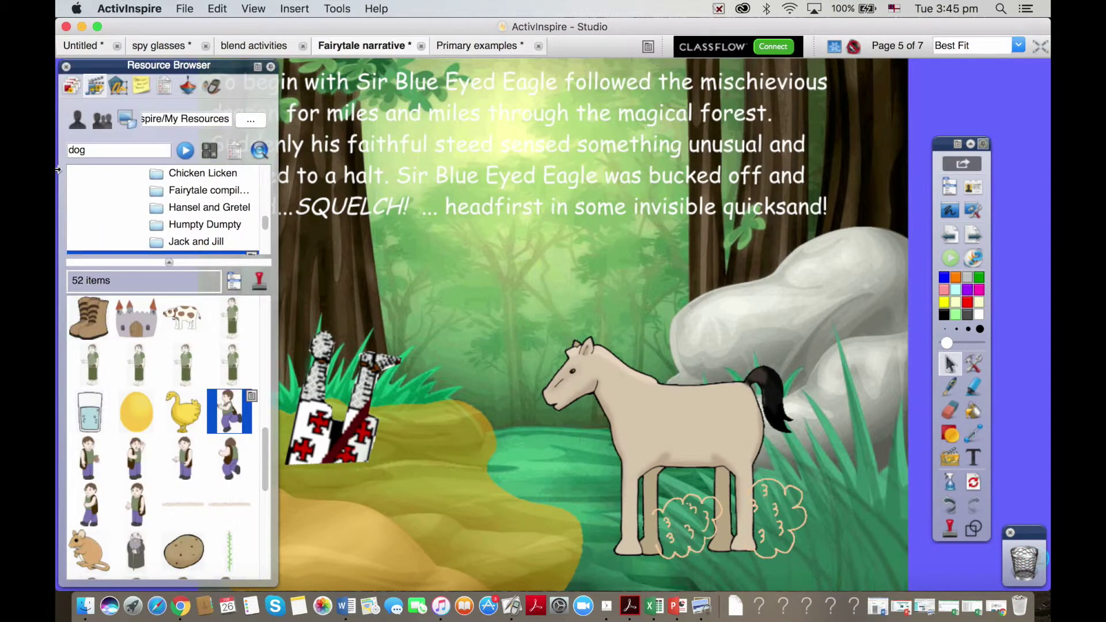
pyautogui.click(71, 86)
pyautogui.scroll(5, 167, 274)
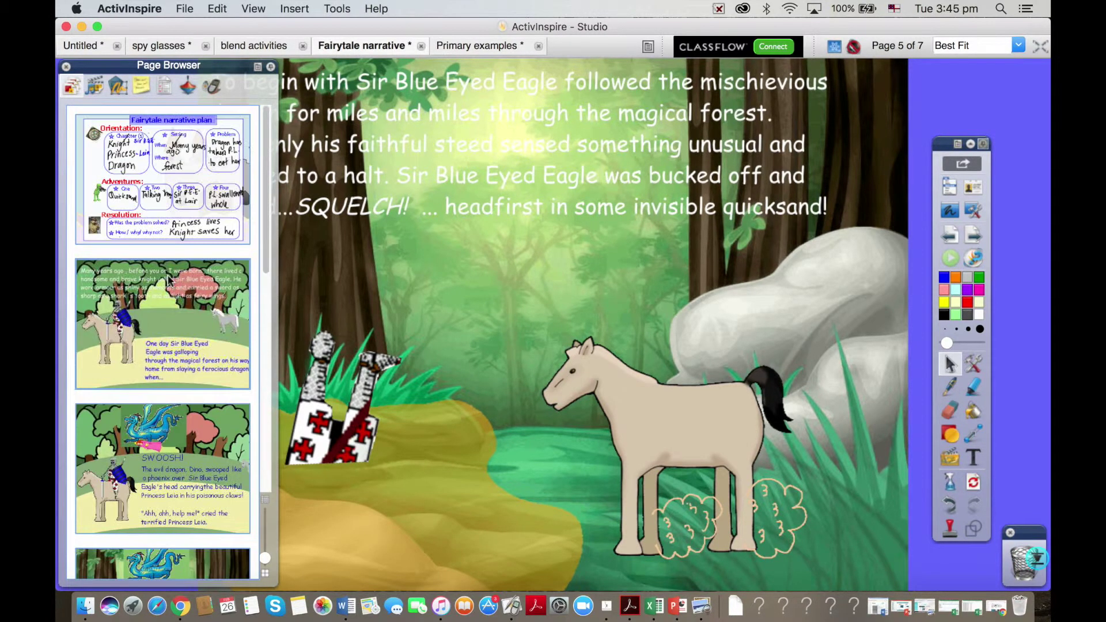
pyautogui.click(178, 156)
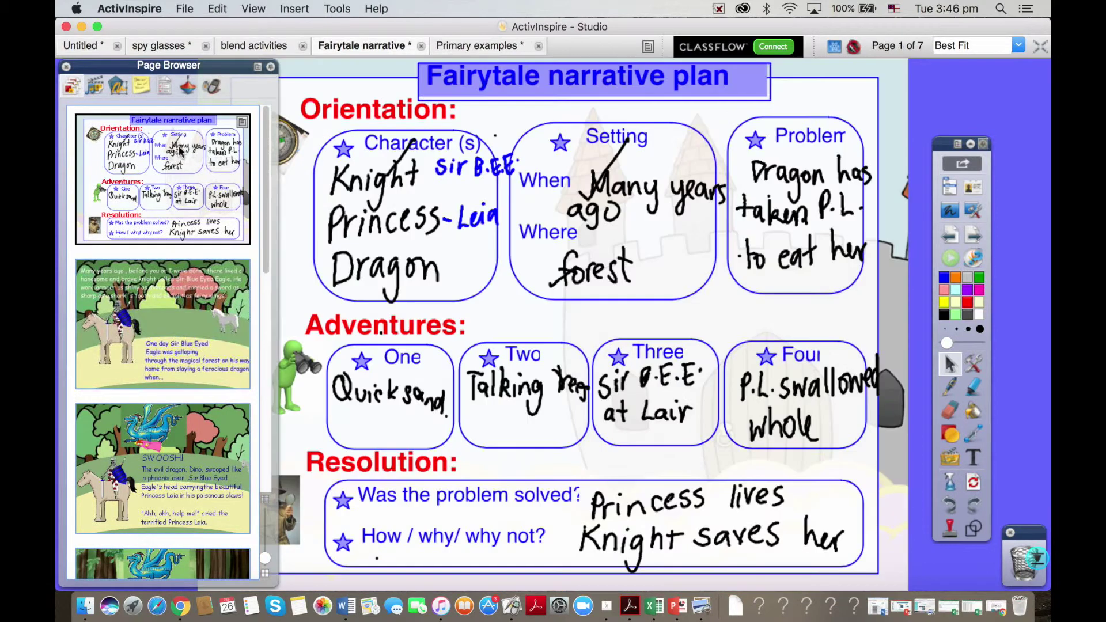
pyautogui.click(271, 67)
pyautogui.click(272, 67)
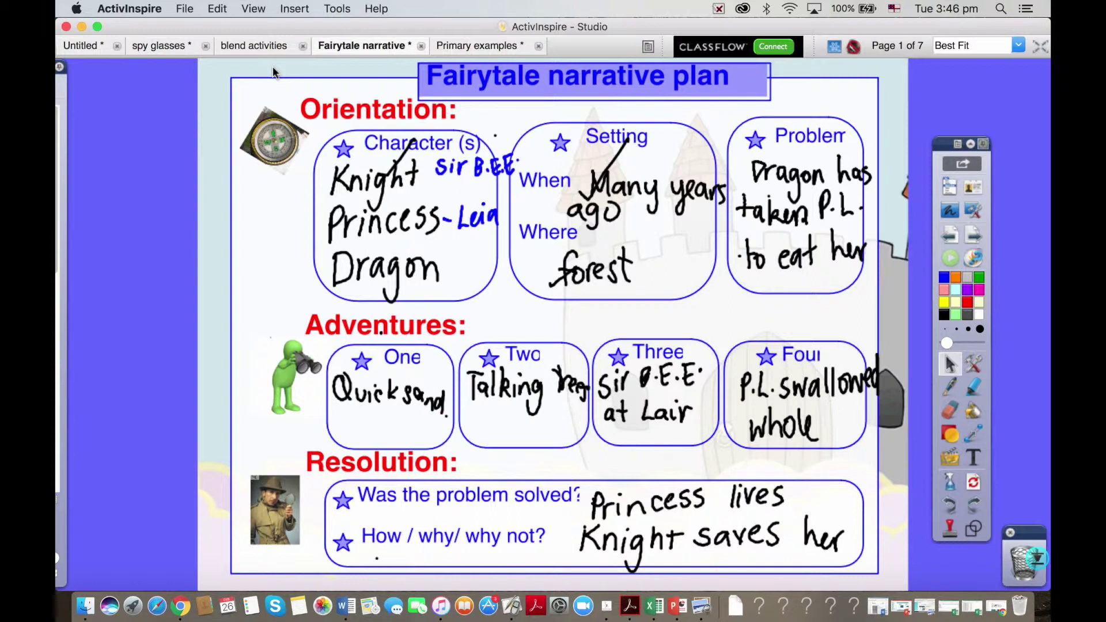
# Open the Print dialog from the File menu and close it without printing
pyautogui.click(962, 189)
pyautogui.moveTo(963, 194)
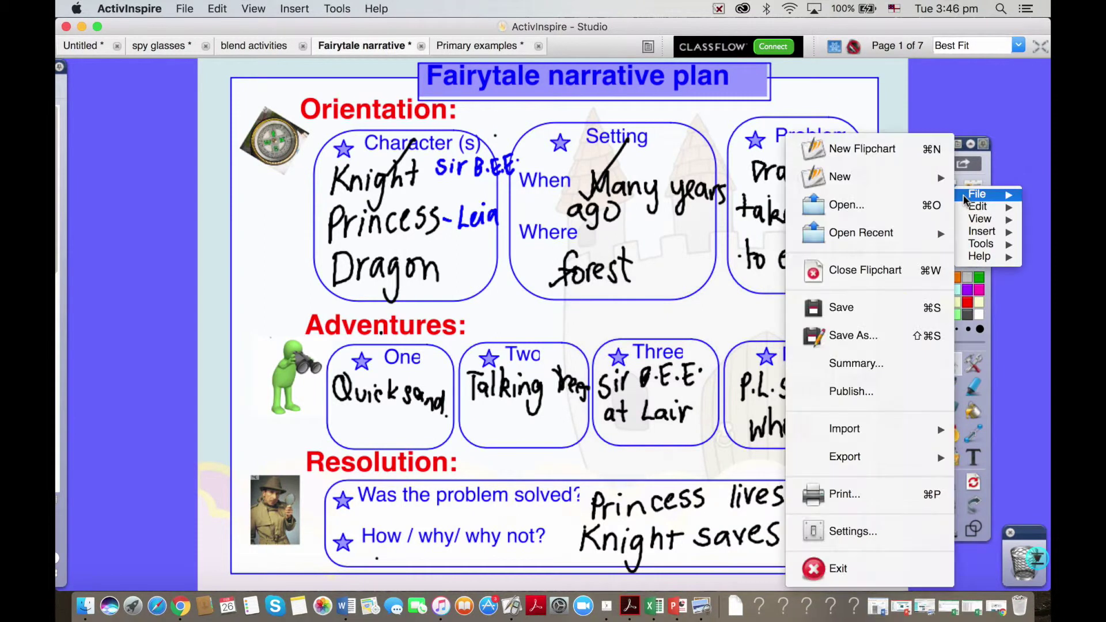
pyautogui.click(855, 496)
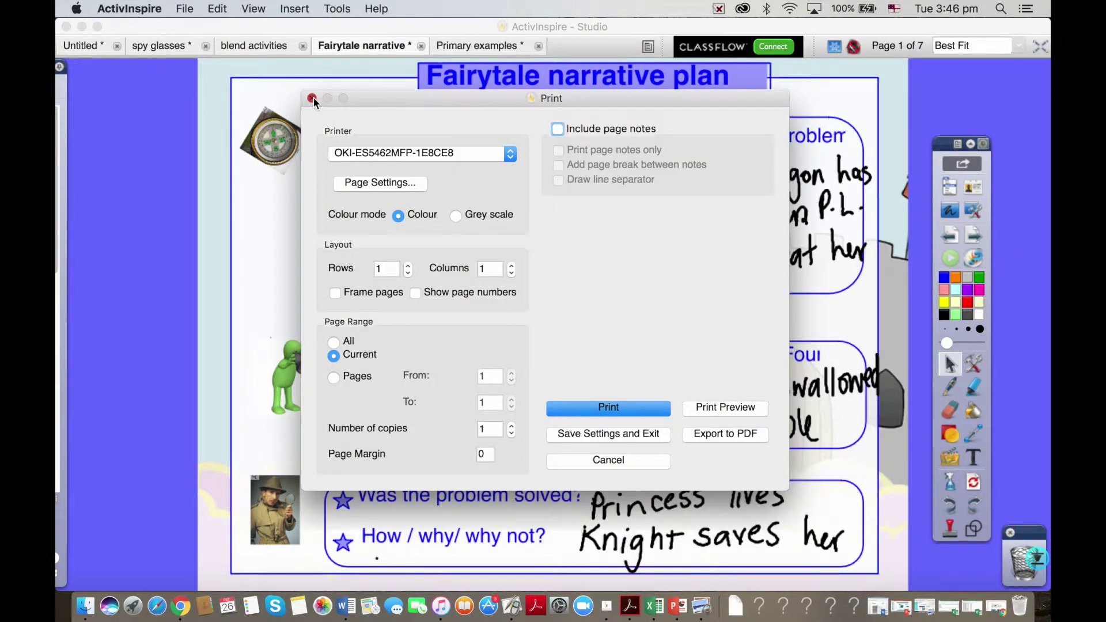
pyautogui.click(312, 98)
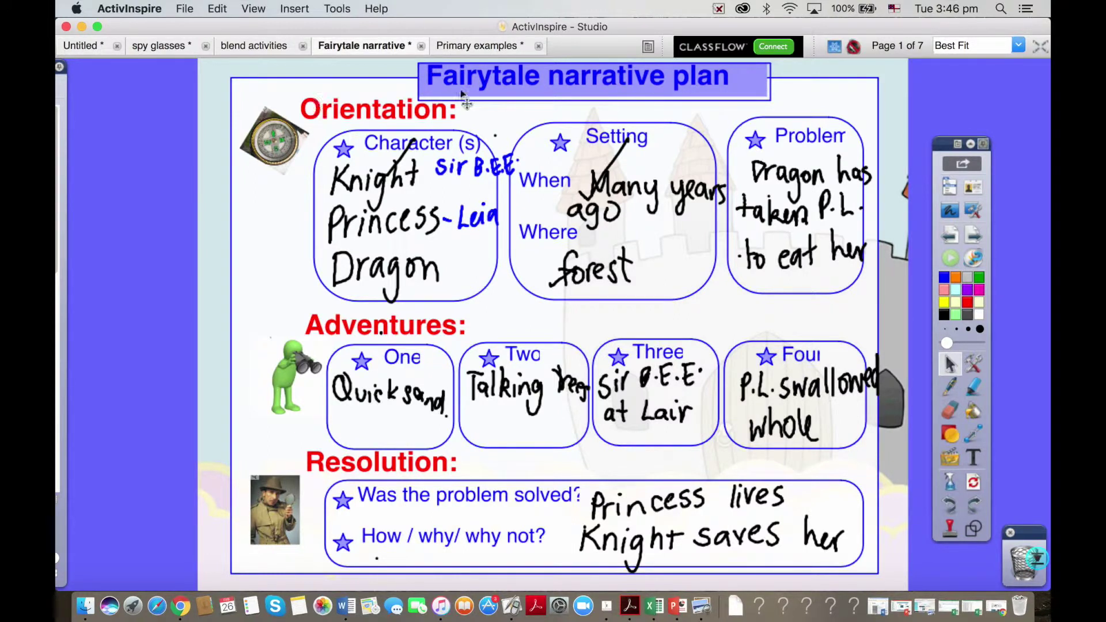
# Go to page 2 and reposition the knight-on-horse picture, dismissing the Camera tool menu
pyautogui.click(973, 236)
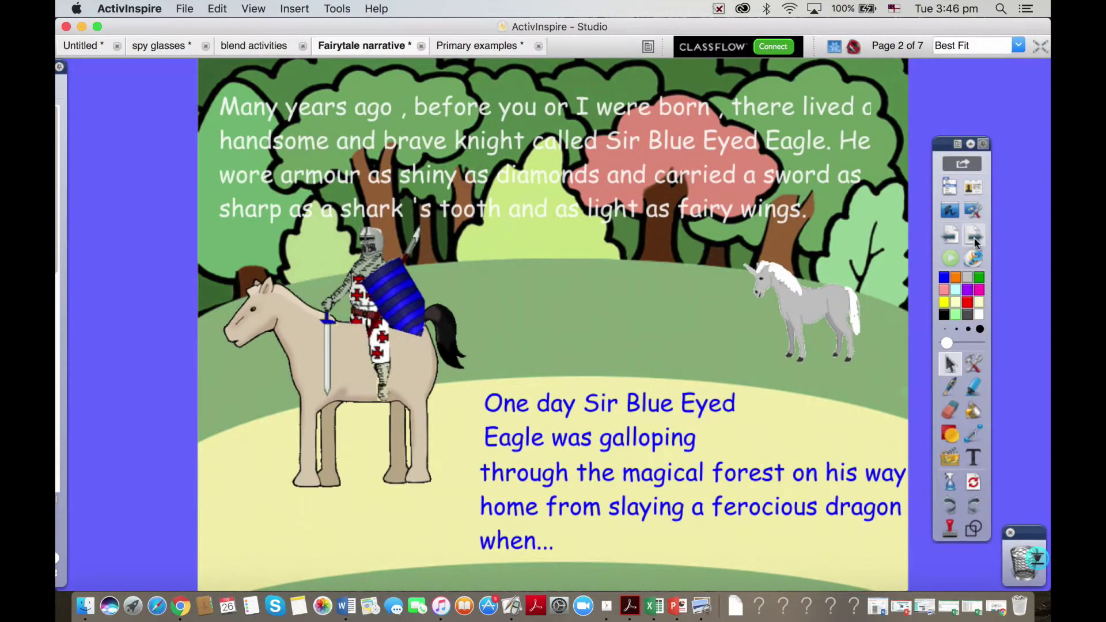
pyautogui.moveTo(353, 374); pyautogui.dragTo(339, 440)
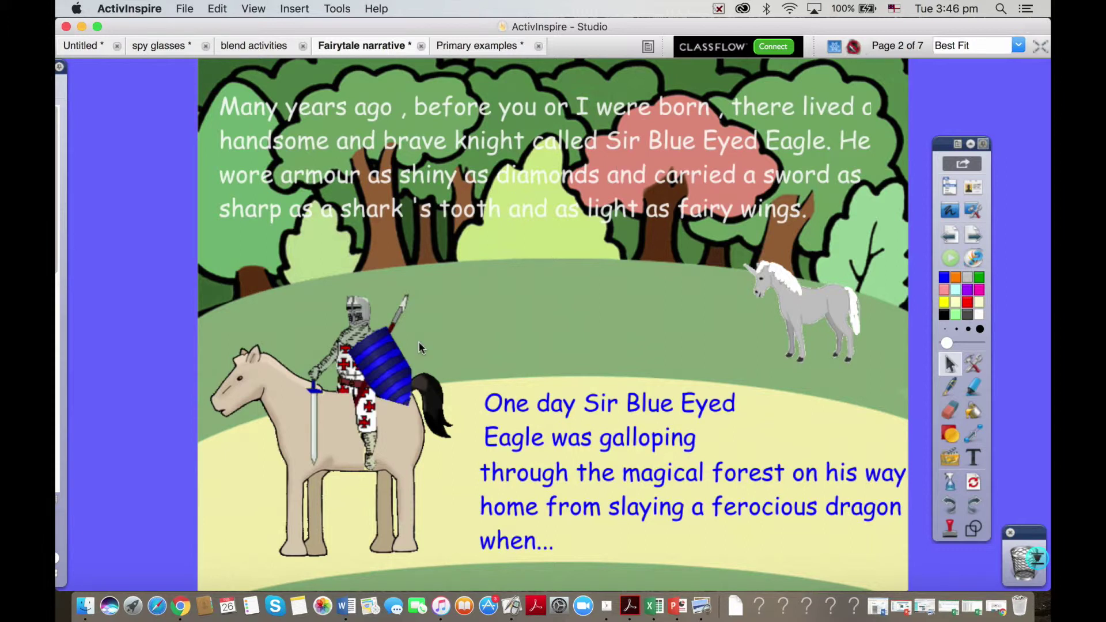
pyautogui.moveTo(387, 392)
pyautogui.mouseDown()
pyautogui.moveTo(412, 461)
pyautogui.moveTo(427, 455)
pyautogui.moveTo(415, 398)
pyautogui.moveTo(377, 379)
pyautogui.mouseUp()
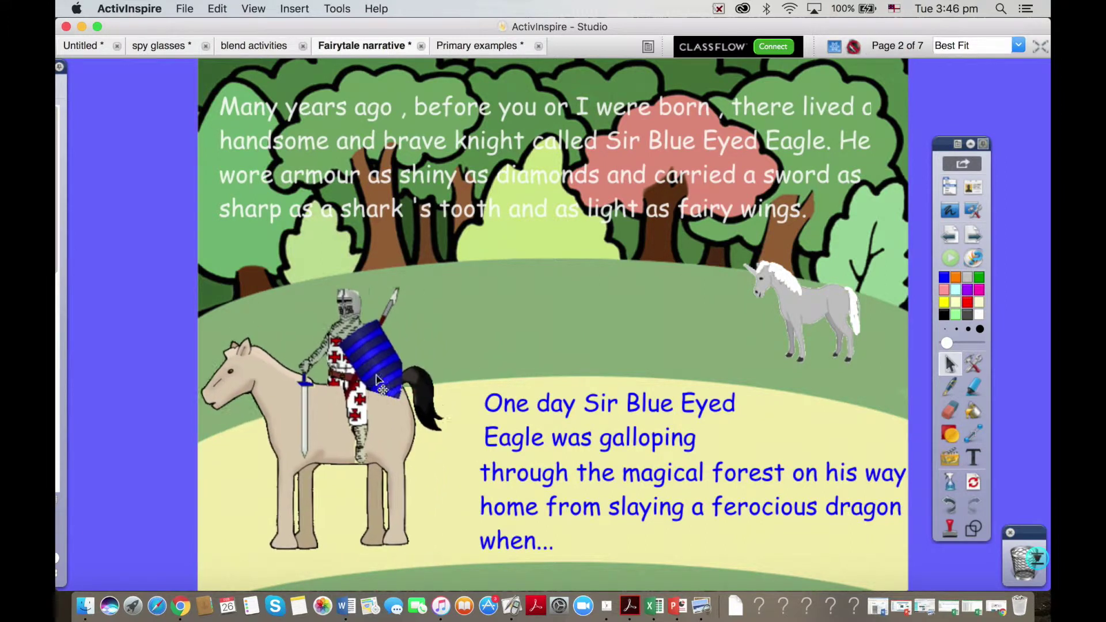
pyautogui.click(977, 371)
pyautogui.moveTo(920, 482)
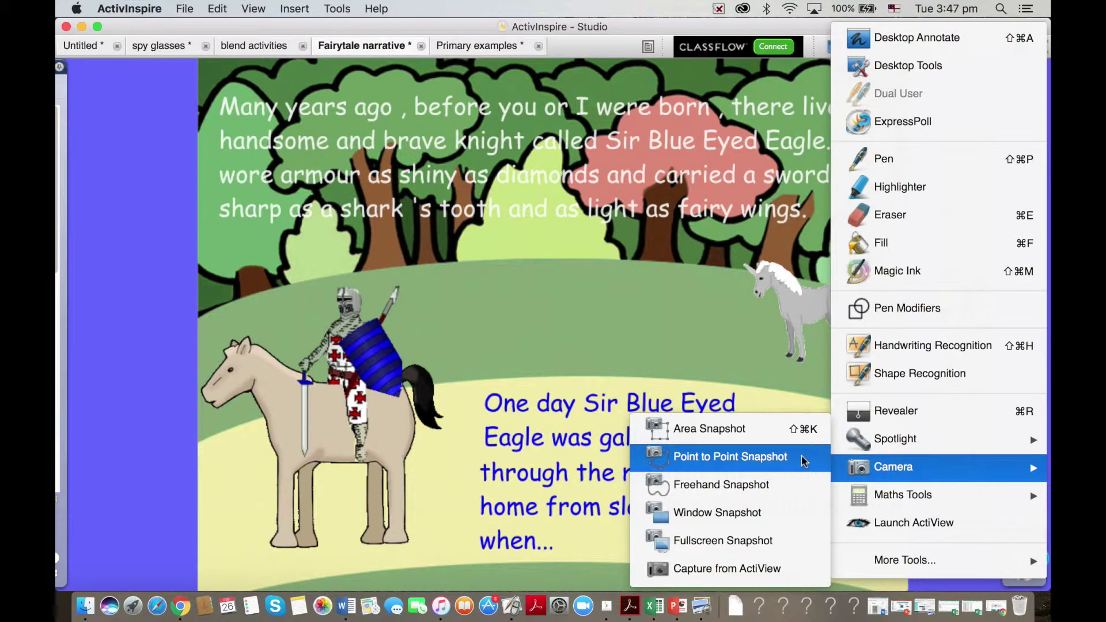
pyautogui.click(341, 461)
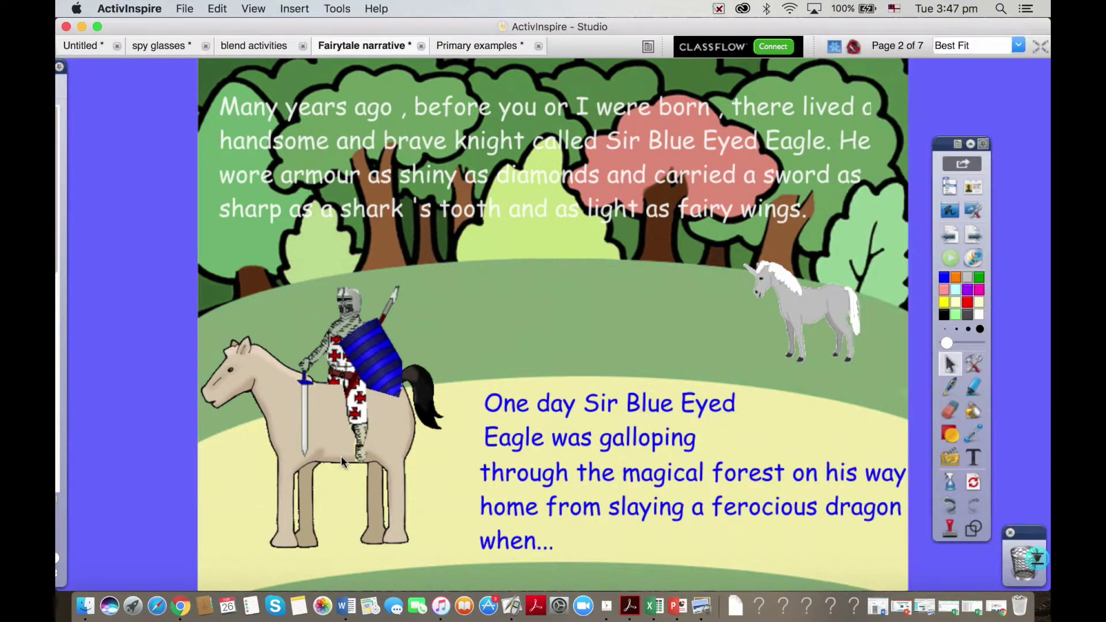
# Lift the knight onto the hill, return him to the saddle, select the horse and turn to page 3
pyautogui.click(335, 443)
pyautogui.click(308, 264)
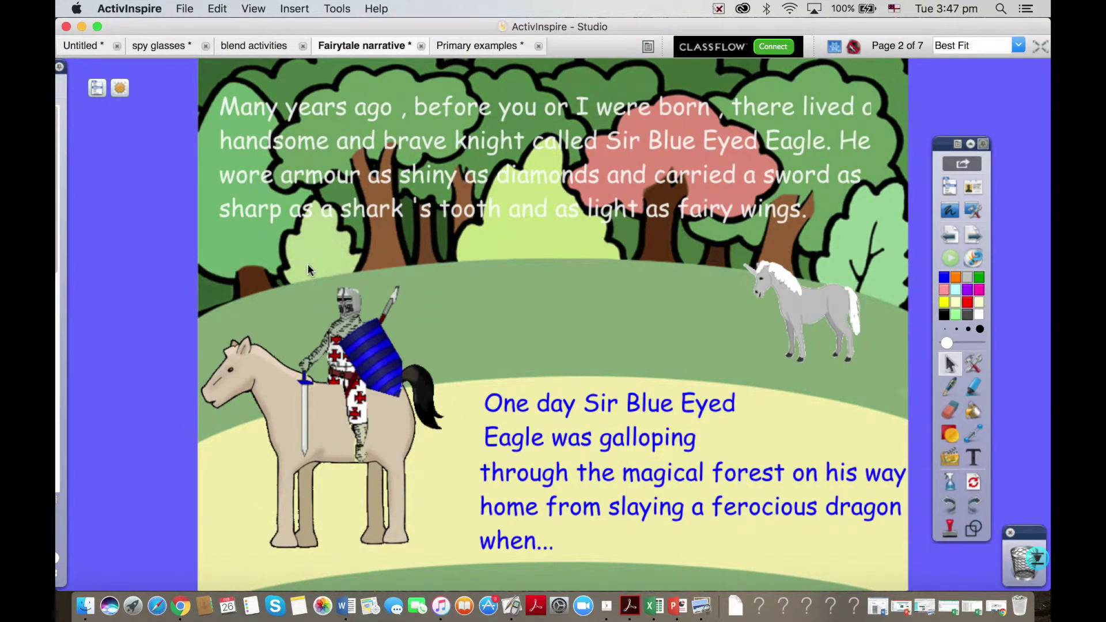
pyautogui.moveTo(357, 336); pyautogui.dragTo(451, 260)
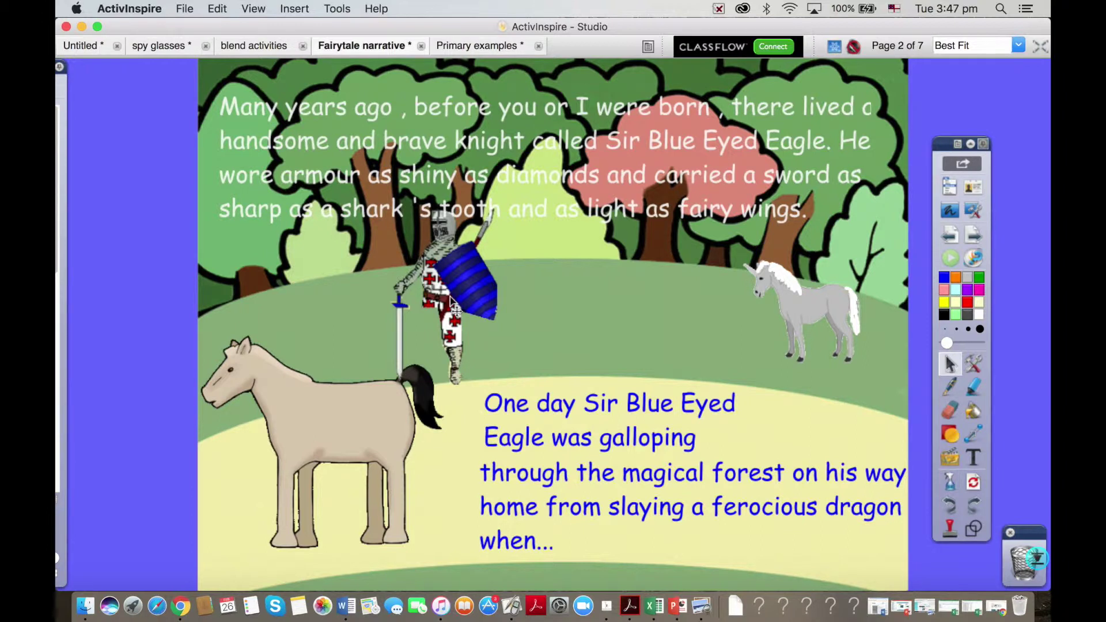
pyautogui.moveTo(451, 298); pyautogui.dragTo(359, 375)
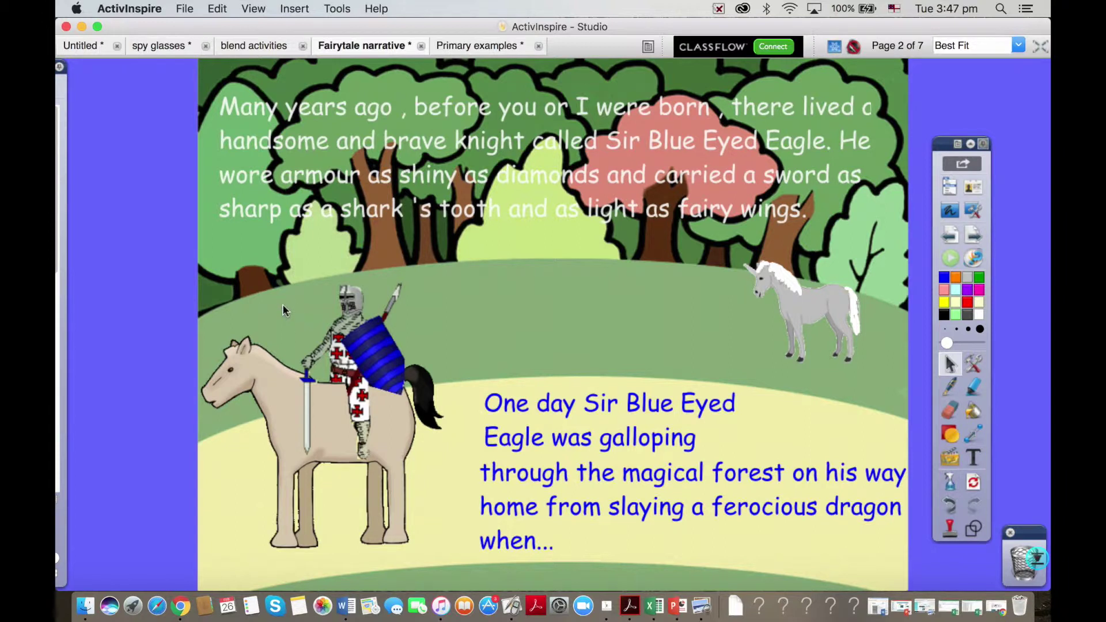
pyautogui.click(390, 396)
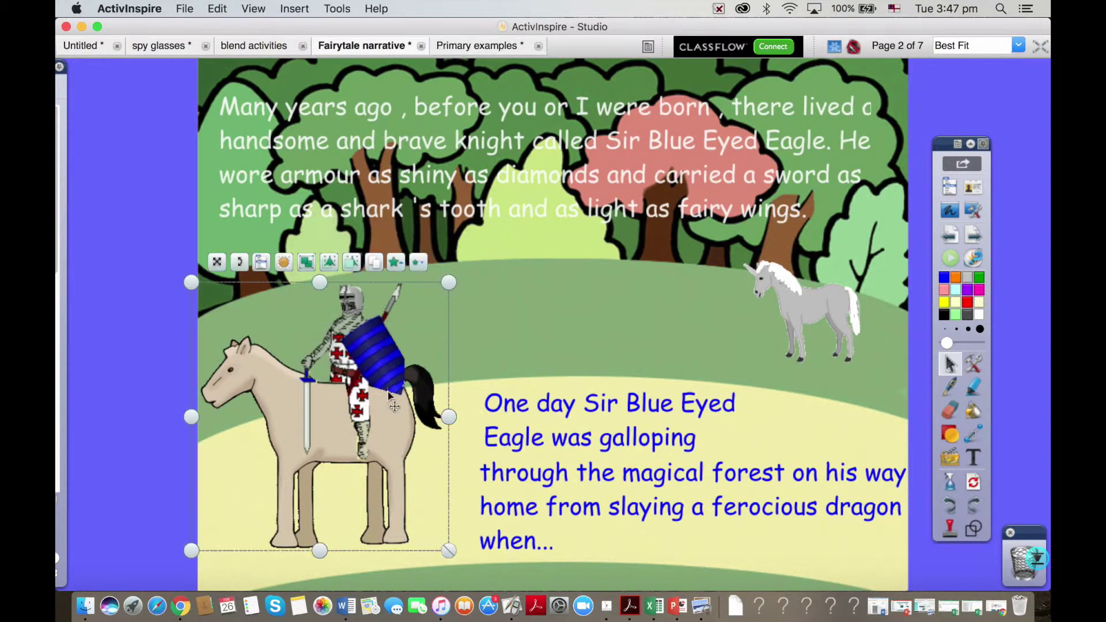
pyautogui.click(306, 262)
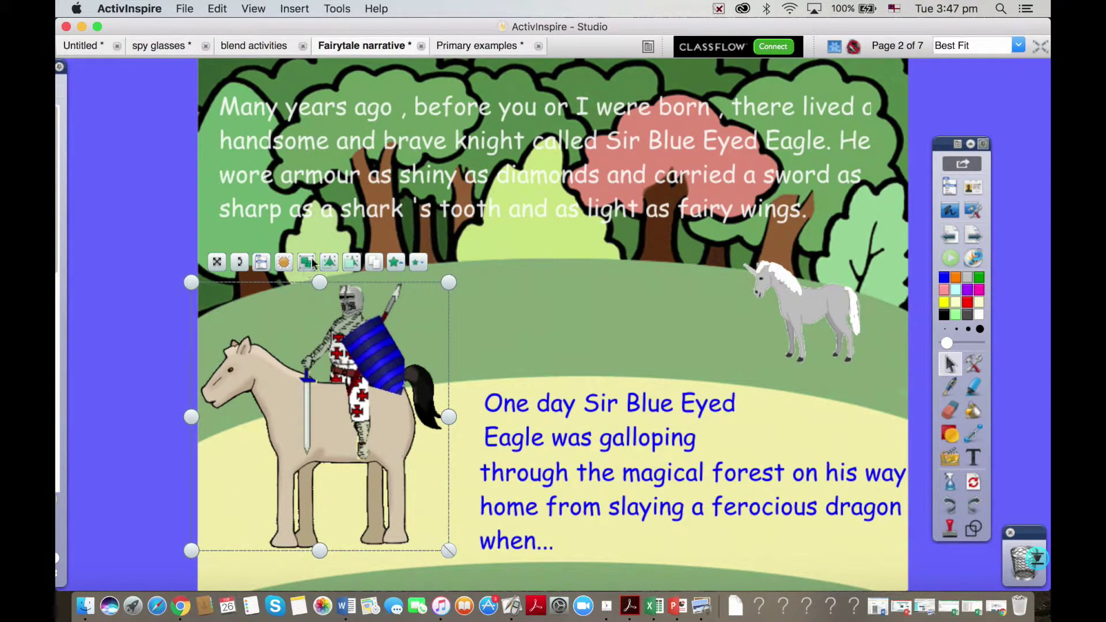
pyautogui.click(972, 235)
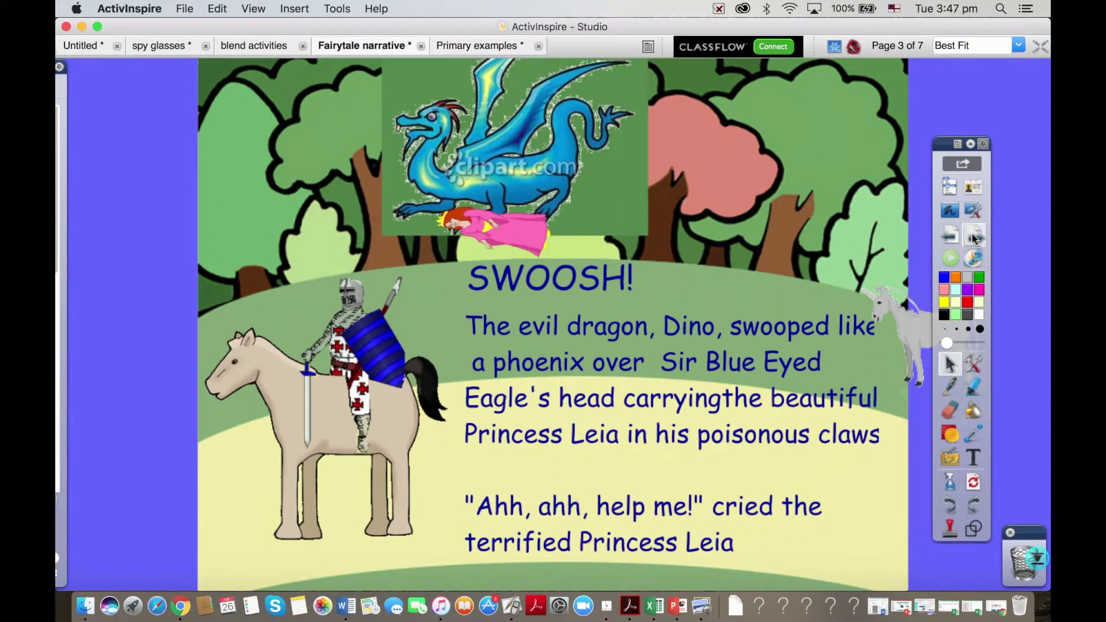
# Turn from page 3 to page 6, nudging the horse slightly on page 5
pyautogui.click(973, 235)
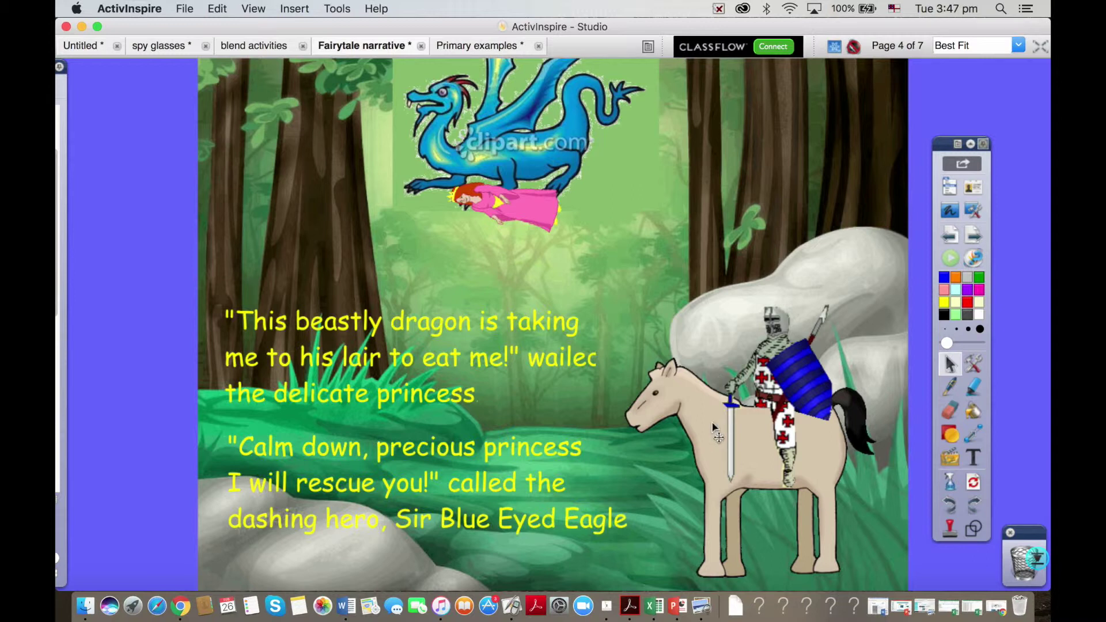
pyautogui.click(975, 238)
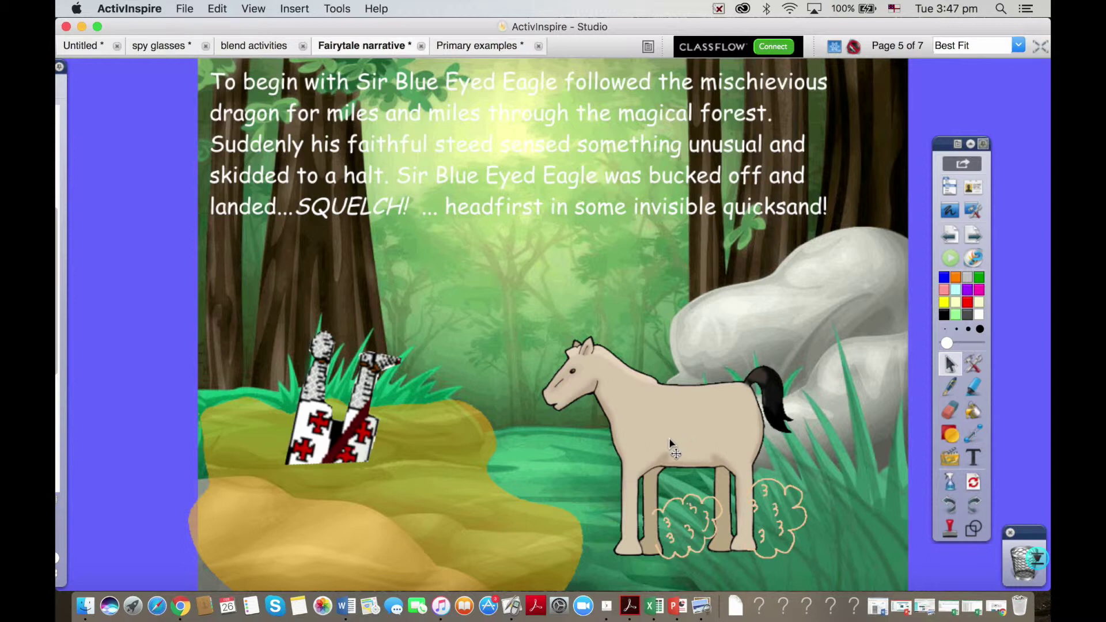
pyautogui.moveTo(679, 414)
pyautogui.mouseDown()
pyautogui.moveTo(795, 242)
pyautogui.moveTo(775, 366)
pyautogui.moveTo(657, 429)
pyautogui.moveTo(668, 414)
pyautogui.moveTo(673, 439)
pyautogui.moveTo(684, 432)
pyautogui.mouseUp()
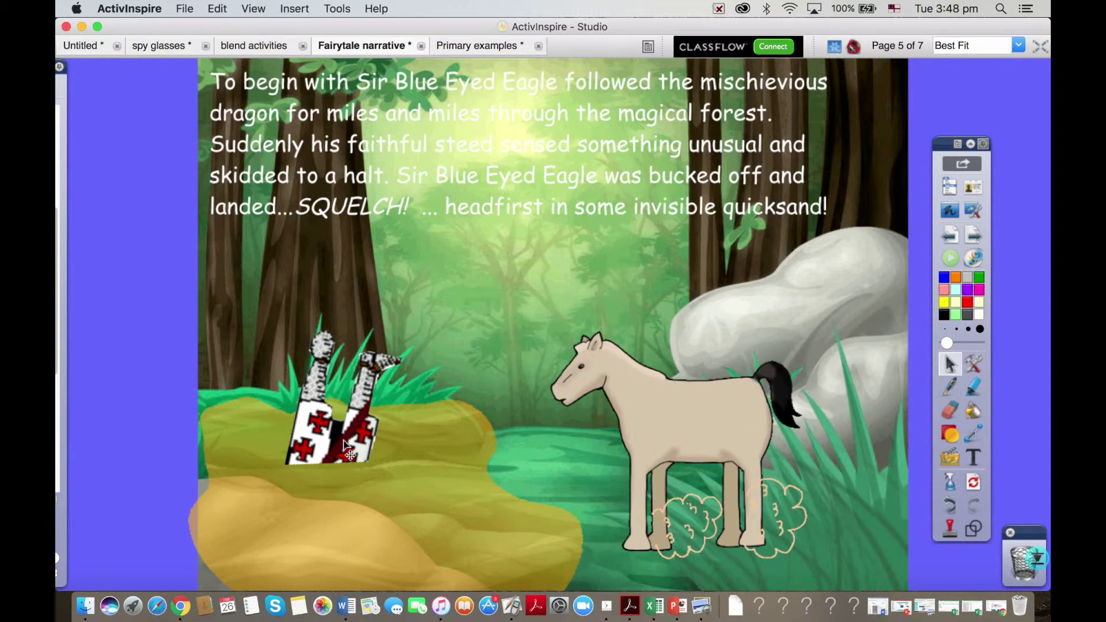
pyautogui.moveTo(400, 428); pyautogui.dragTo(417, 452)
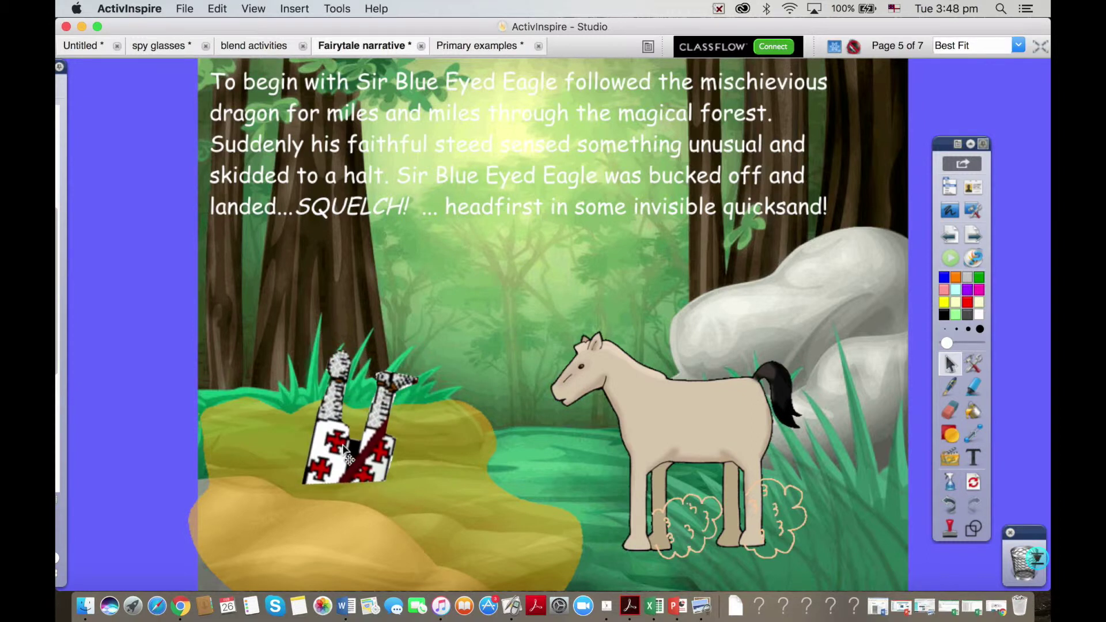
pyautogui.click(973, 235)
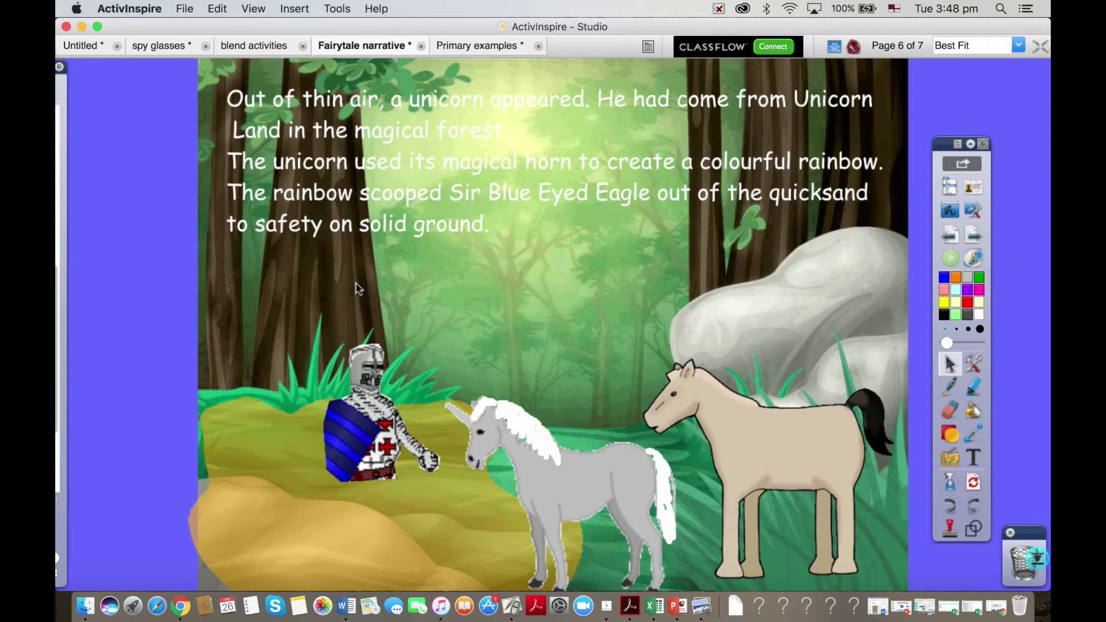
# Switch to the Untitled flipchart and add a blank page 4
pyautogui.click(60, 317)
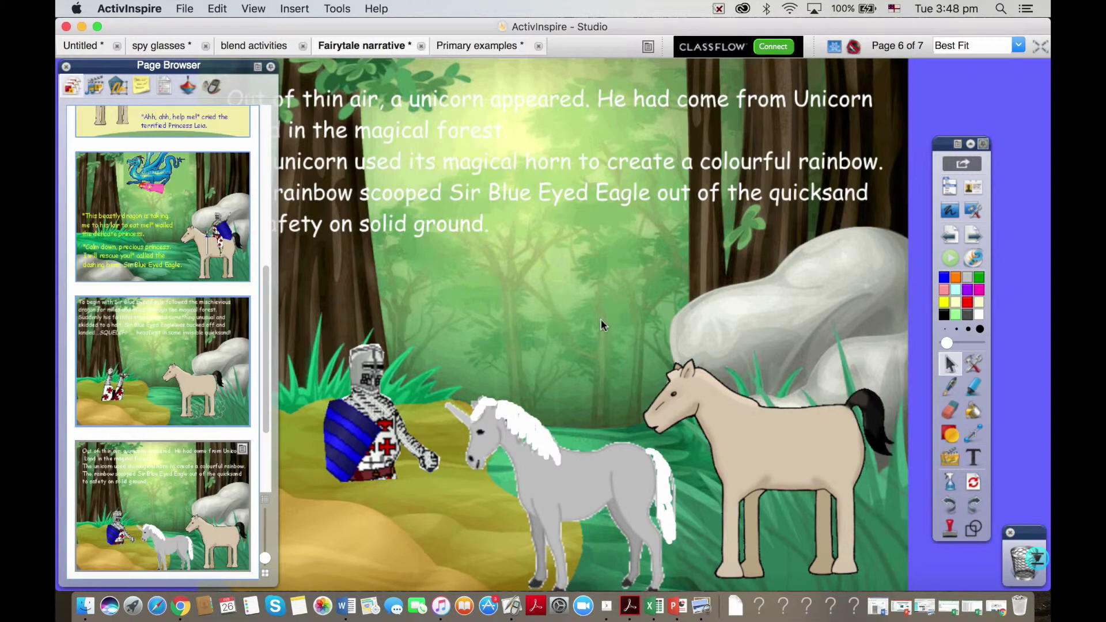
pyautogui.click(91, 46)
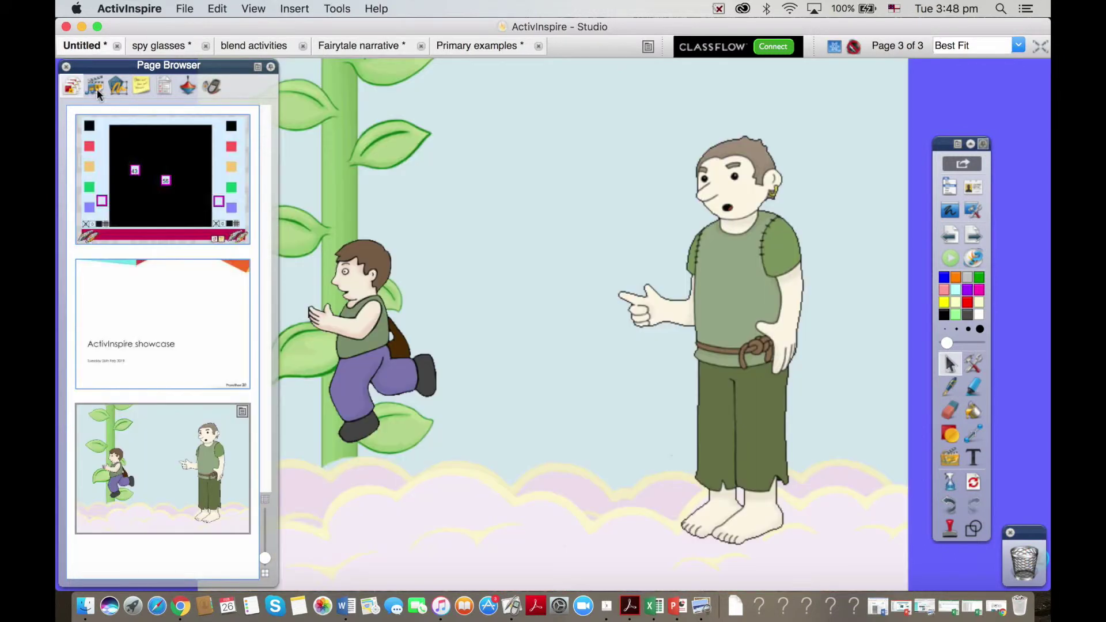
pyautogui.click(974, 236)
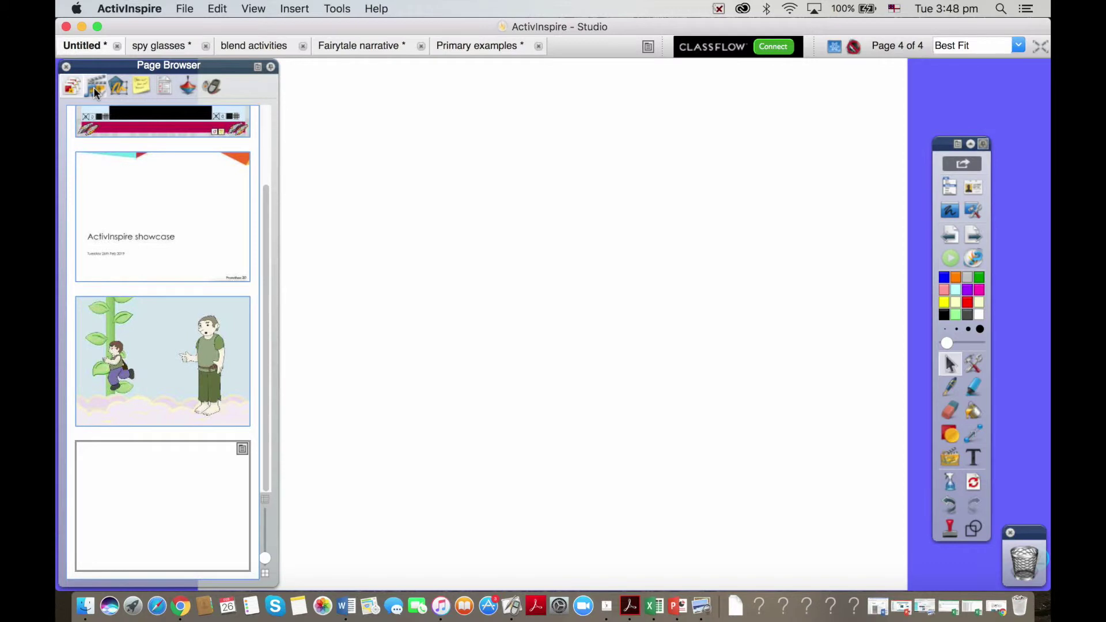
# Browse Resource packs > Australian money > Australian coins and place the $2 coin tails image
pyautogui.click(95, 89)
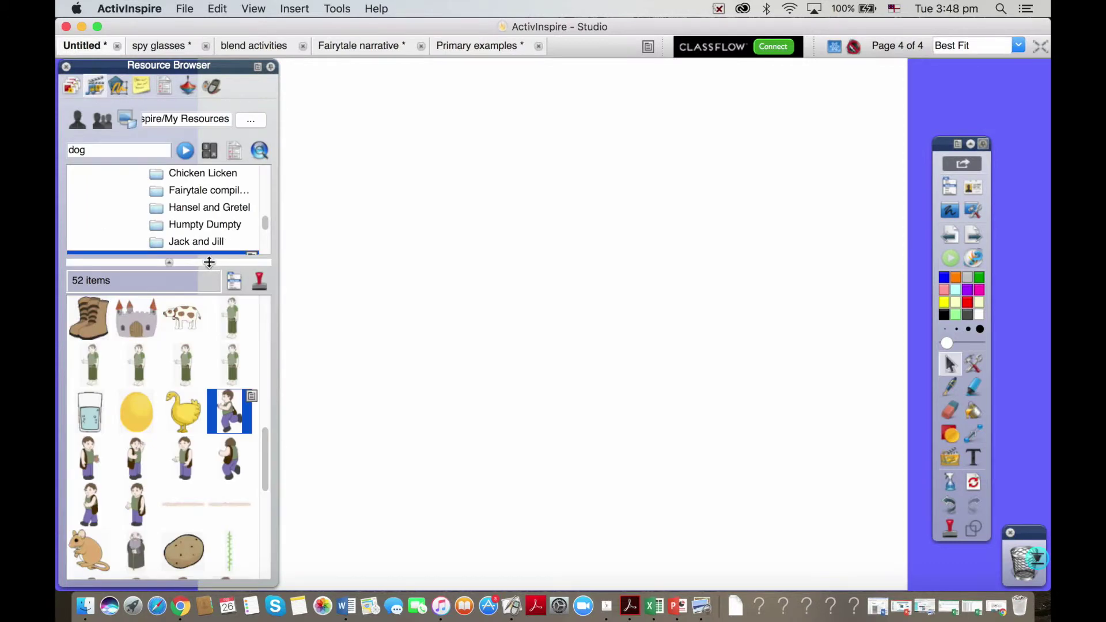
pyautogui.moveTo(209, 262); pyautogui.dragTo(214, 369)
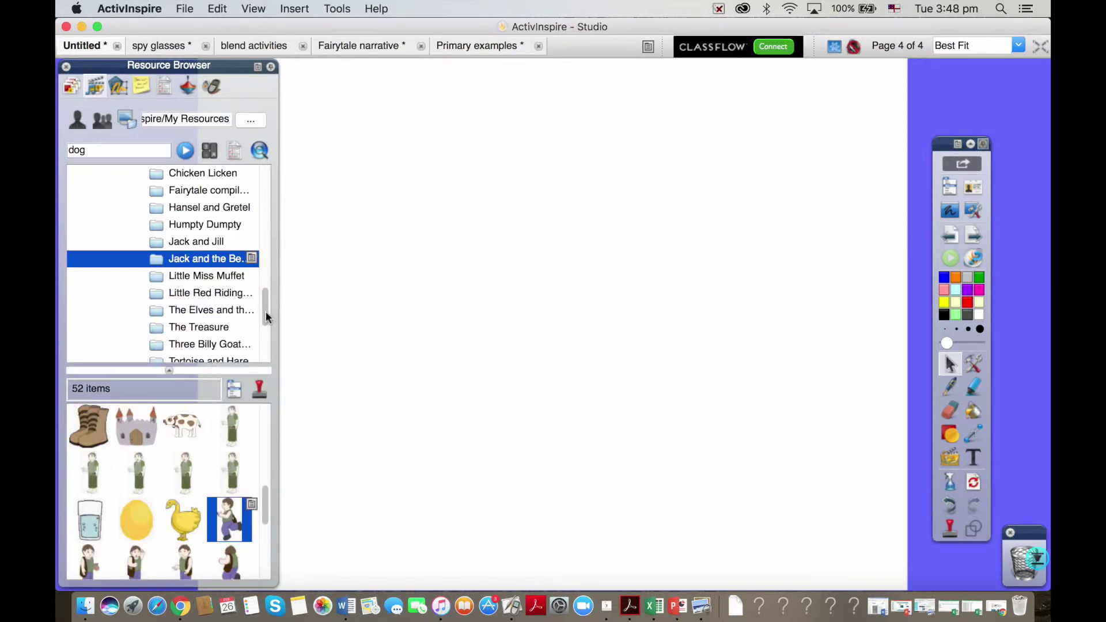
pyautogui.moveTo(265, 311); pyautogui.dragTo(264, 252)
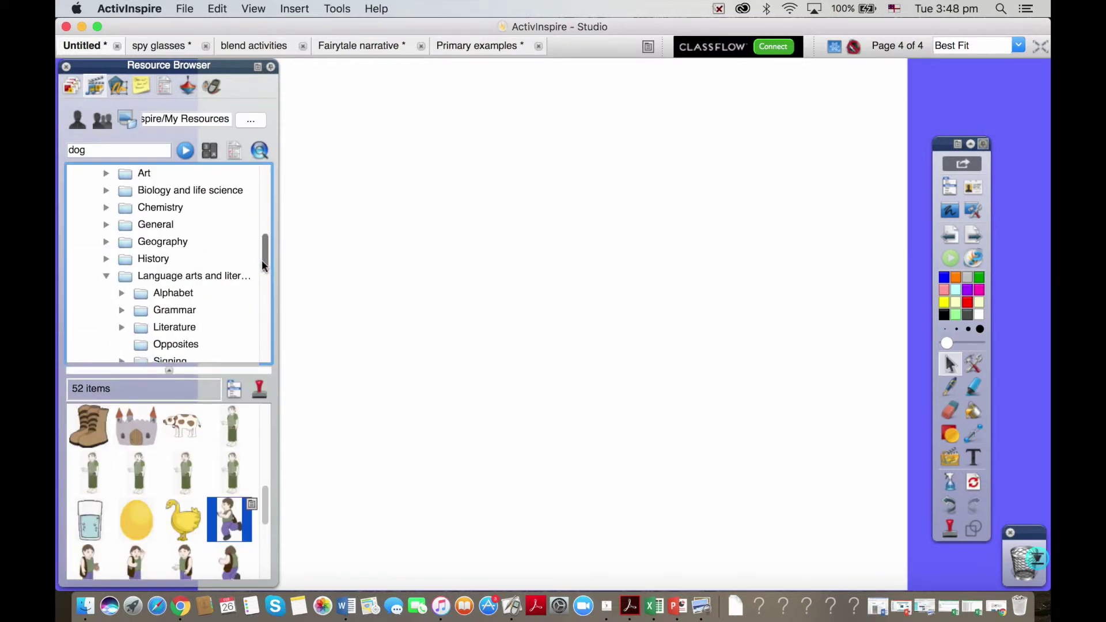
pyautogui.click(107, 277)
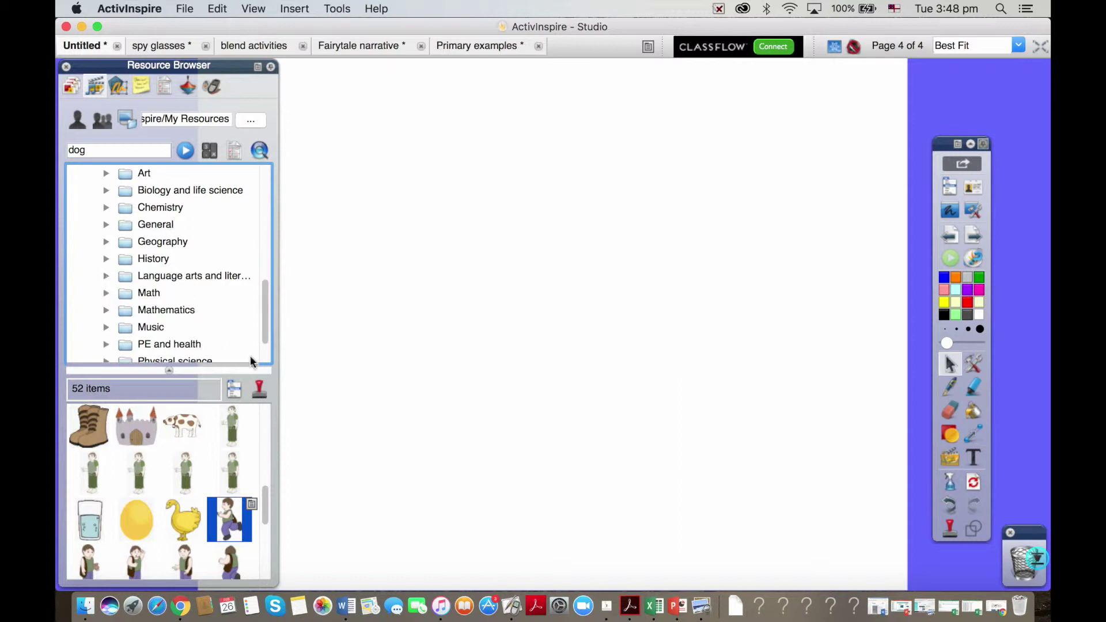
pyautogui.moveTo(264, 344); pyautogui.dragTo(265, 314)
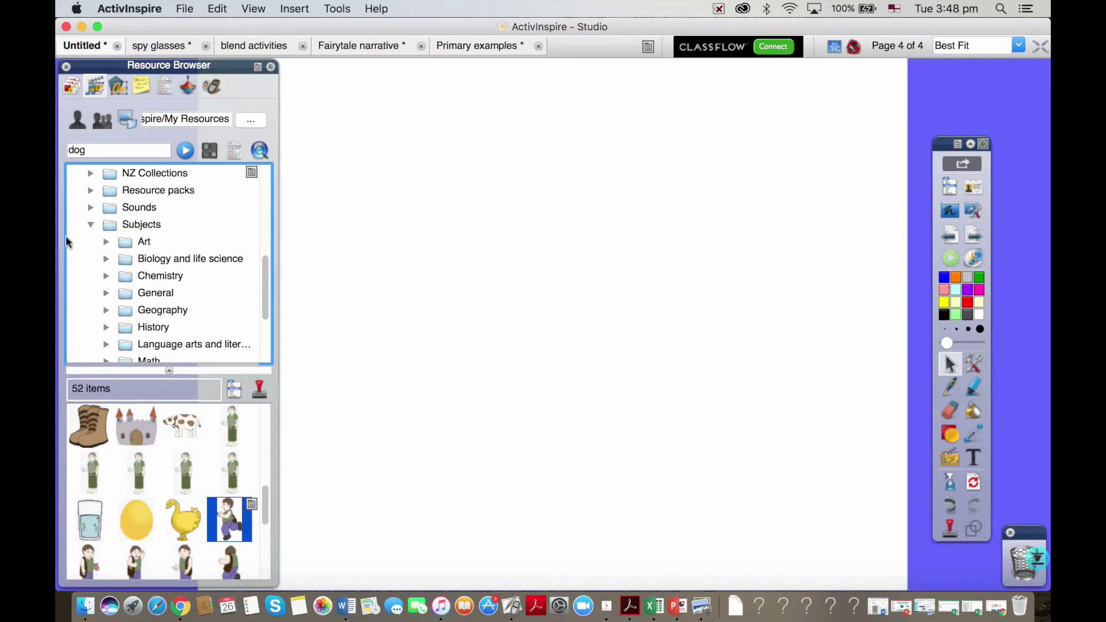
pyautogui.click(90, 224)
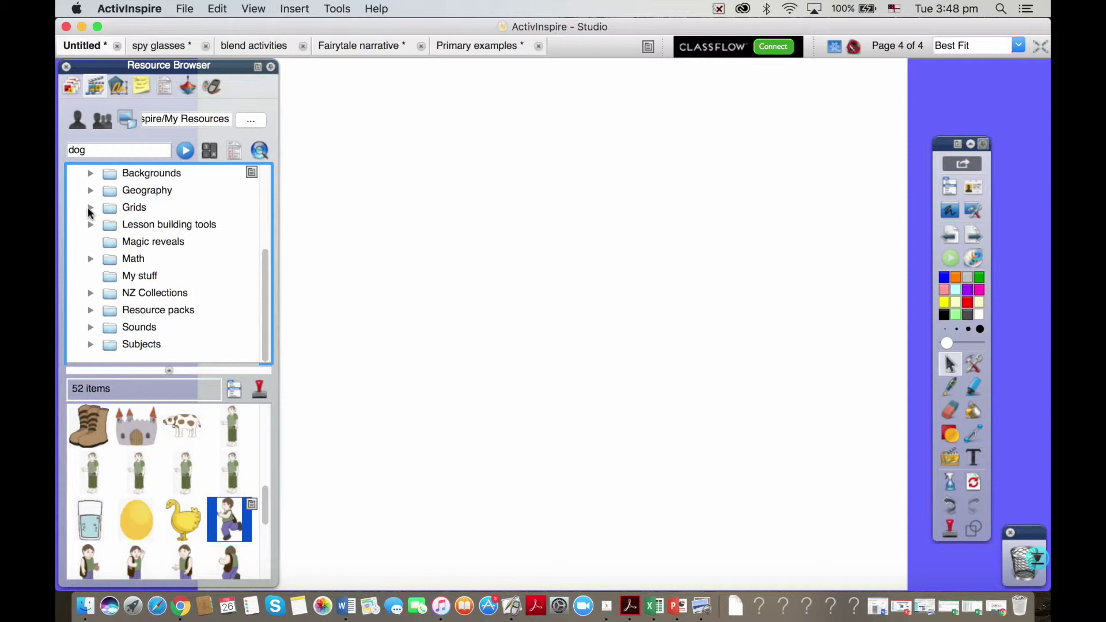
pyautogui.click(91, 310)
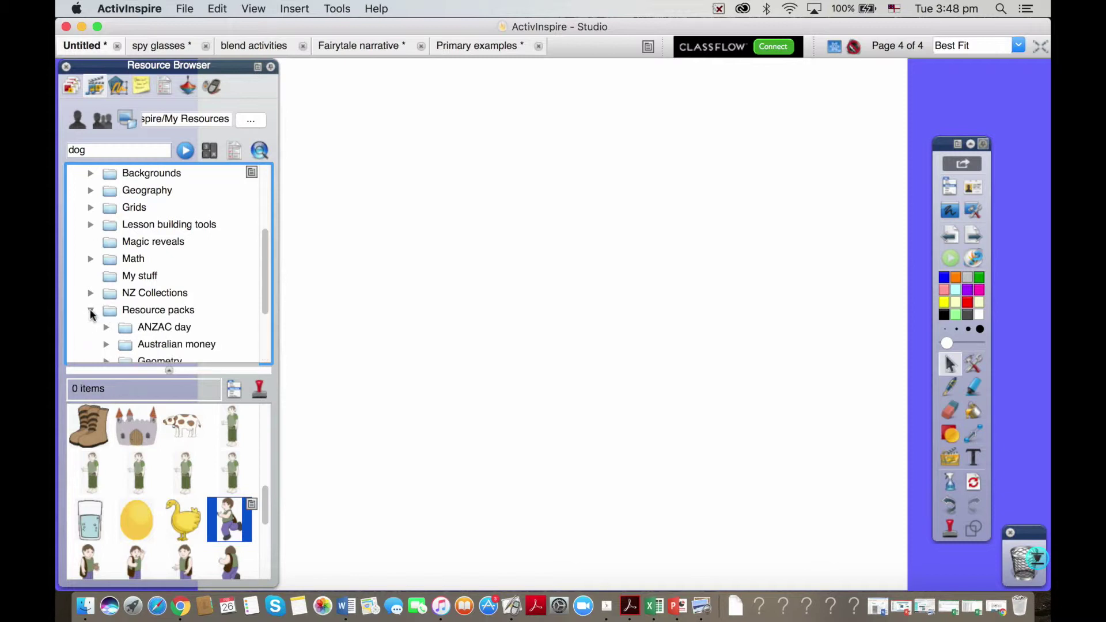
pyautogui.moveTo(259, 295); pyautogui.dragTo(260, 310)
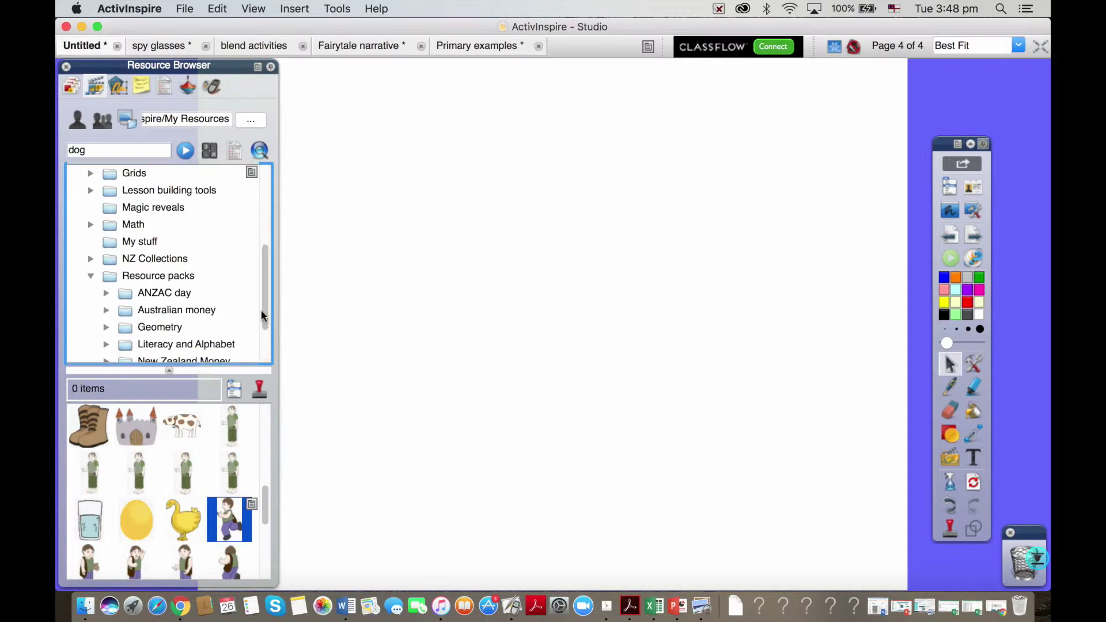
pyautogui.click(107, 310)
pyautogui.click(175, 330)
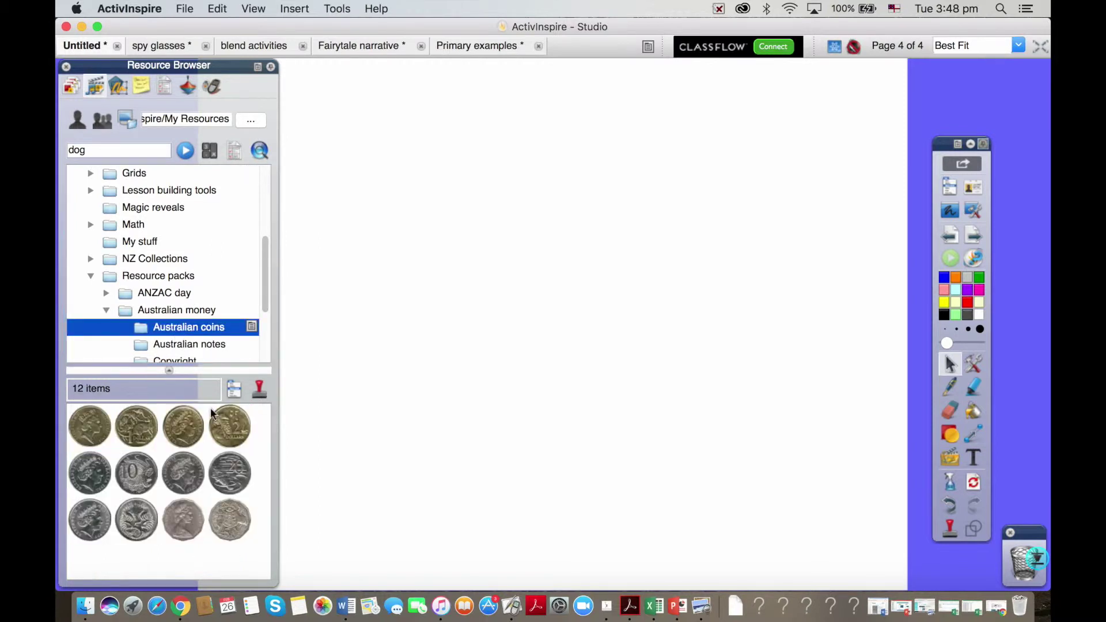
pyautogui.moveTo(230, 449); pyautogui.dragTo(392, 467)
# Add a 20 cent coin next to the $2 coin
pyautogui.moveTo(229, 473); pyautogui.dragTo(502, 487)
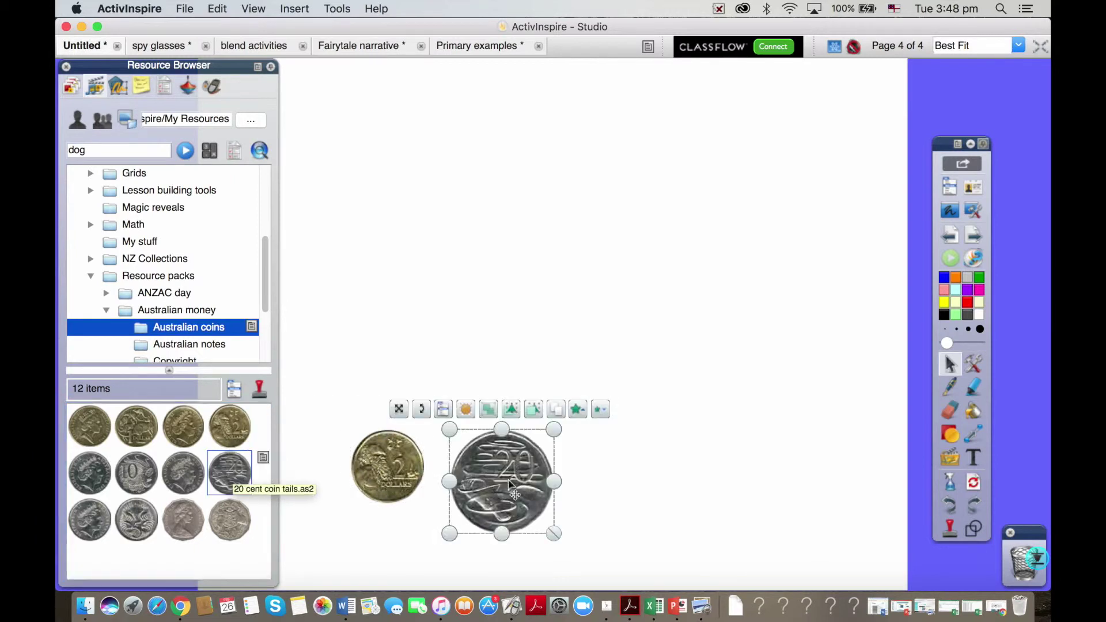
pyautogui.moveTo(509, 483); pyautogui.dragTo(526, 412)
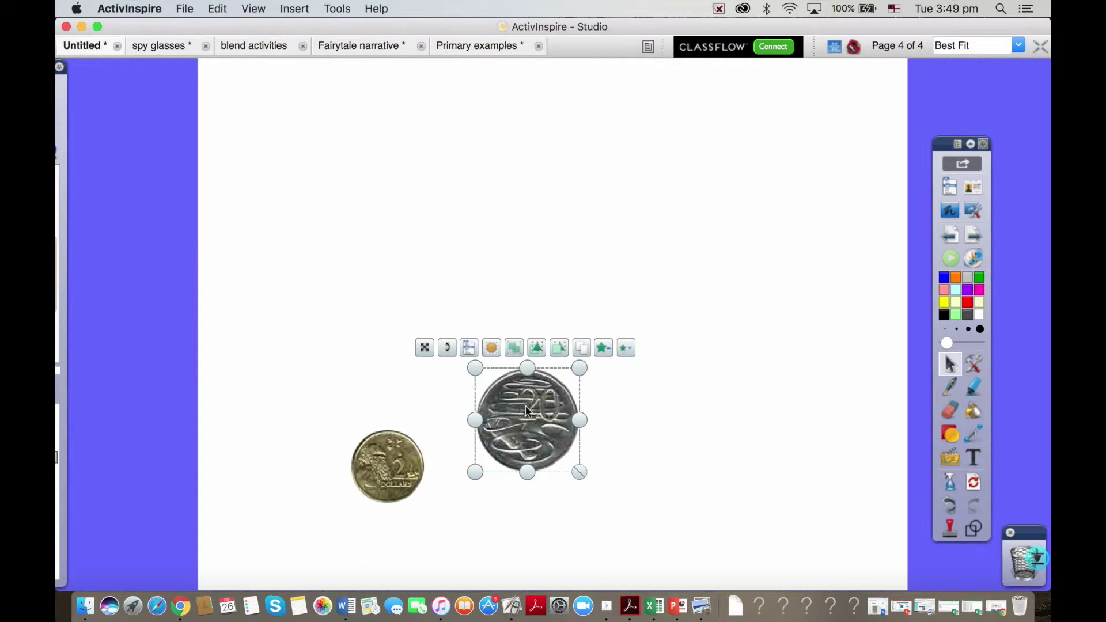
pyautogui.rightClick(527, 411)
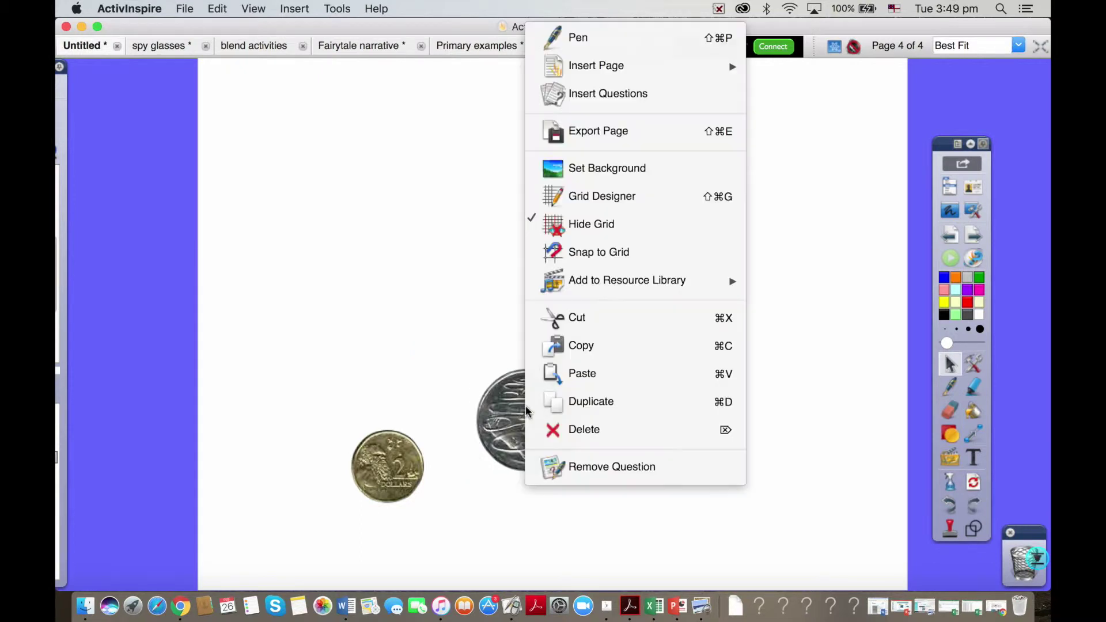
pyautogui.click(494, 427)
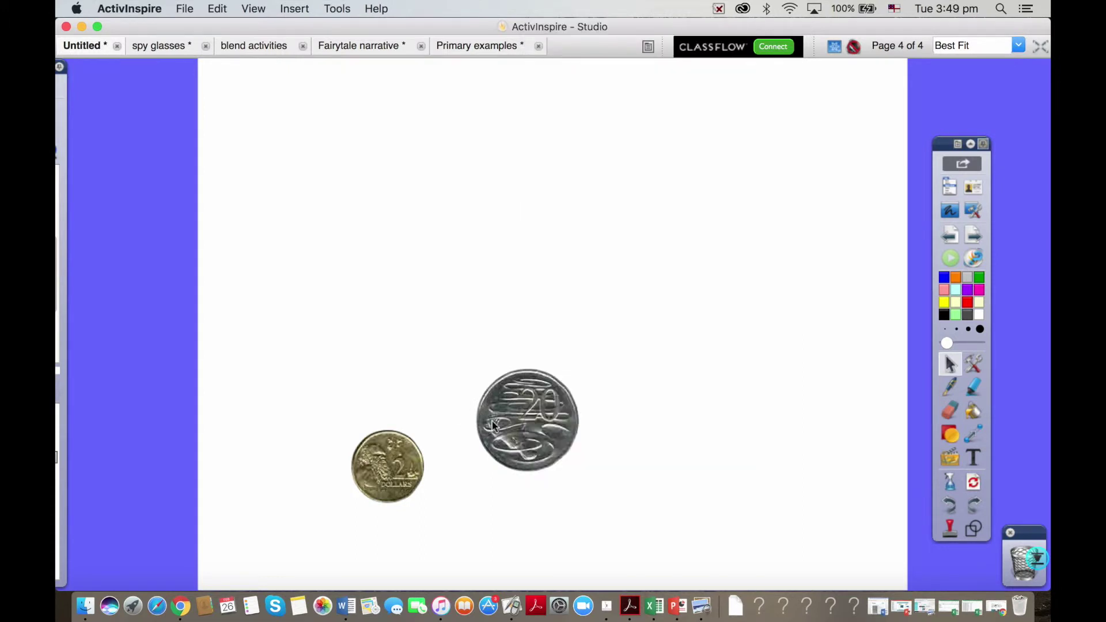
pyautogui.rightClick(493, 427)
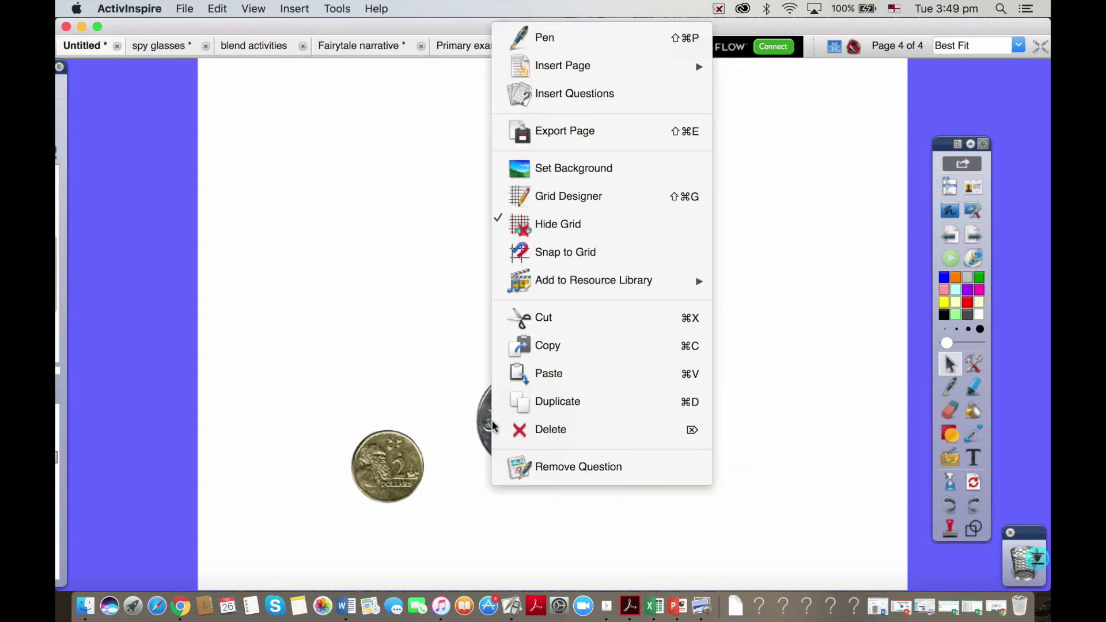
pyautogui.click(388, 449)
# Set the $2 coin to Drag a Copy, pull out two copies, and switch to Primary examples
pyautogui.rightClick(387, 448)
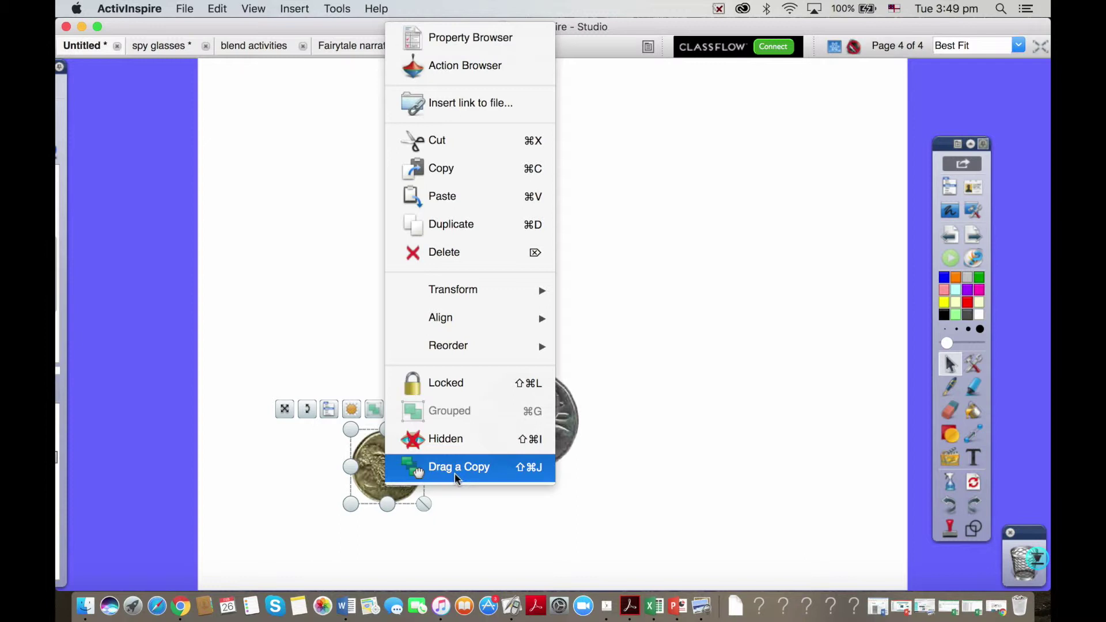
pyautogui.click(455, 471)
pyautogui.click(475, 500)
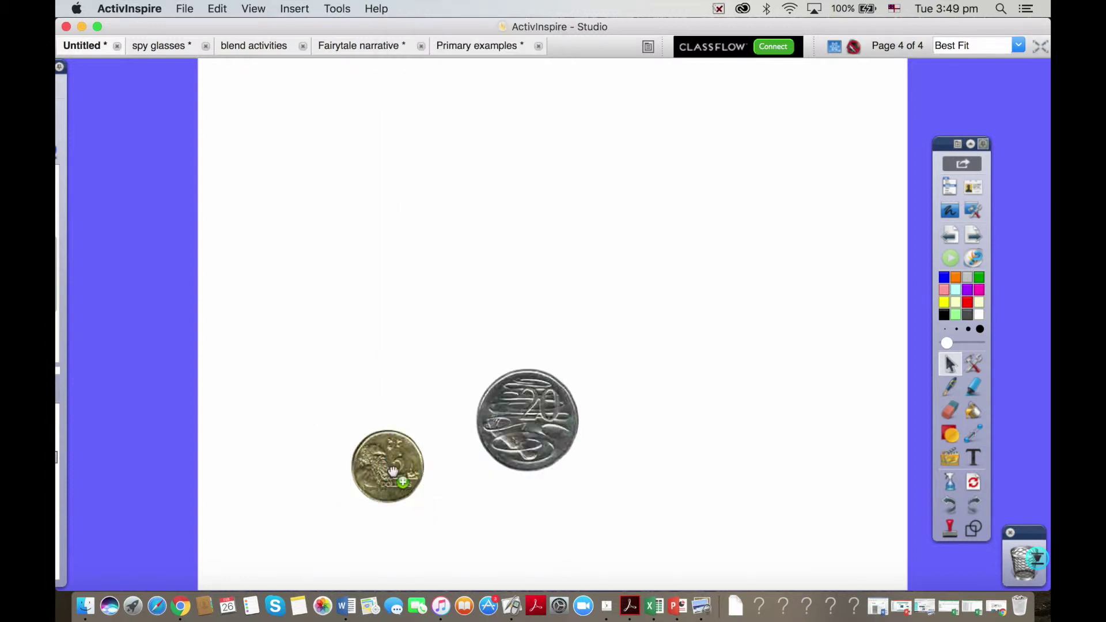
pyautogui.moveTo(385, 459); pyautogui.dragTo(461, 323)
pyautogui.moveTo(399, 455); pyautogui.dragTo(454, 366)
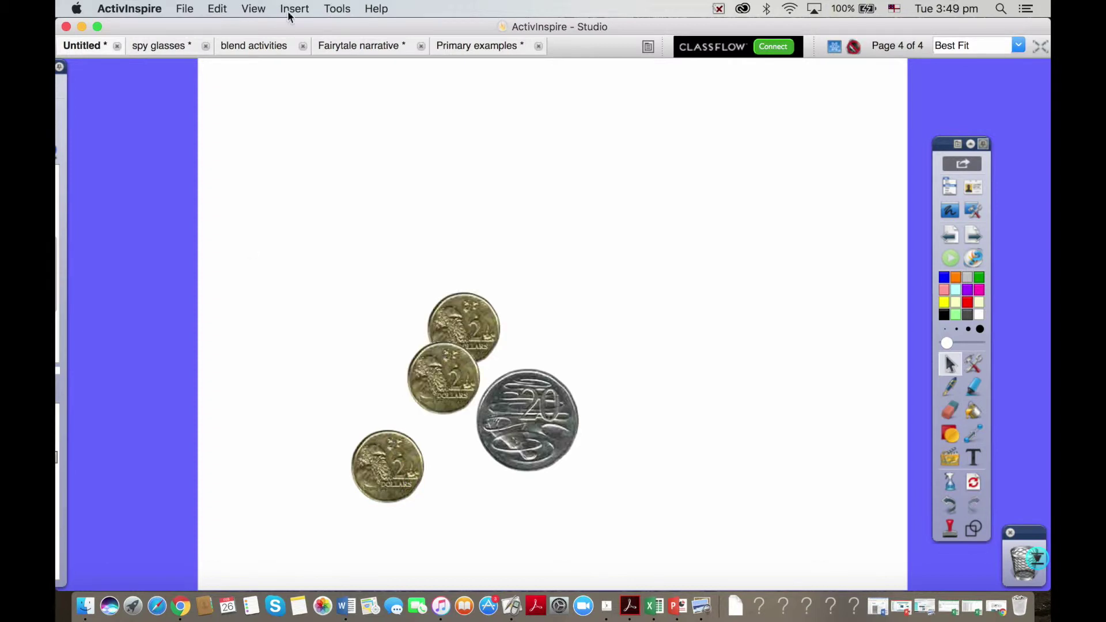
pyautogui.click(478, 44)
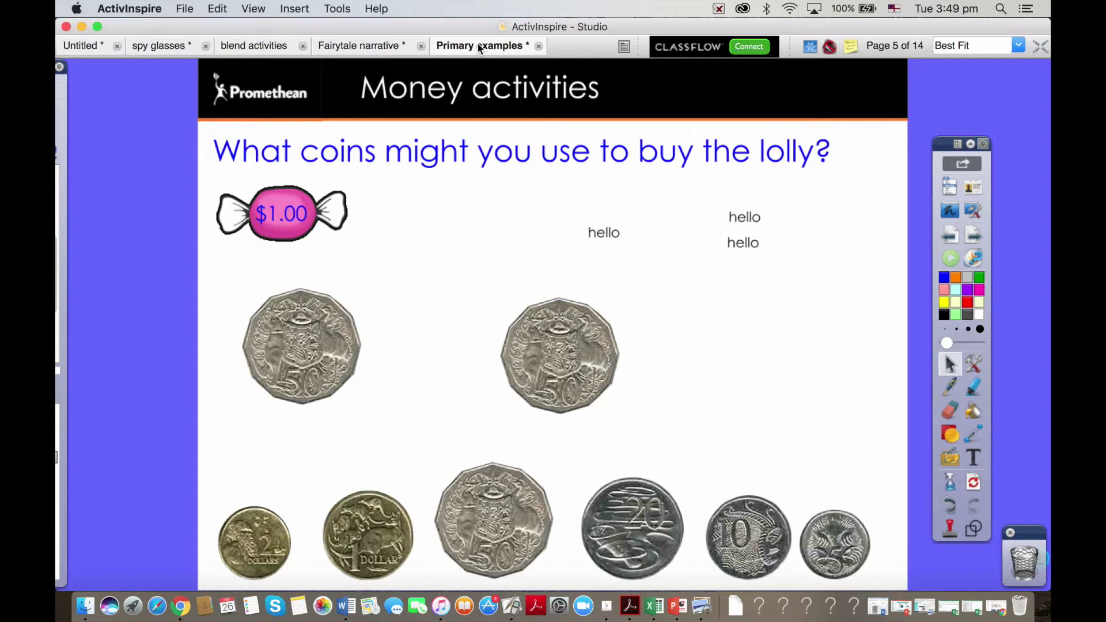
# Delete the two extra 50c coins and the three hello labels
pyautogui.click(567, 343)
pyautogui.press('Delete')
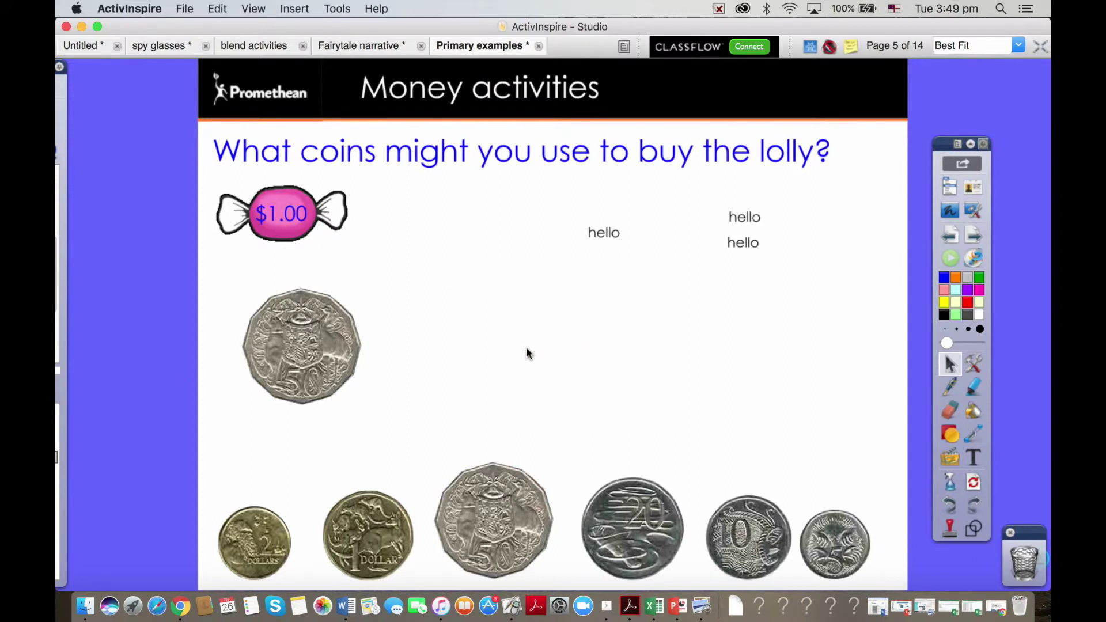
pyautogui.click(310, 358)
pyautogui.press('Delete')
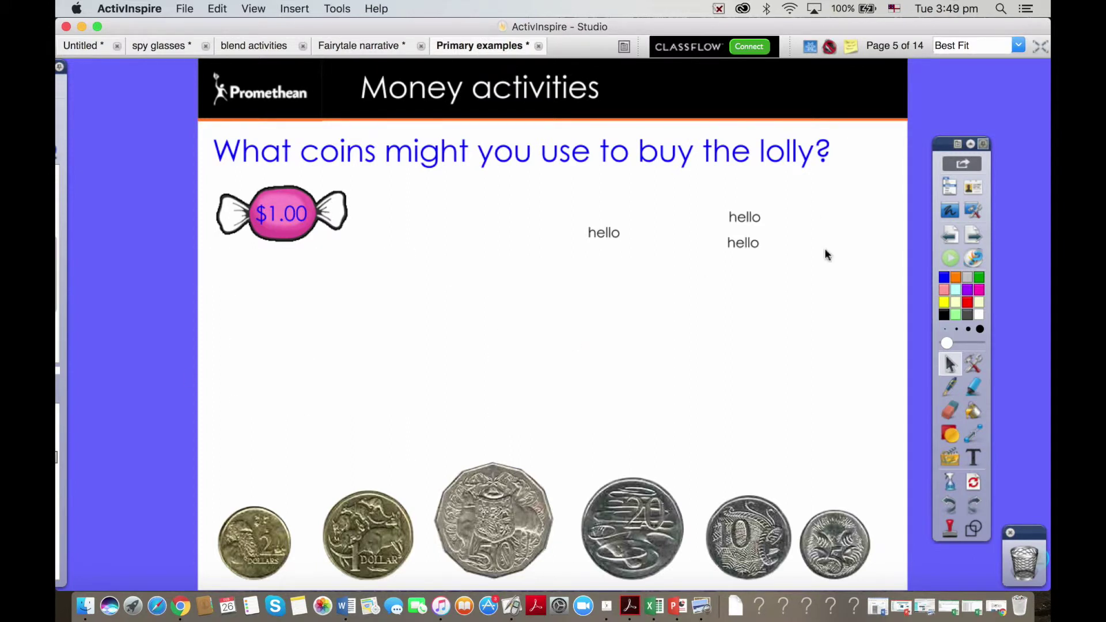
pyautogui.moveTo(810, 209); pyautogui.dragTo(594, 268)
pyautogui.press('Delete')
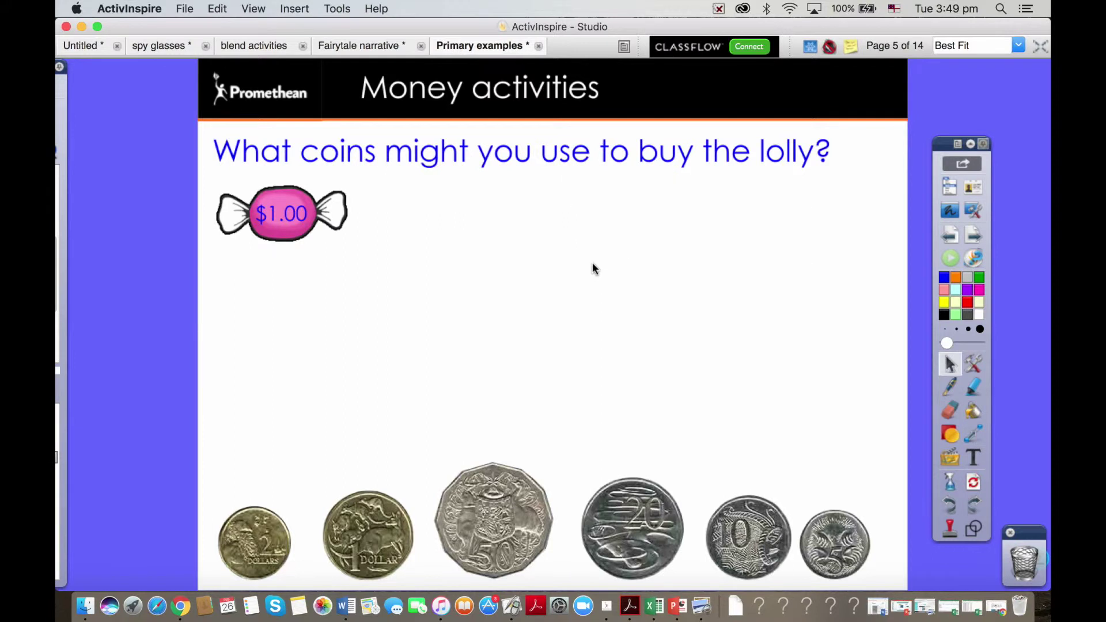
# Drag up copies of two 50c, one 20c and two 10c coins above the row
pyautogui.moveTo(515, 524); pyautogui.dragTo(601, 381)
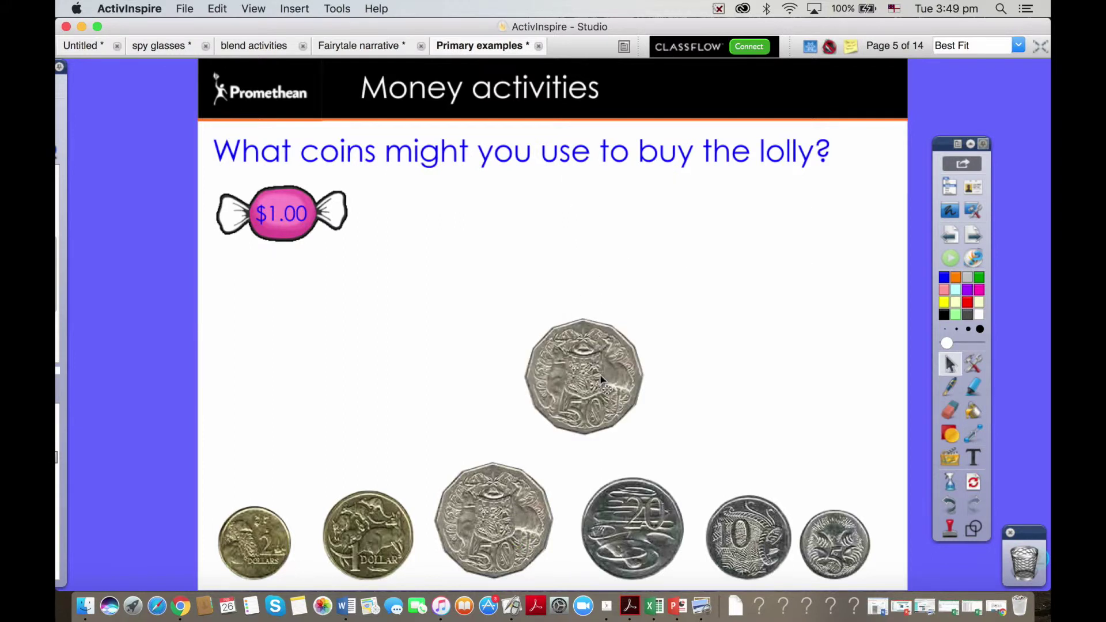
pyautogui.moveTo(503, 469); pyautogui.dragTo(557, 369)
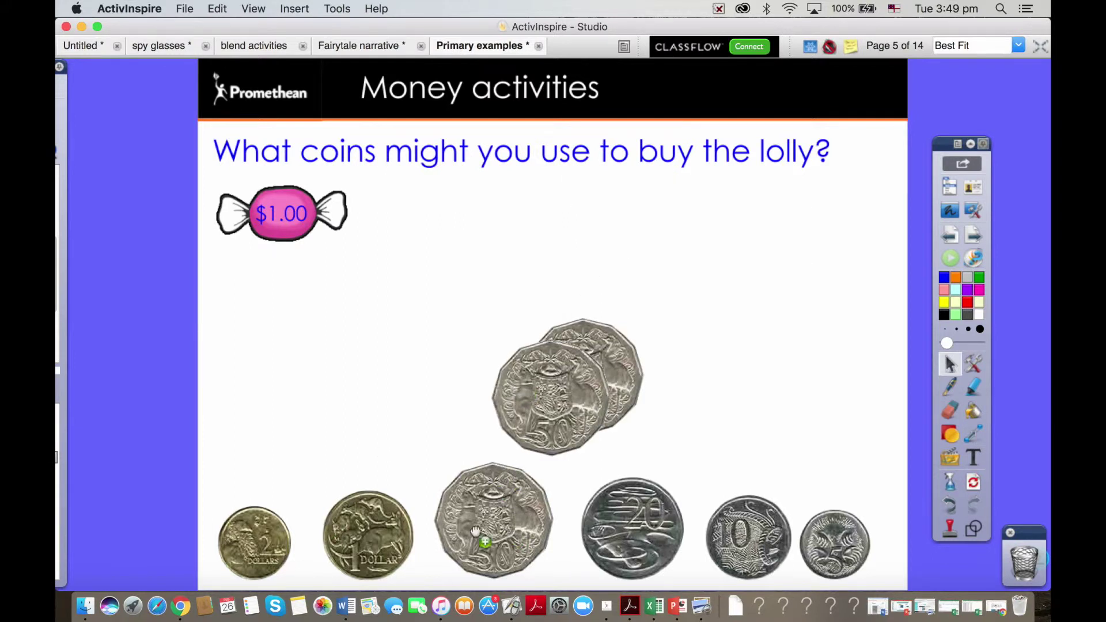
pyautogui.moveTo(671, 542); pyautogui.dragTo(801, 385)
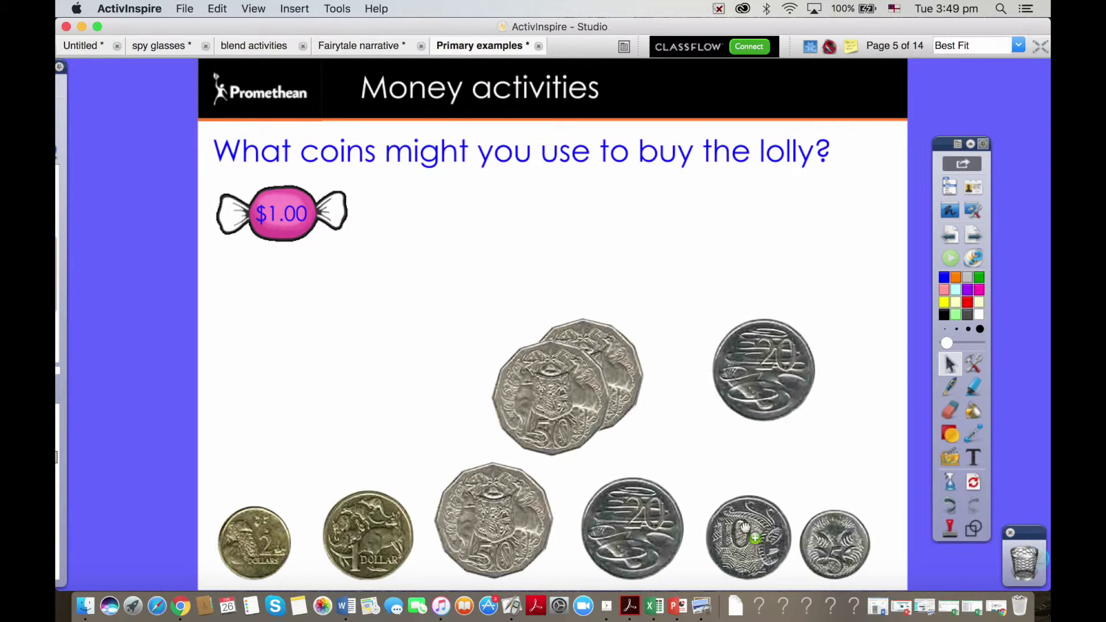
pyautogui.moveTo(745, 527); pyautogui.dragTo(823, 368)
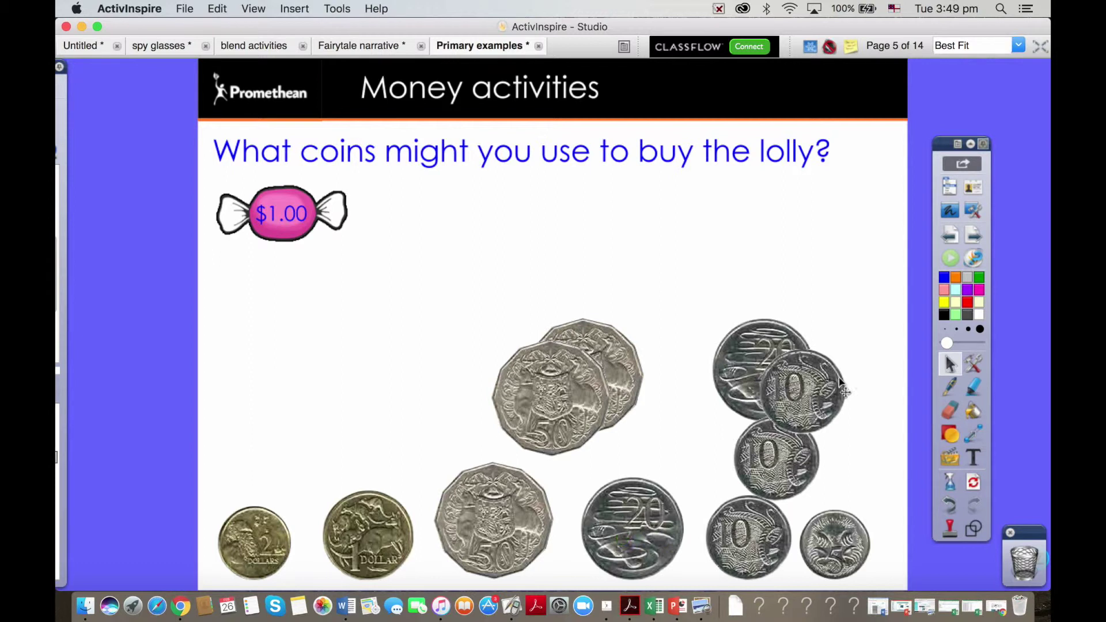
# Handwrite a word below the lolly with Handwriting Recognition and keep 'hello' as the recognised text
pyautogui.click(976, 369)
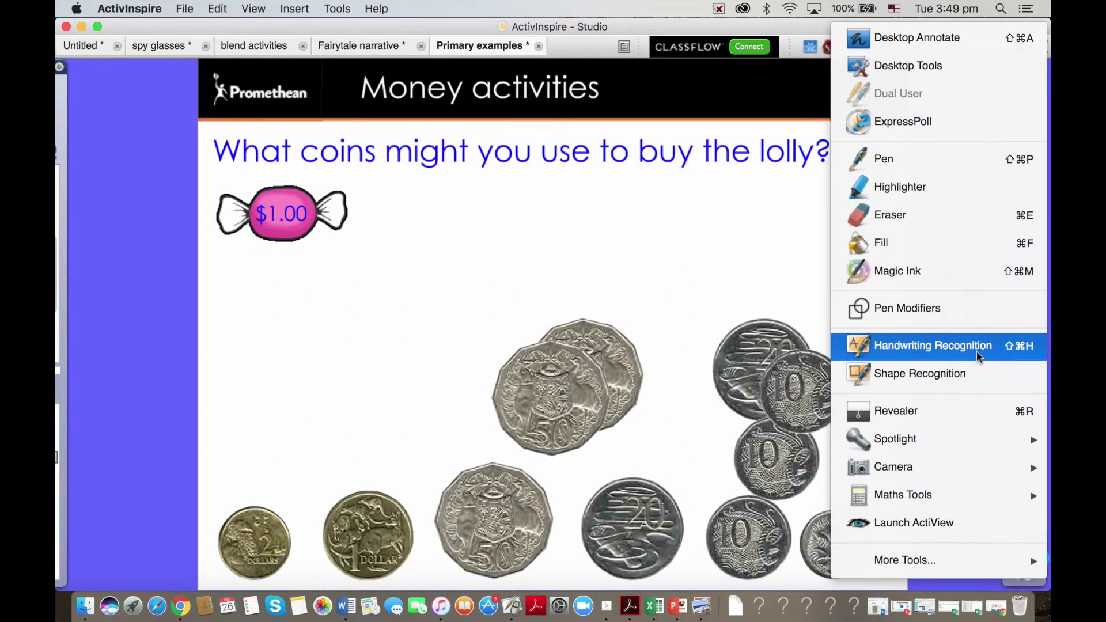
pyautogui.click(978, 357)
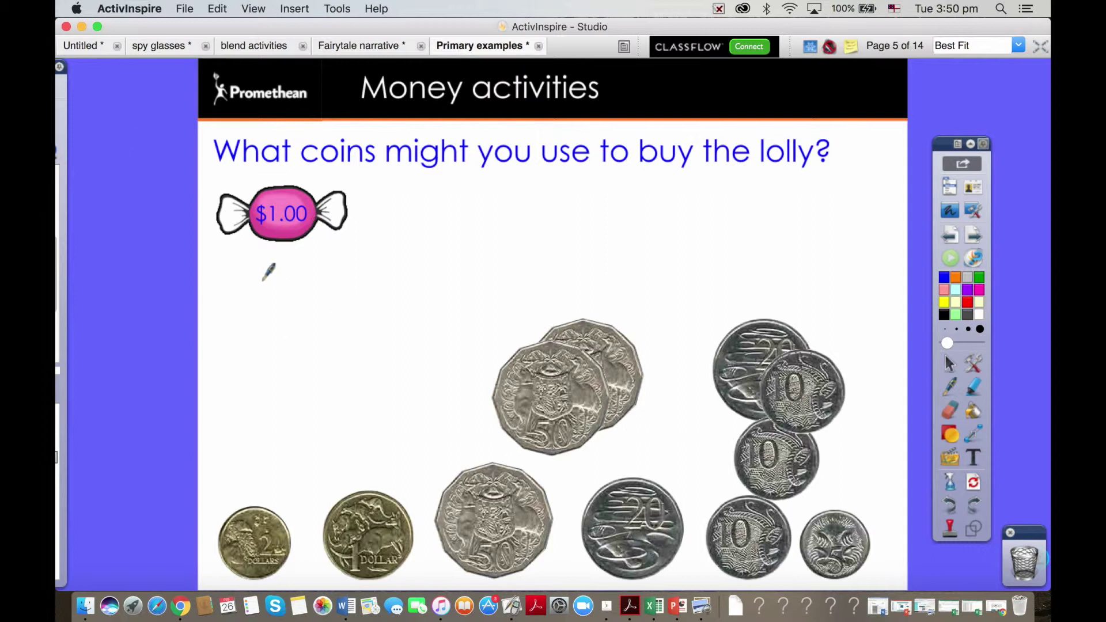
pyautogui.moveTo(261, 275)
pyautogui.mouseDown()
pyautogui.moveTo(257, 340)
pyautogui.moveTo(275, 322)
pyautogui.moveTo(303, 321)
pyautogui.moveTo(321, 338)
pyautogui.moveTo(344, 294)
pyautogui.moveTo(353, 332)
pyautogui.moveTo(365, 286)
pyautogui.moveTo(387, 305)
pyautogui.moveTo(387, 333)
pyautogui.moveTo(389, 302)
pyautogui.moveTo(395, 317)
pyautogui.moveTo(408, 308)
pyautogui.mouseUp()
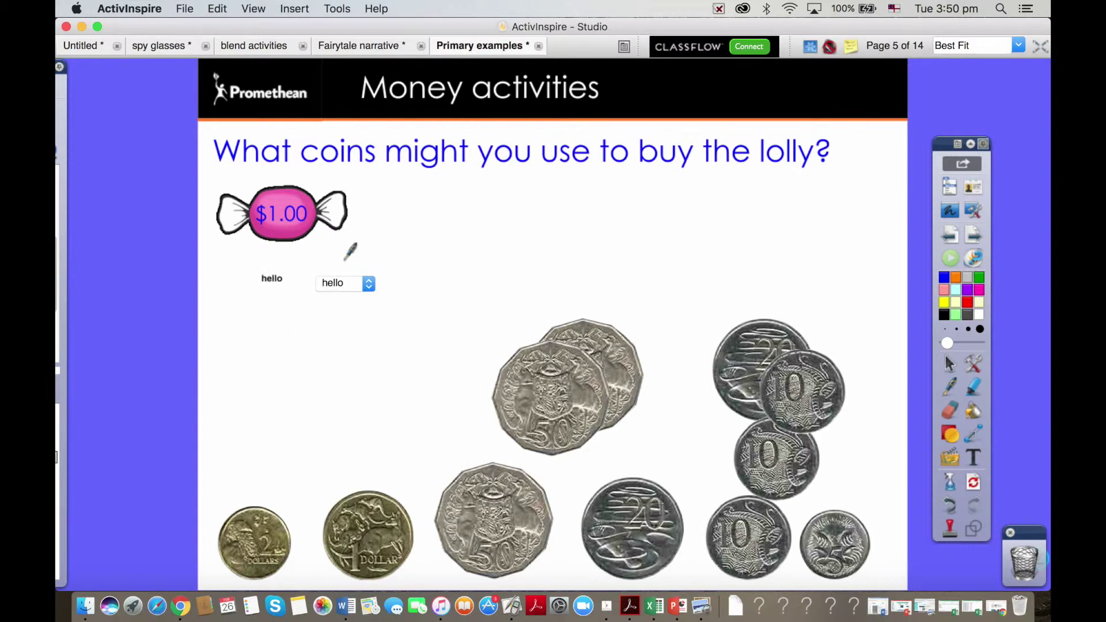
pyautogui.click(369, 284)
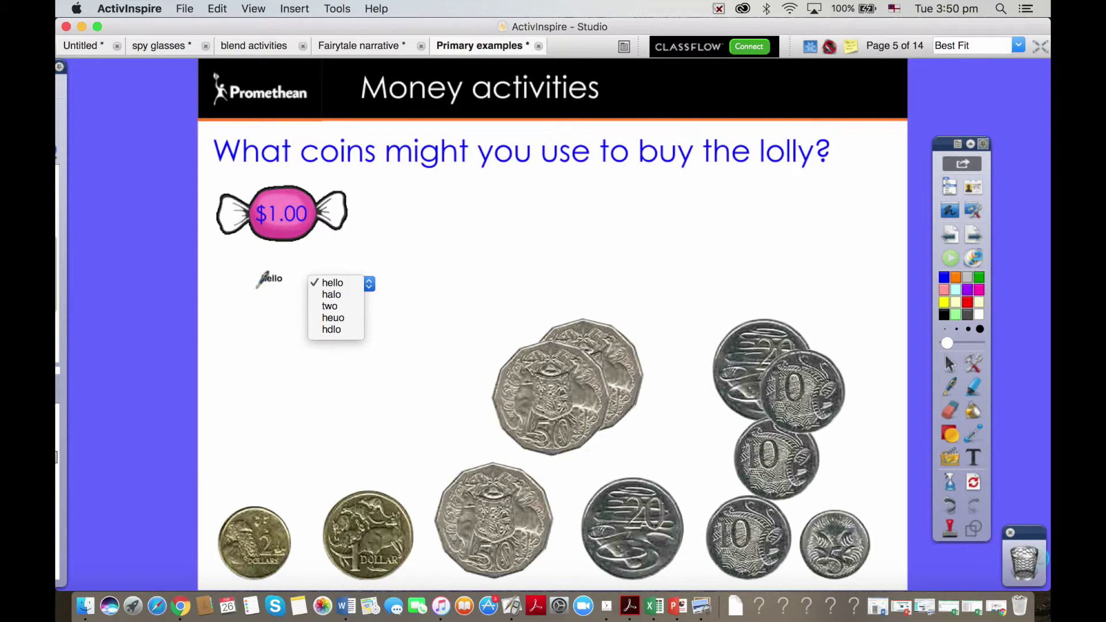
pyautogui.click(974, 458)
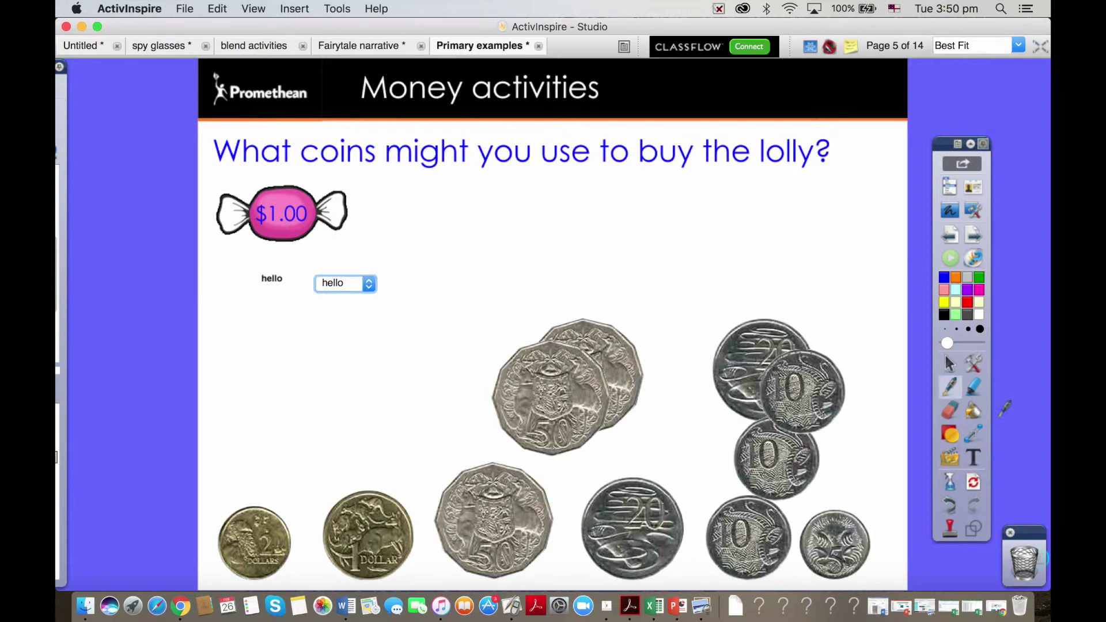
pyautogui.click(975, 458)
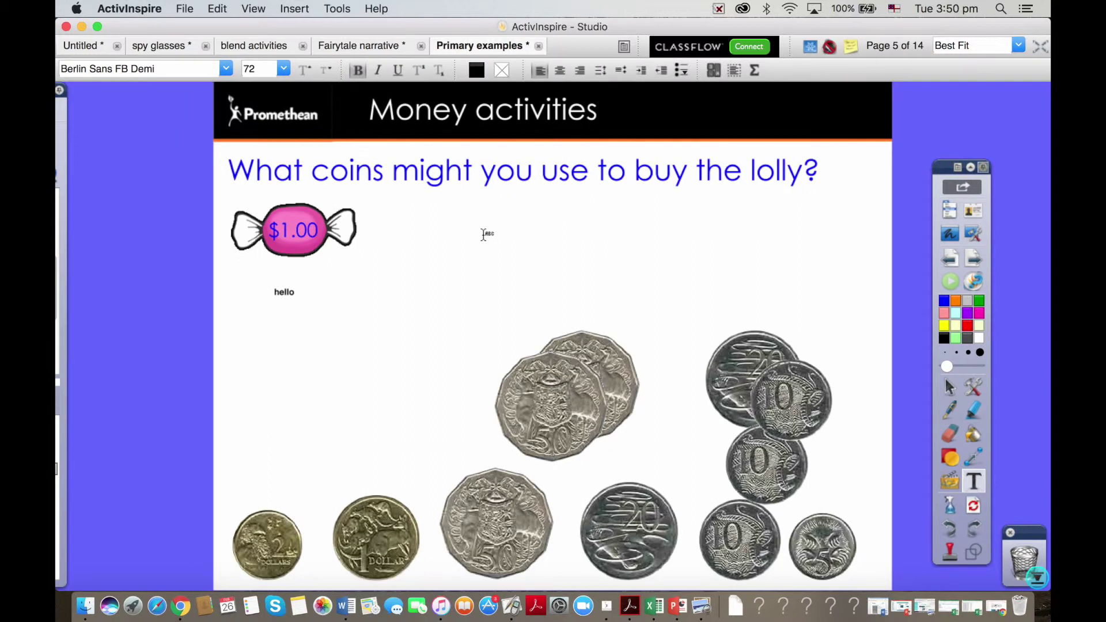
# Add purple text 'kjhh' above the coins
pyautogui.click(477, 234)
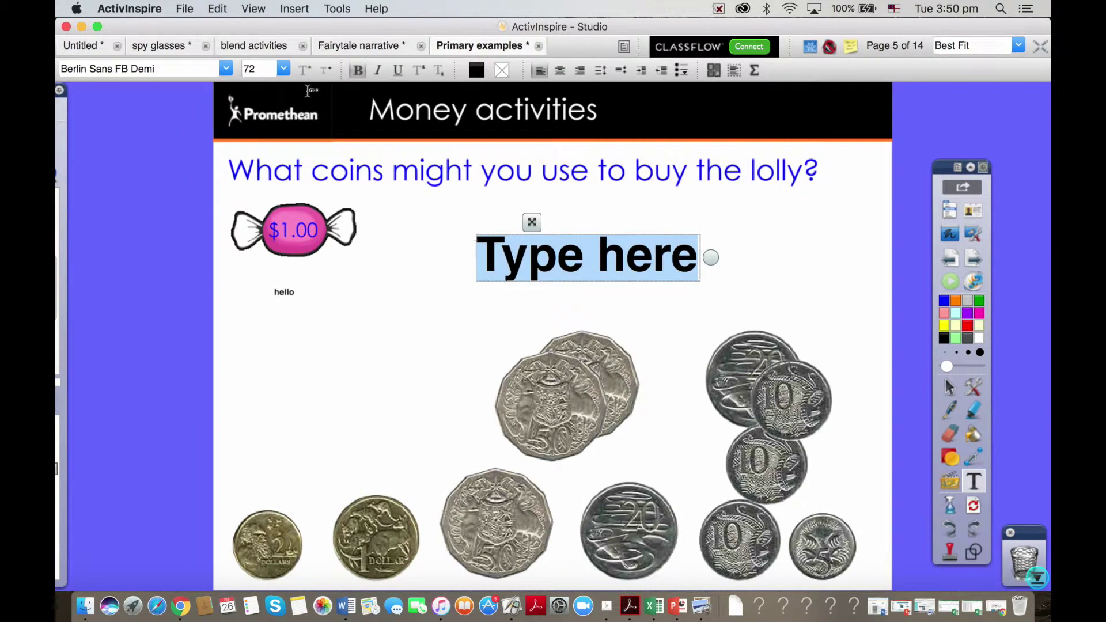
pyautogui.click(475, 71)
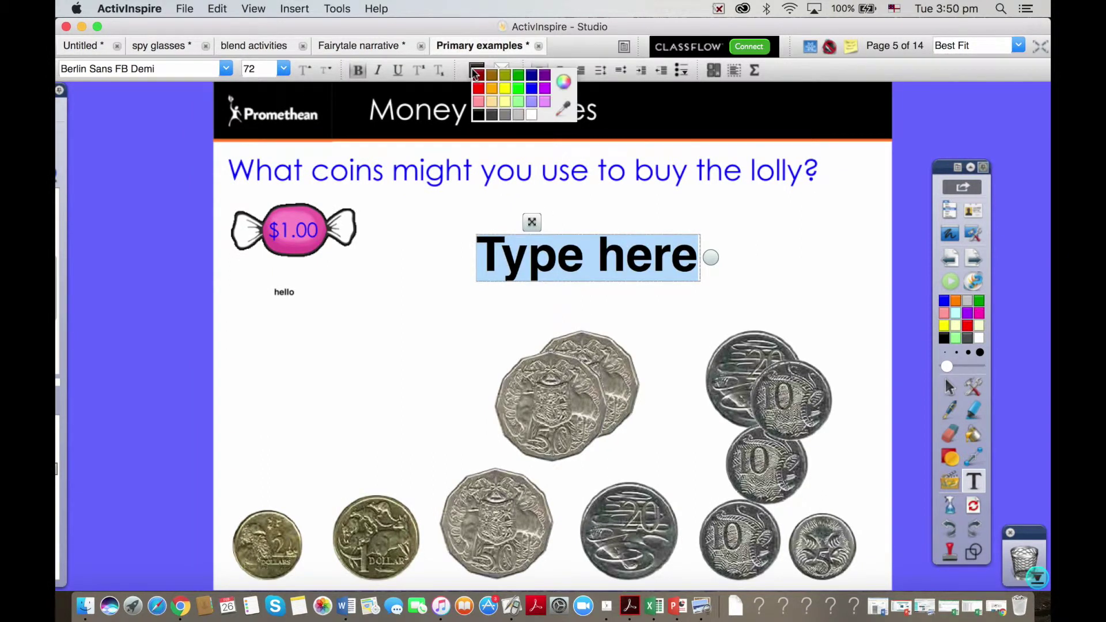
pyautogui.click(545, 88)
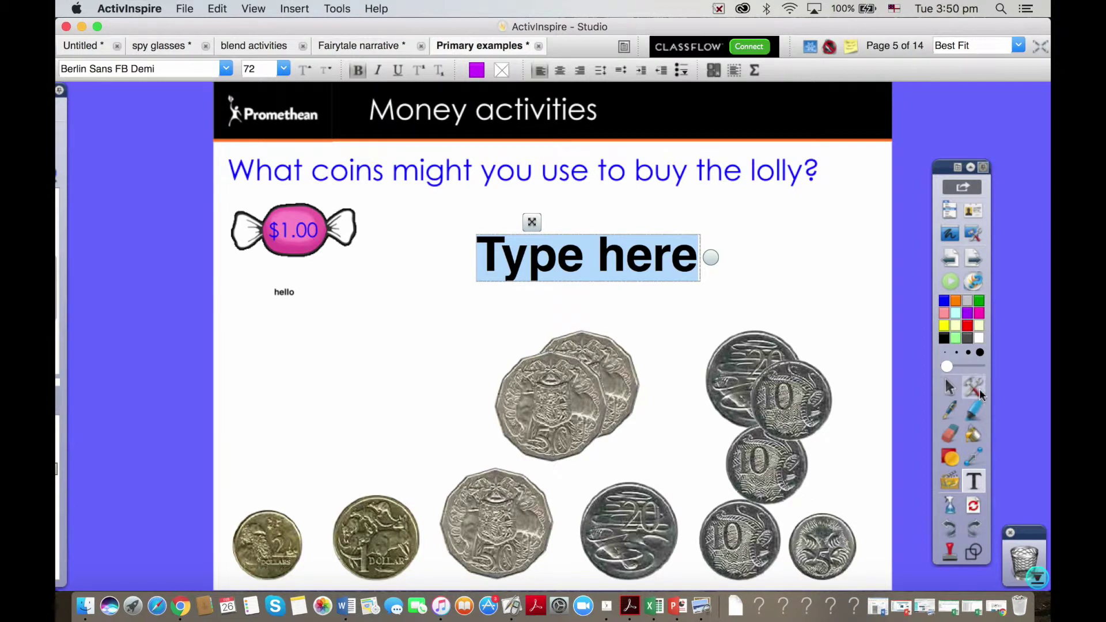
pyautogui.write('kjhh')
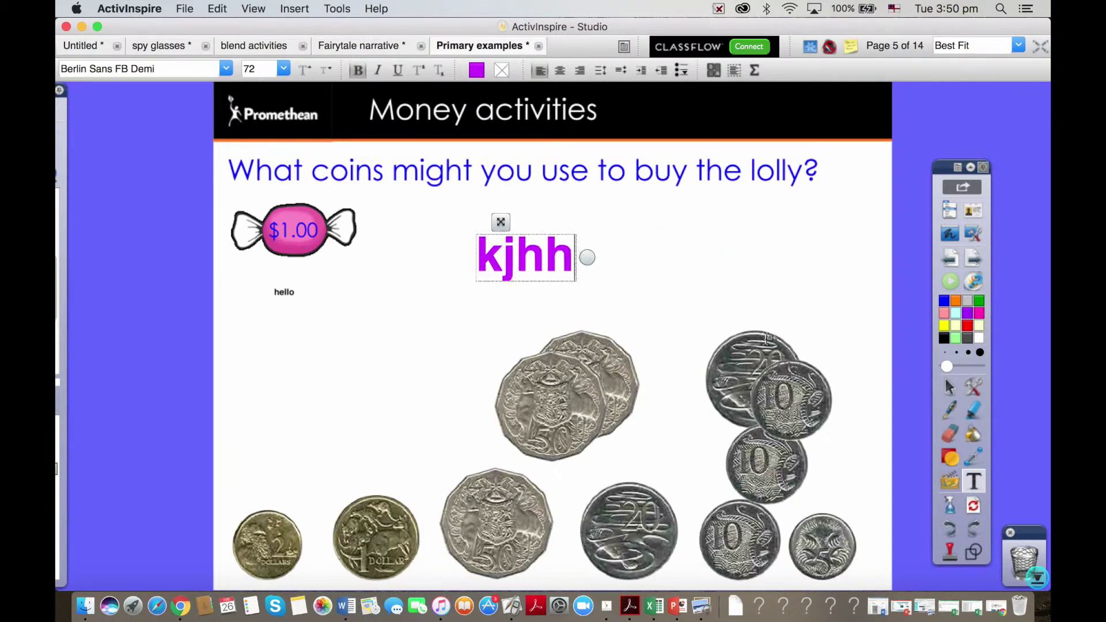
# Handwrite a word on the left and correct its recognition from 'hero' to 'hello'
pyautogui.click(977, 392)
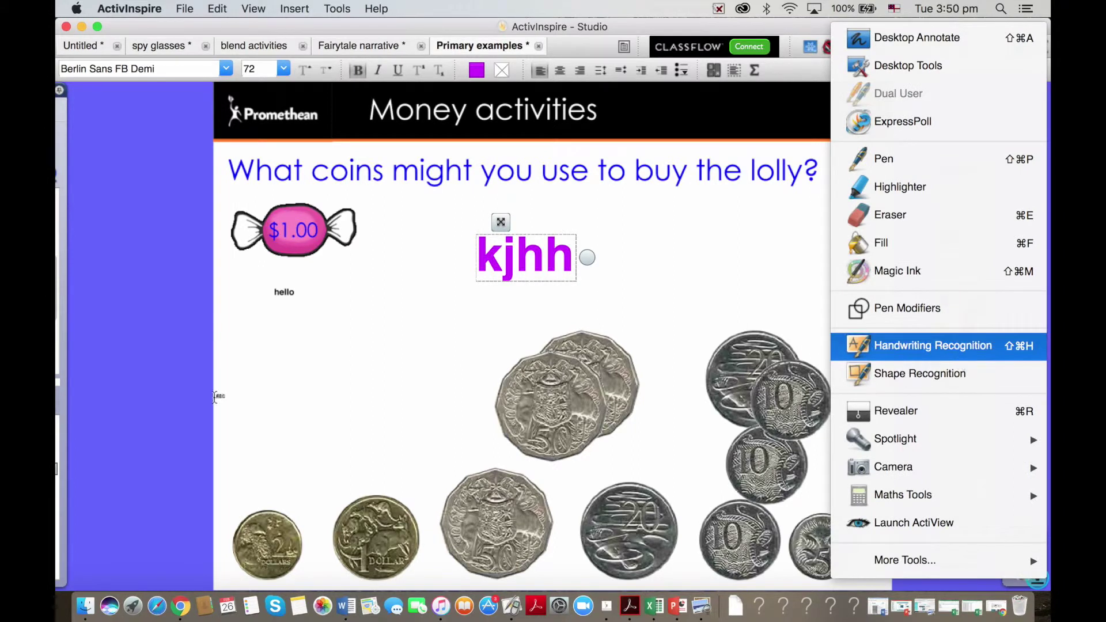
pyautogui.click(288, 334)
pyautogui.click(289, 338)
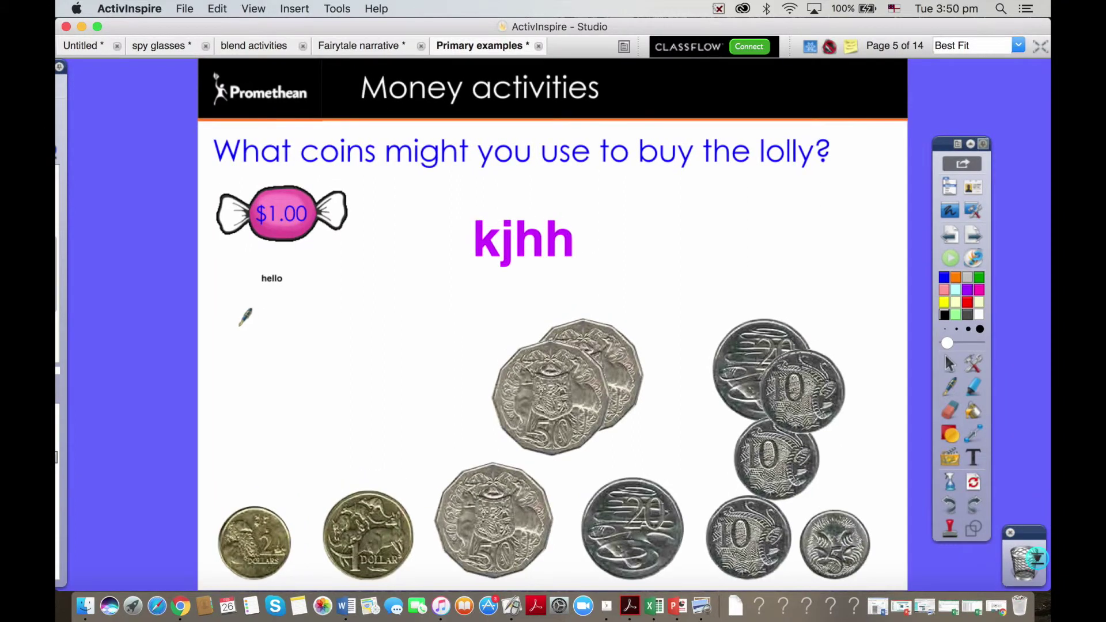
pyautogui.moveTo(238, 325)
pyautogui.mouseDown()
pyautogui.moveTo(239, 397)
pyautogui.moveTo(263, 395)
pyautogui.moveTo(288, 368)
pyautogui.moveTo(311, 392)
pyautogui.moveTo(384, 378)
pyautogui.moveTo(361, 369)
pyautogui.moveTo(398, 361)
pyautogui.mouseUp()
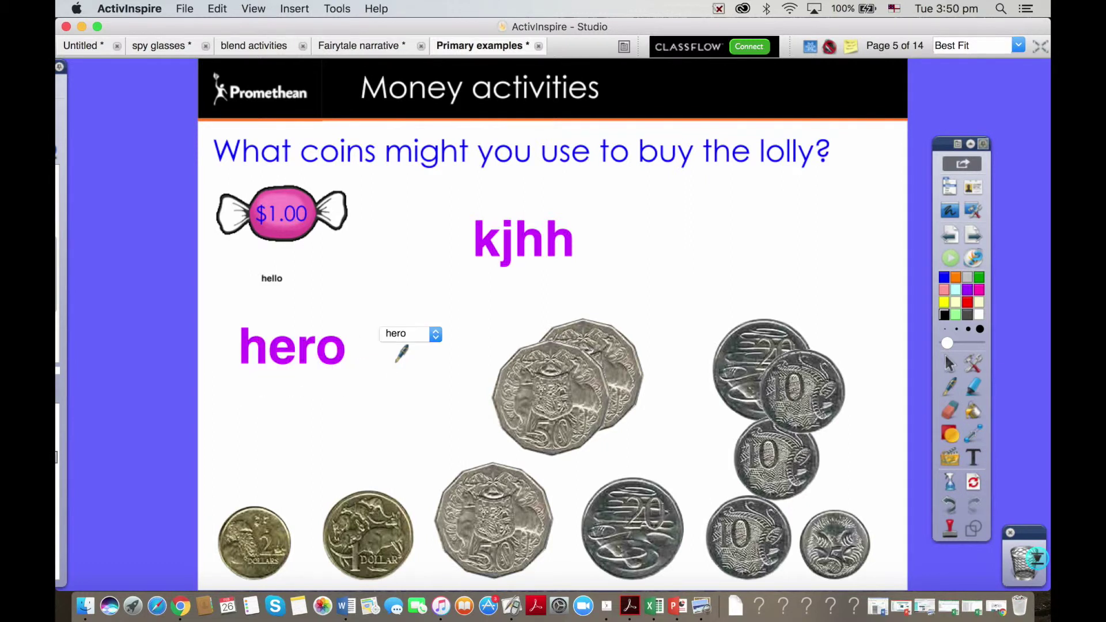
pyautogui.click(437, 334)
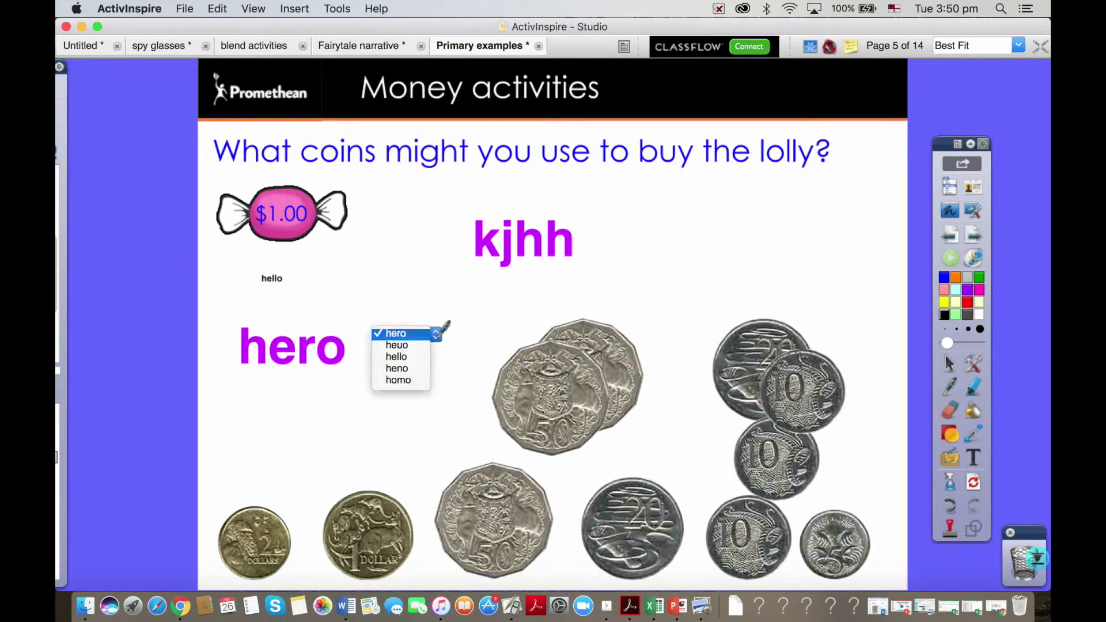
pyautogui.click(425, 357)
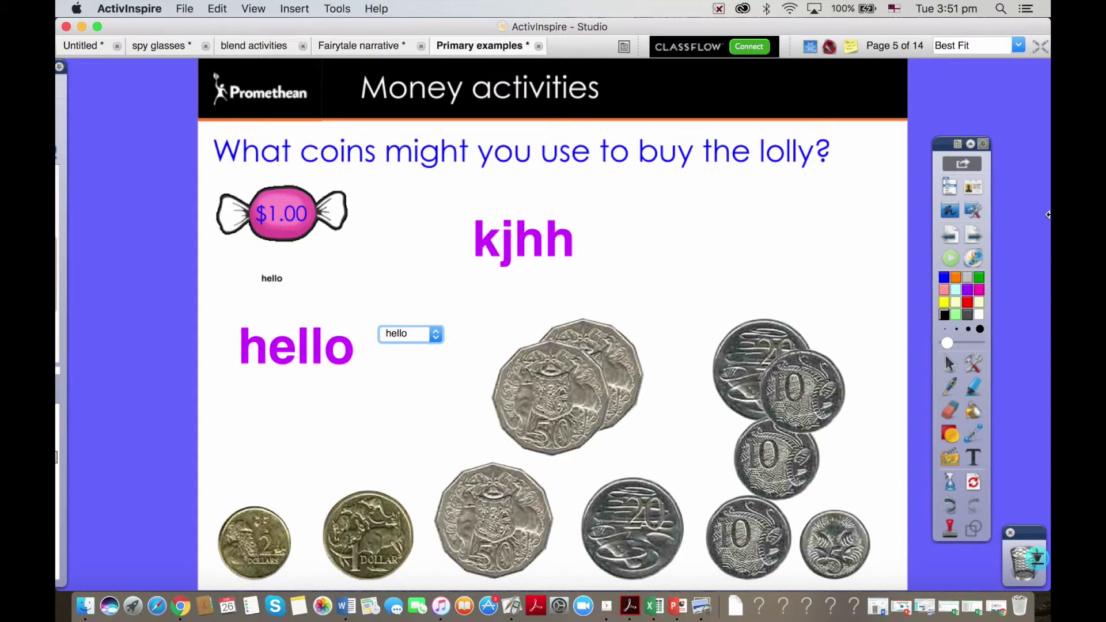
pyautogui.click(956, 186)
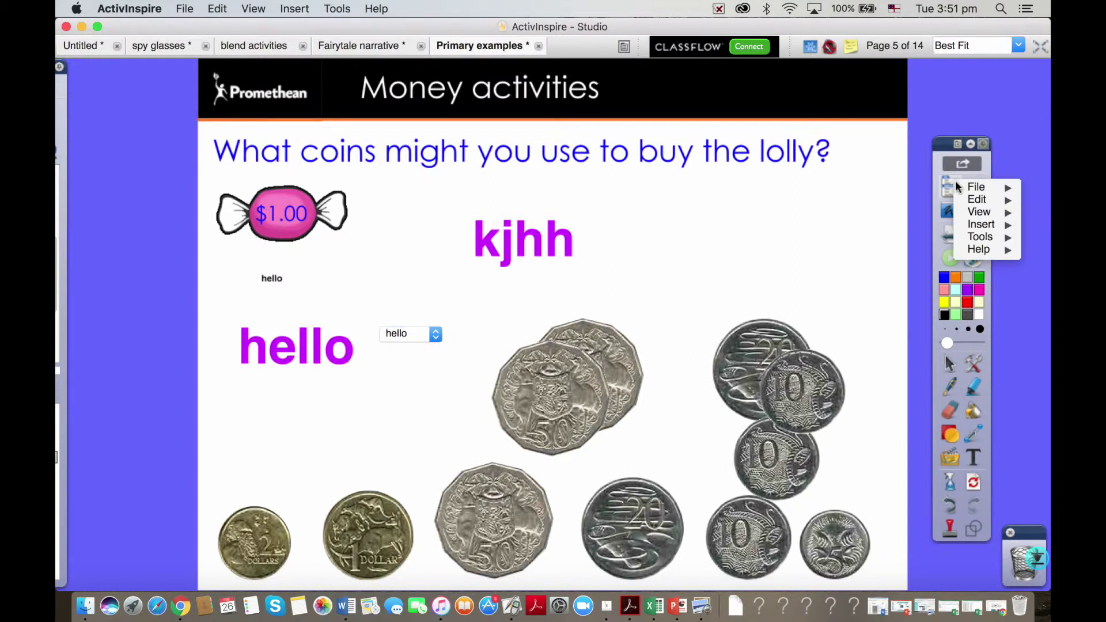
# Dismiss the menu, turn the page, and return to the Untitled flipchart in select mode
pyautogui.moveTo(957, 186)
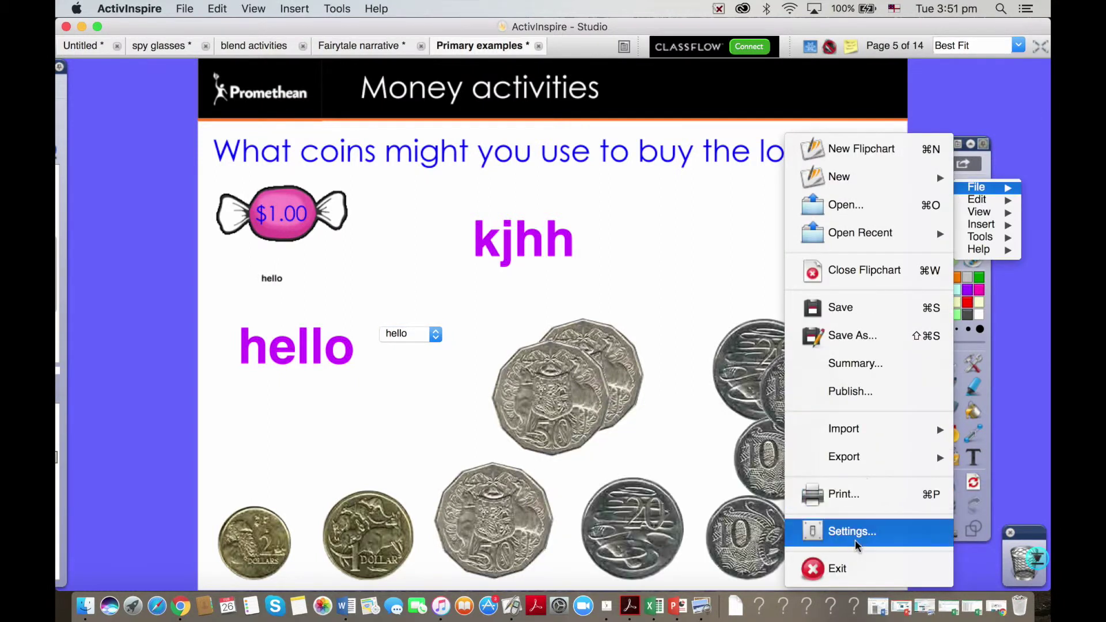
pyautogui.click(648, 256)
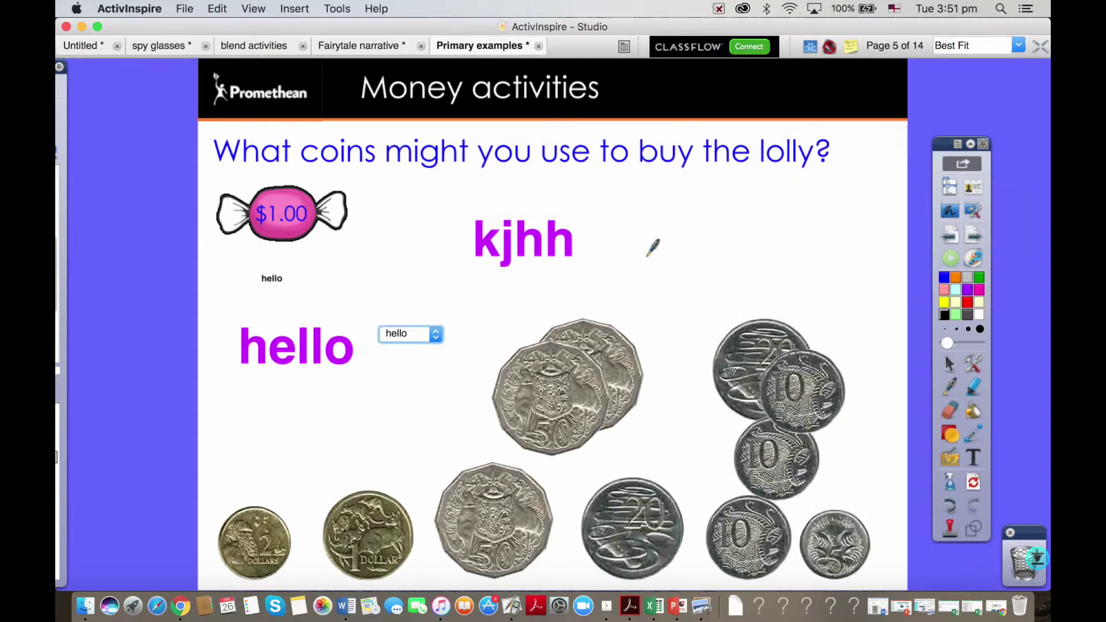
pyautogui.click(977, 237)
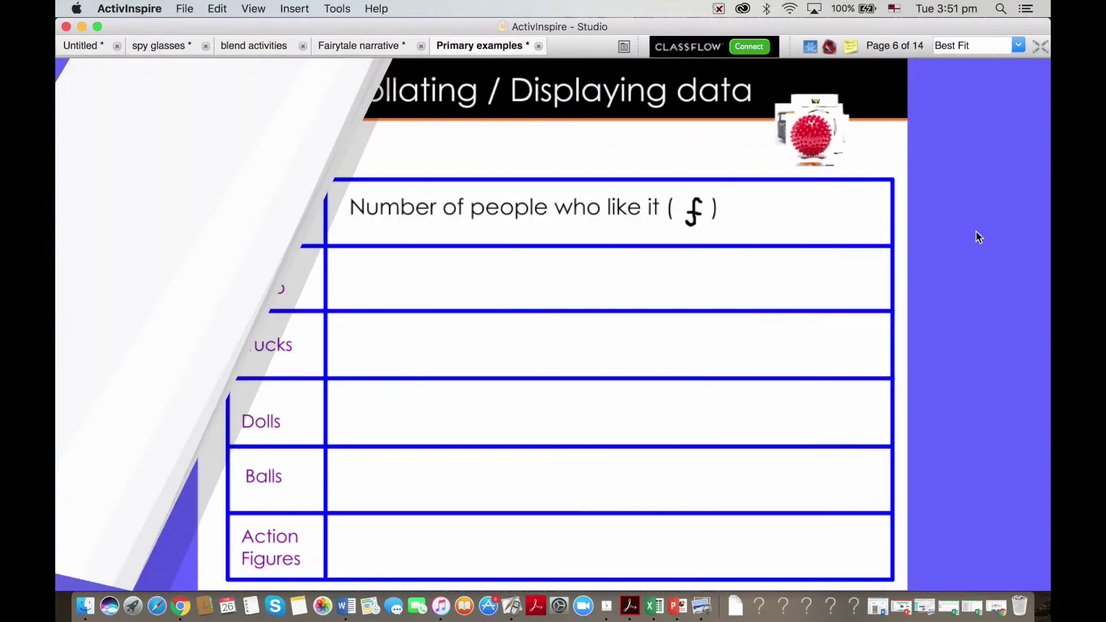
pyautogui.click(85, 47)
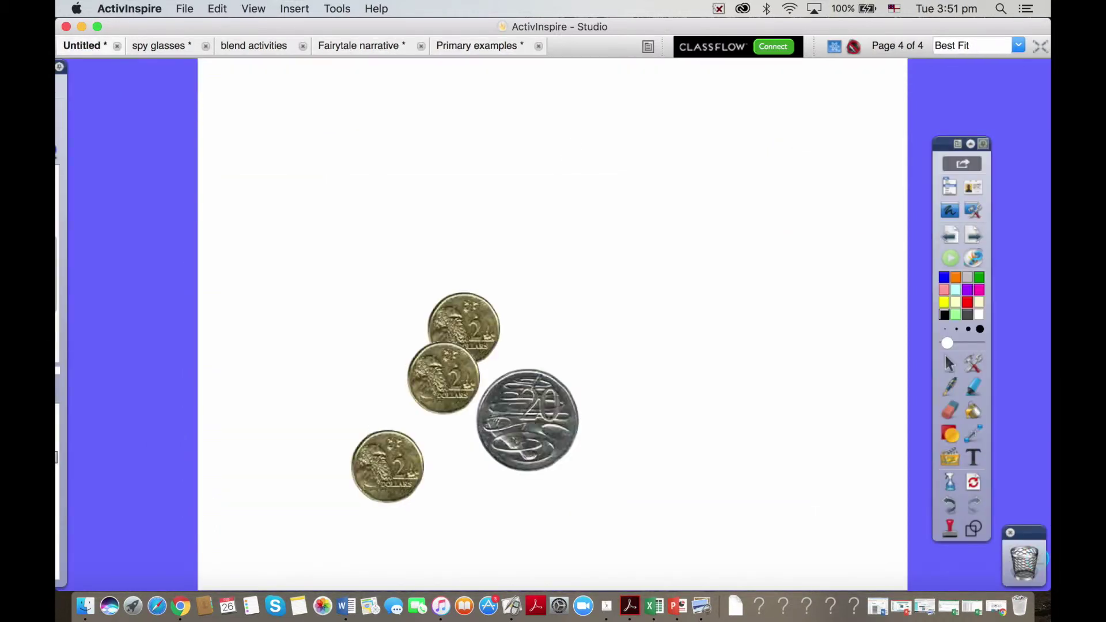
pyautogui.click(949, 364)
# Import Nouns+and+Verbs.notebook from Downloads as a SMART Notebook file
pyautogui.click(948, 187)
pyautogui.moveTo(970, 196)
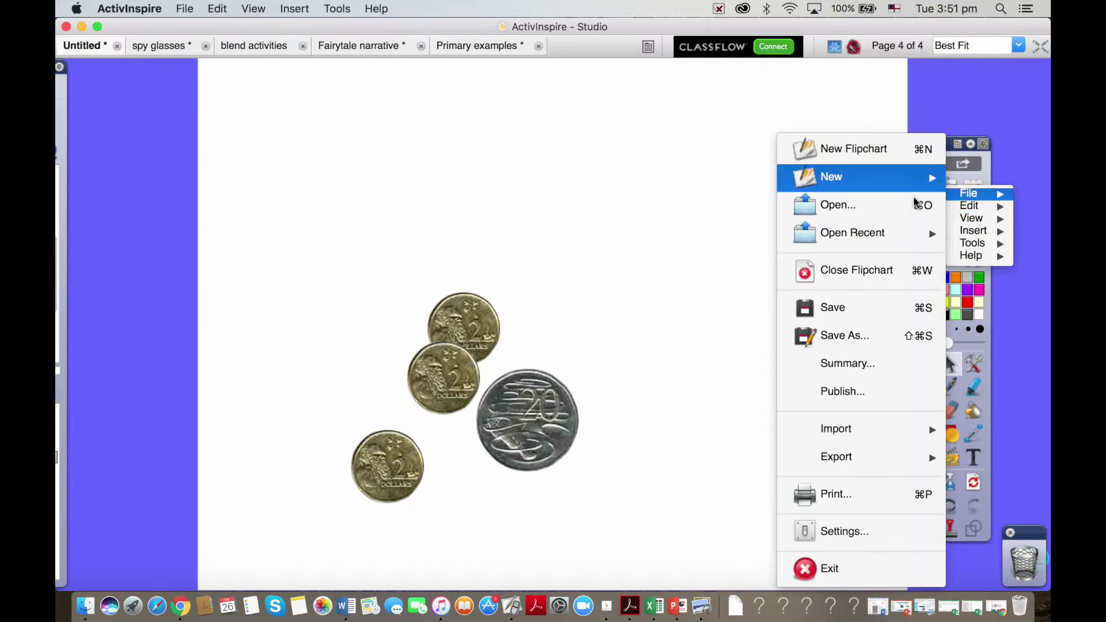
pyautogui.moveTo(880, 431)
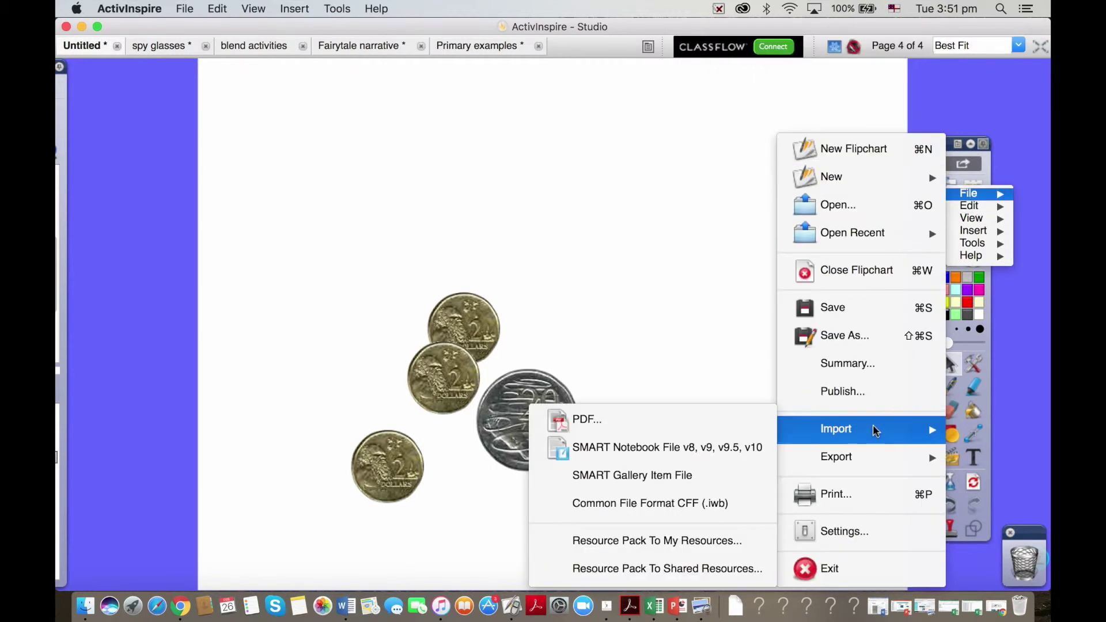
pyautogui.click(727, 448)
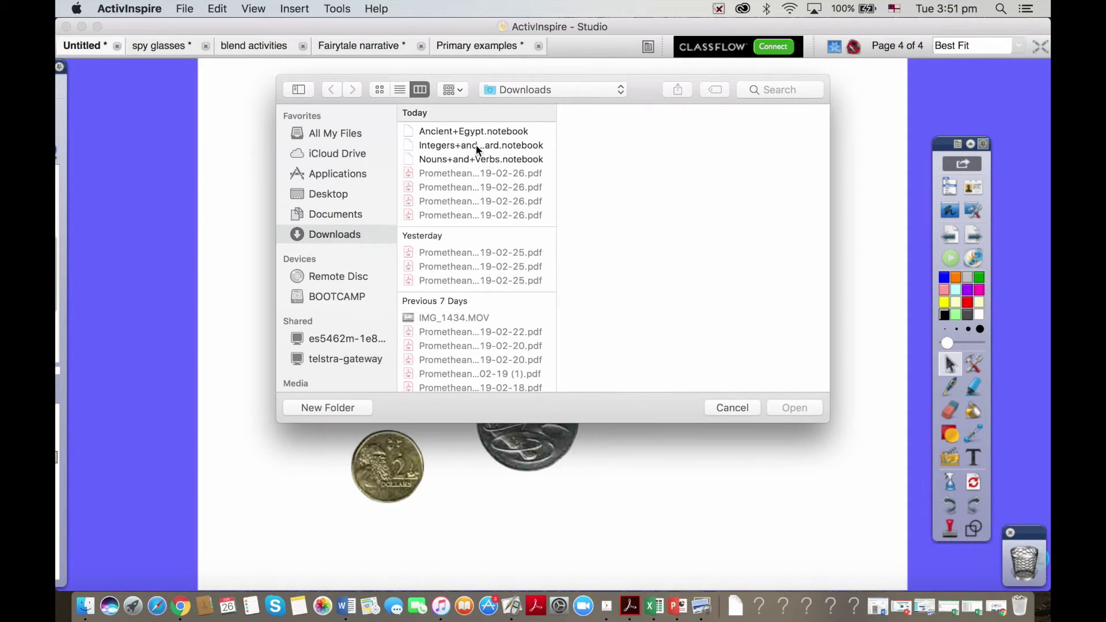
pyautogui.click(475, 158)
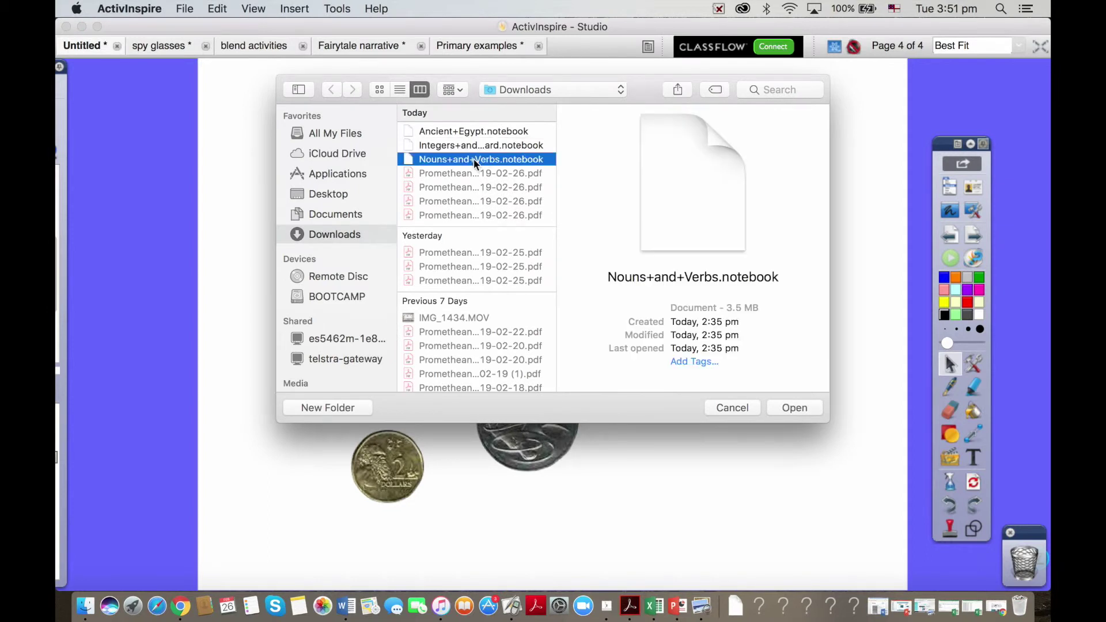
pyautogui.click(796, 408)
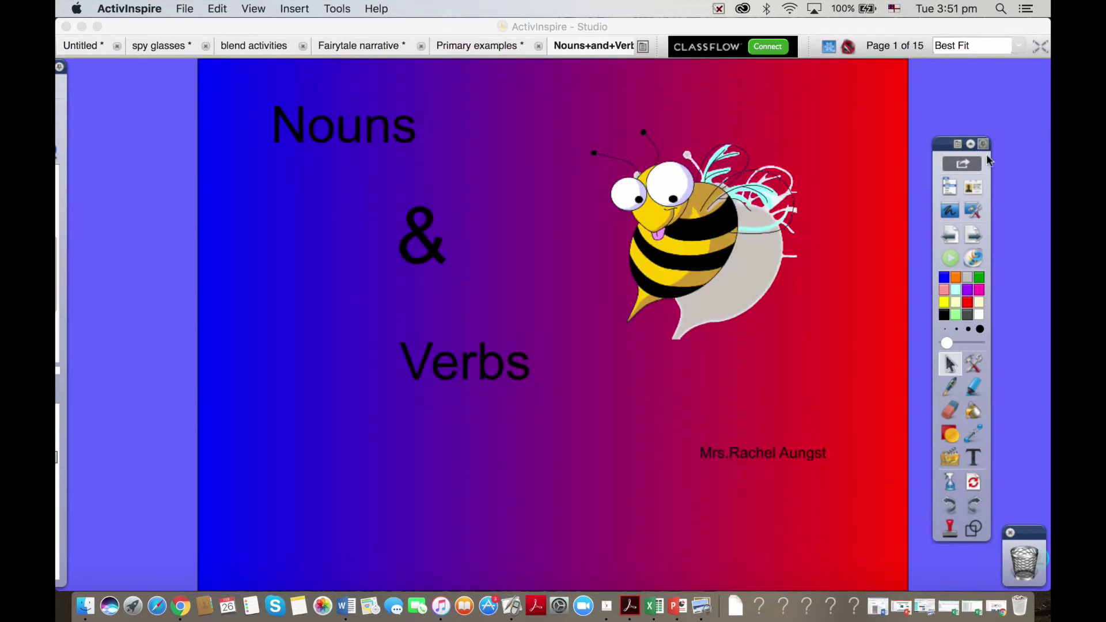
# Go to page 2, trial-rename the 'Nouns' title to 'Verbs', then undo to keep 'Nouns'
pyautogui.click(975, 237)
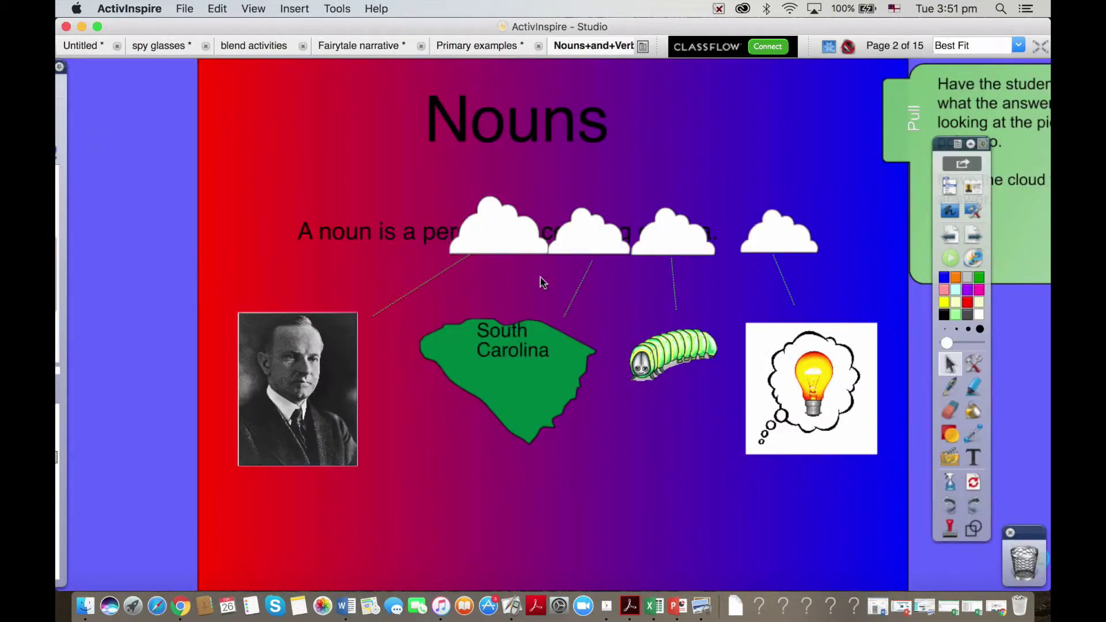
pyautogui.moveTo(514, 239)
pyautogui.mouseDown()
pyautogui.moveTo(455, 406)
pyautogui.moveTo(509, 182)
pyautogui.moveTo(512, 236)
pyautogui.mouseUp()
pyautogui.doubleClick(507, 132)
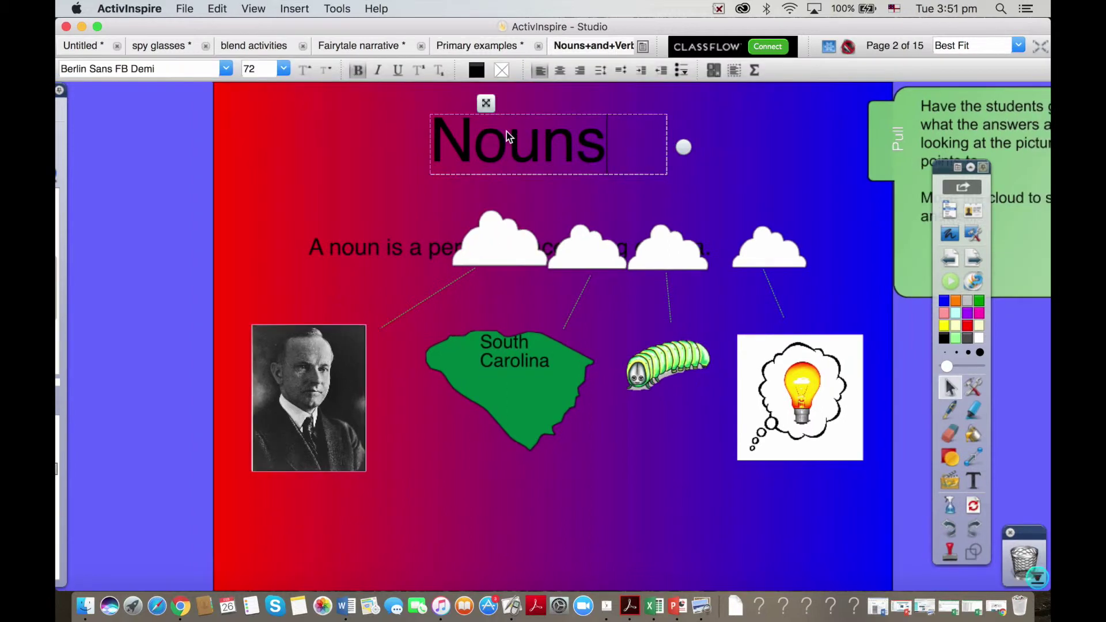
pyautogui.doubleClick(507, 132)
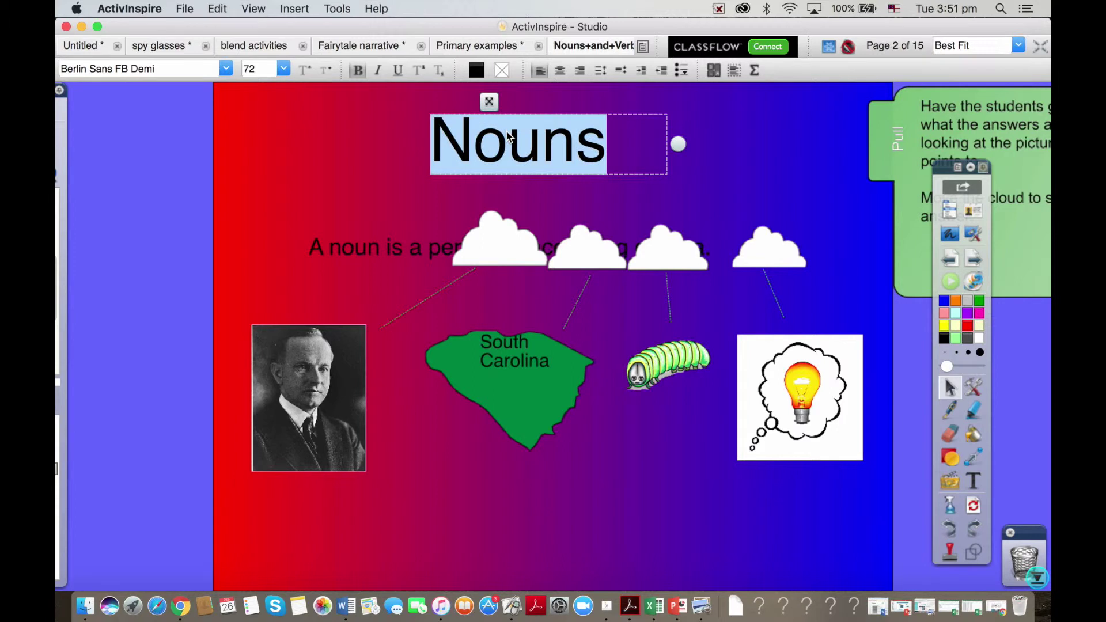
pyautogui.write('Verbs')
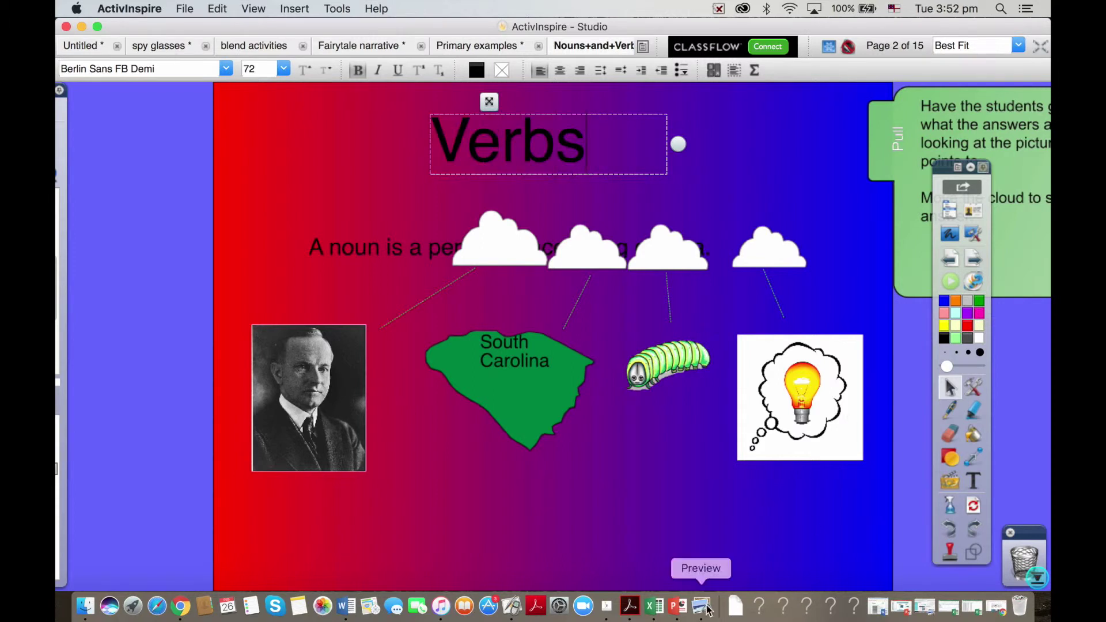
pyautogui.click(829, 536)
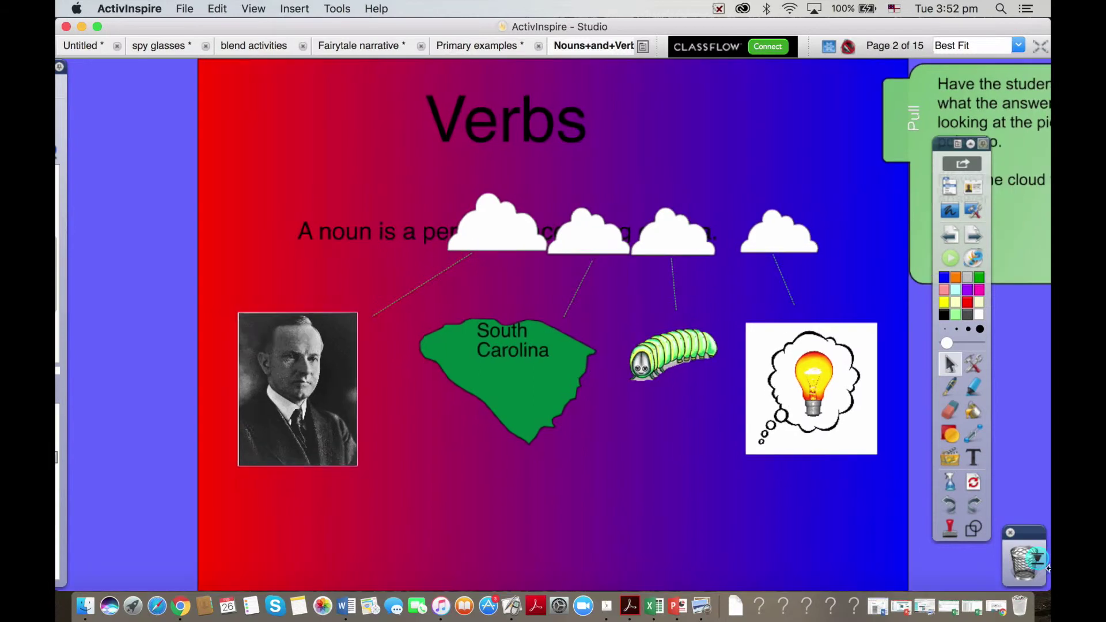
pyautogui.click(949, 508)
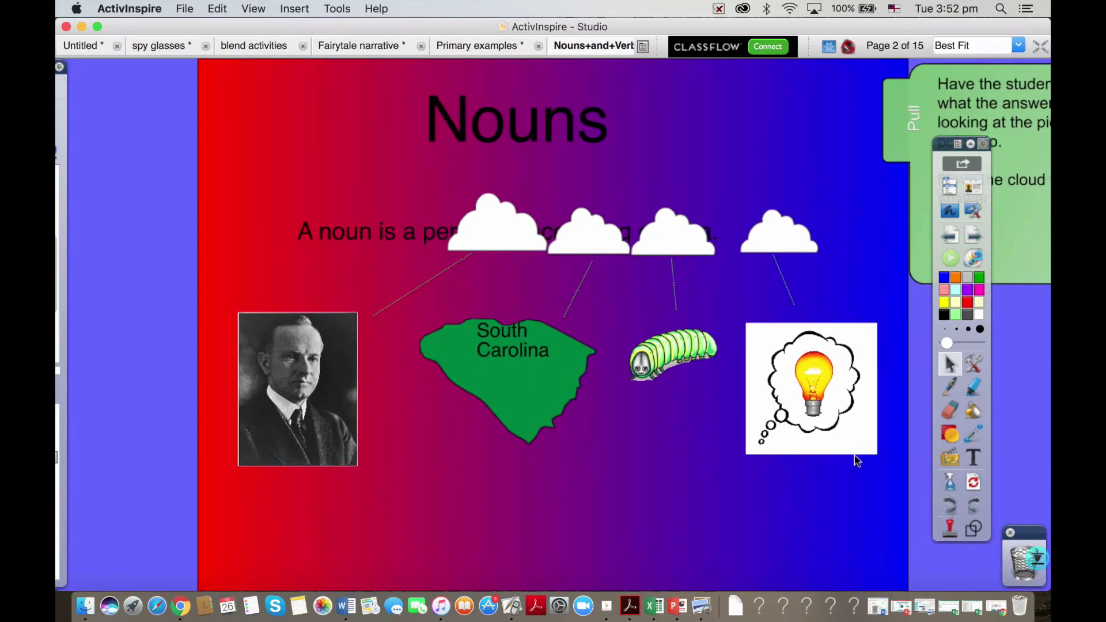
# Set the noun definition sentence to Locked, then drag the first cloud left over its words
pyautogui.click(377, 239)
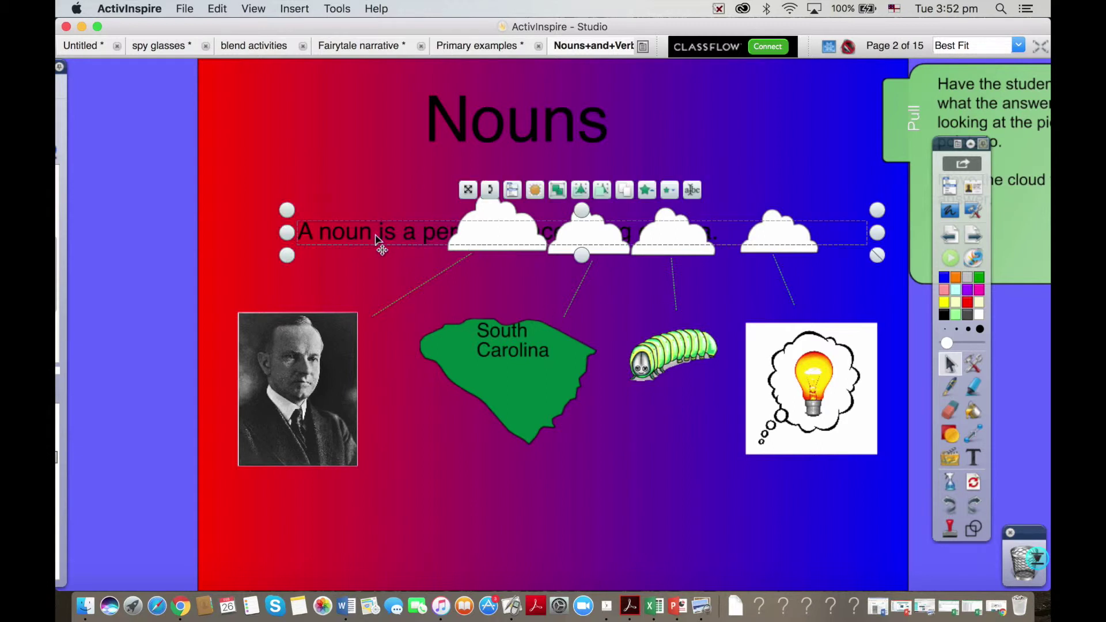
pyautogui.click(513, 191)
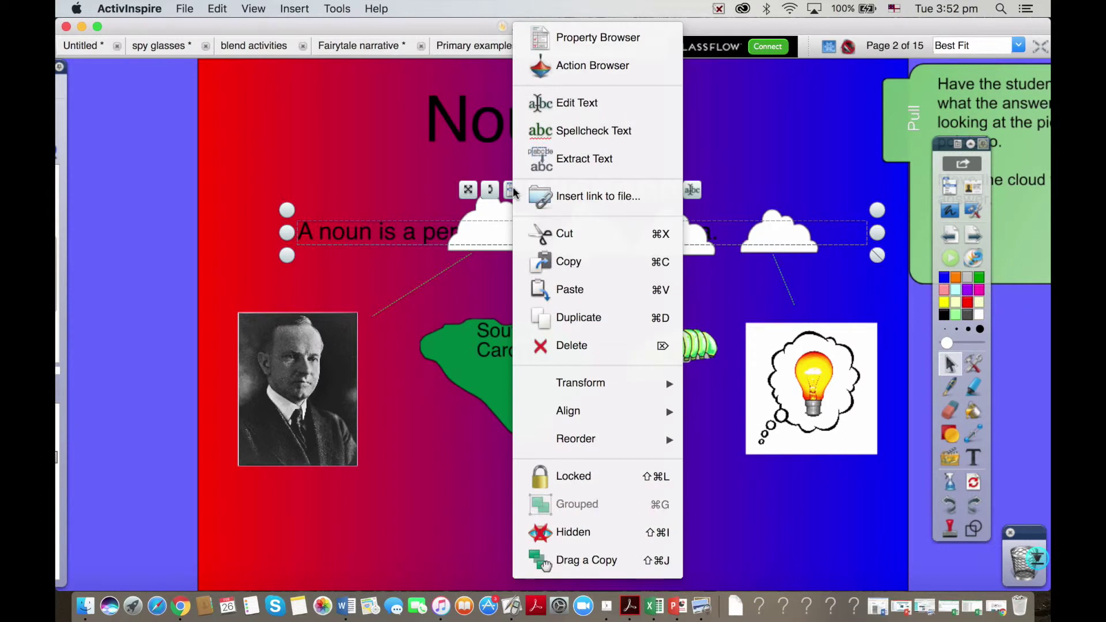
pyautogui.moveTo(573, 445)
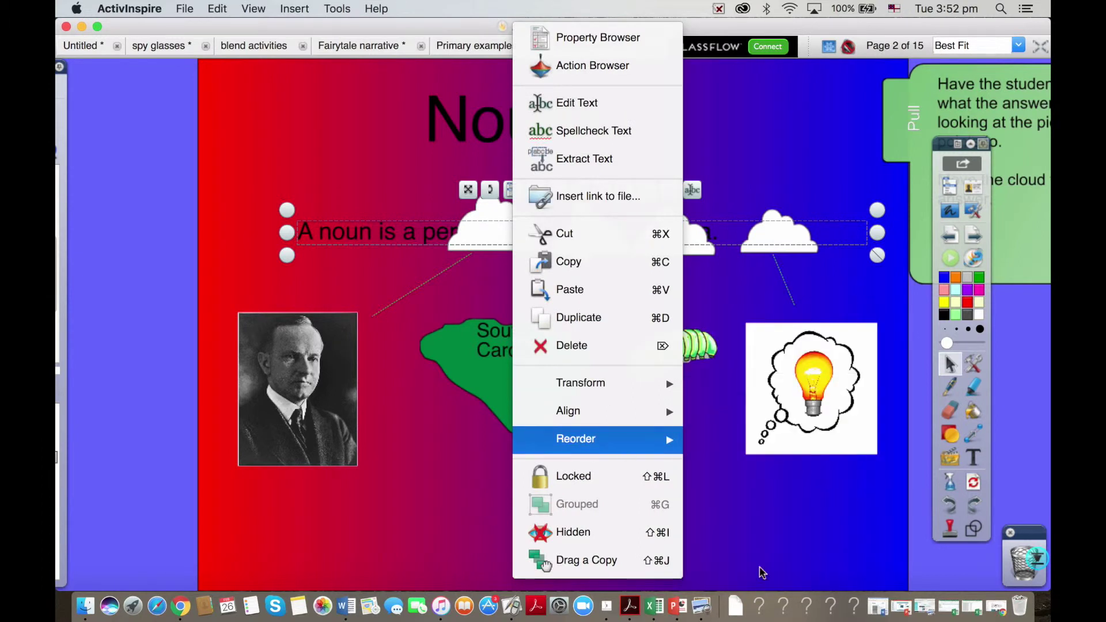
pyautogui.click(763, 572)
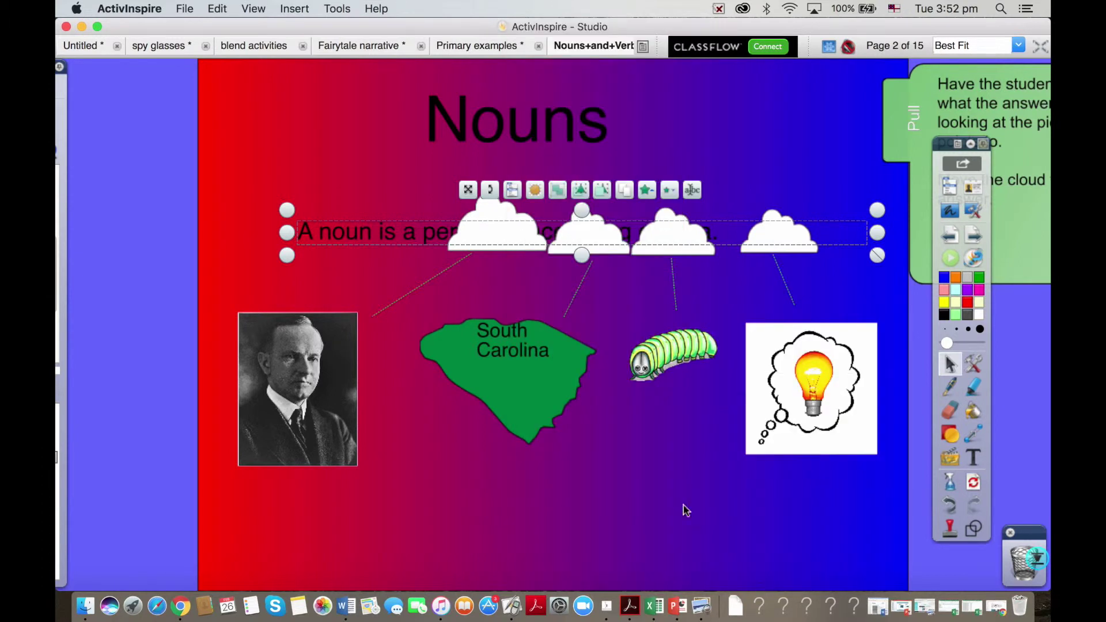
pyautogui.click(514, 192)
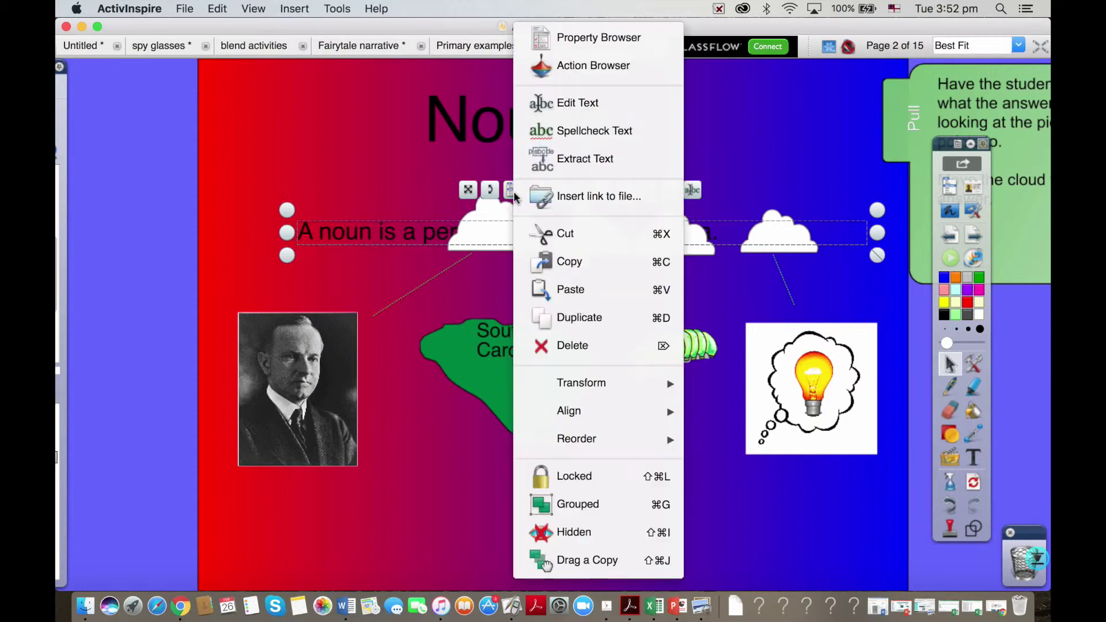
pyautogui.click(573, 476)
pyautogui.click(440, 163)
pyautogui.moveTo(507, 215); pyautogui.dragTo(476, 221)
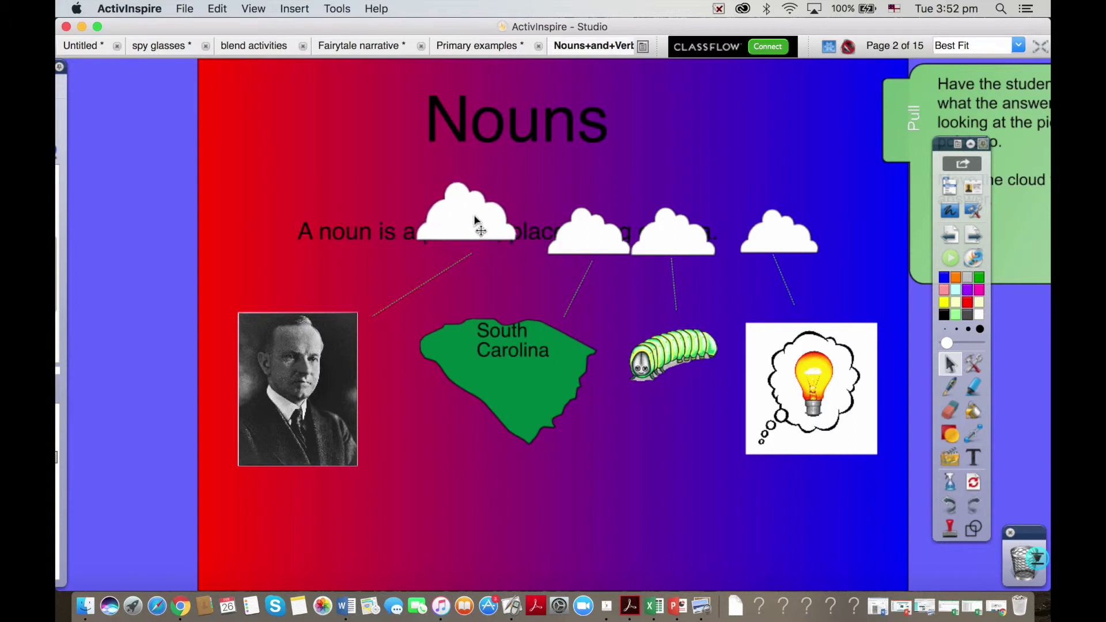
# Enlarge the first and second clouds and shift the third cloud right over the fourth
pyautogui.moveTo(526, 247); pyautogui.dragTo(559, 259)
pyautogui.click(591, 249)
pyautogui.moveTo(686, 242); pyautogui.dragTo(752, 250)
pyautogui.click(583, 248)
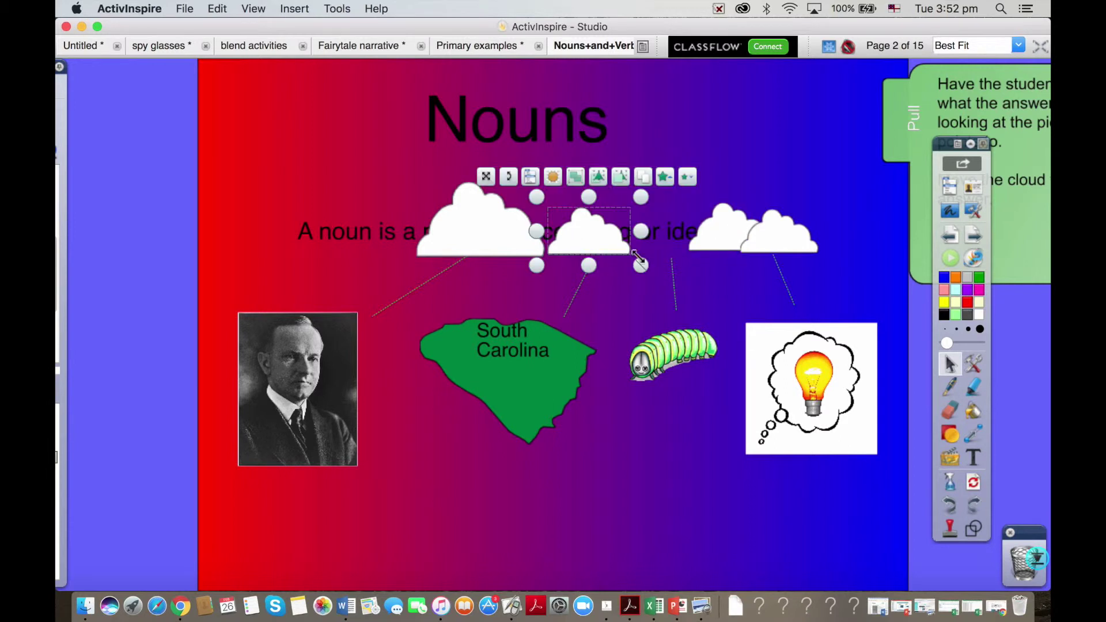
pyautogui.moveTo(639, 263); pyautogui.dragTo(637, 228)
# Move the first two clouds to the top layer
pyautogui.click(385, 196)
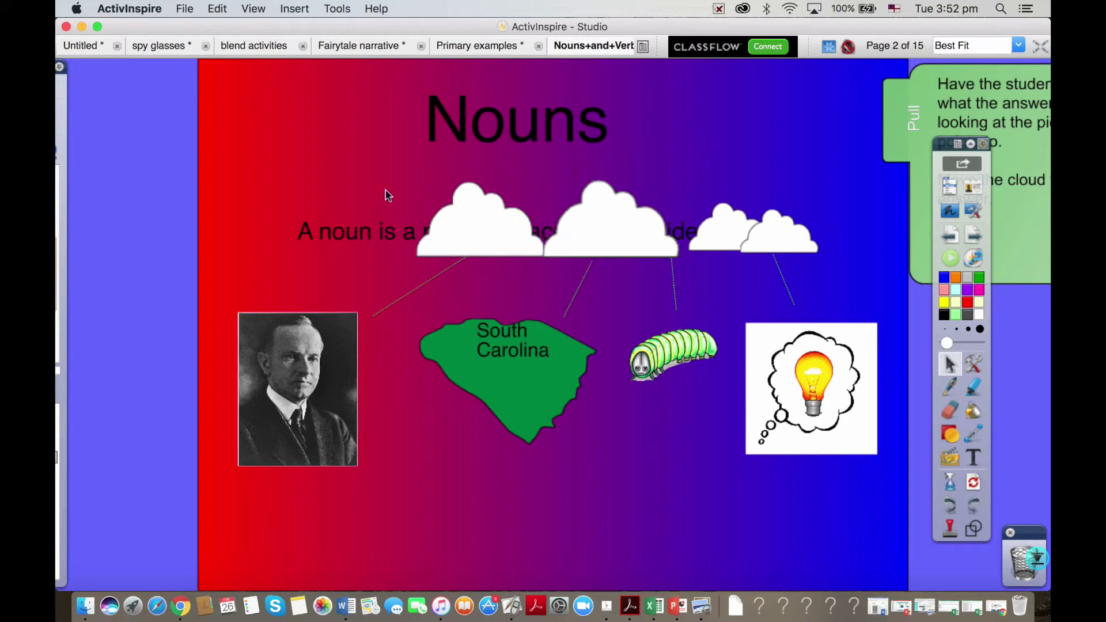
pyautogui.moveTo(386, 195); pyautogui.dragTo(617, 247)
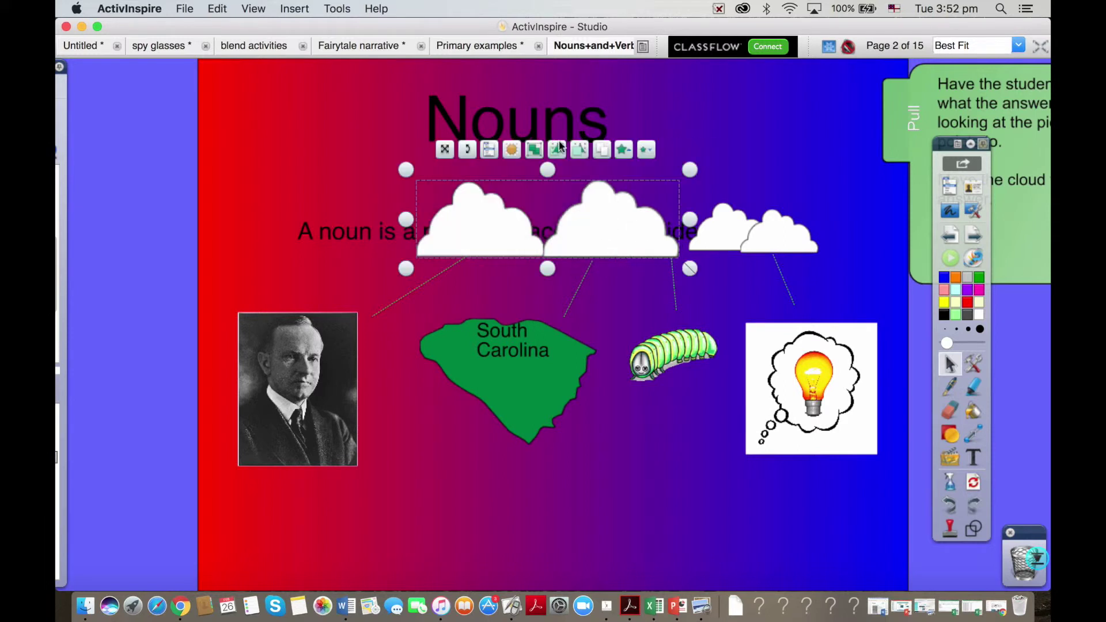
pyautogui.click(490, 149)
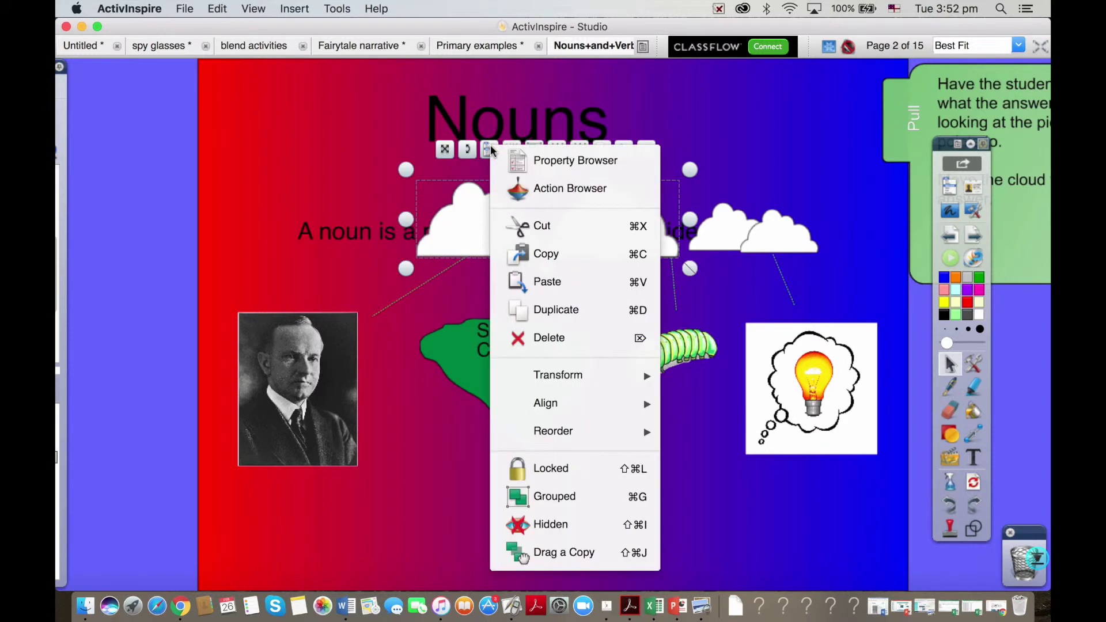
pyautogui.moveTo(562, 434)
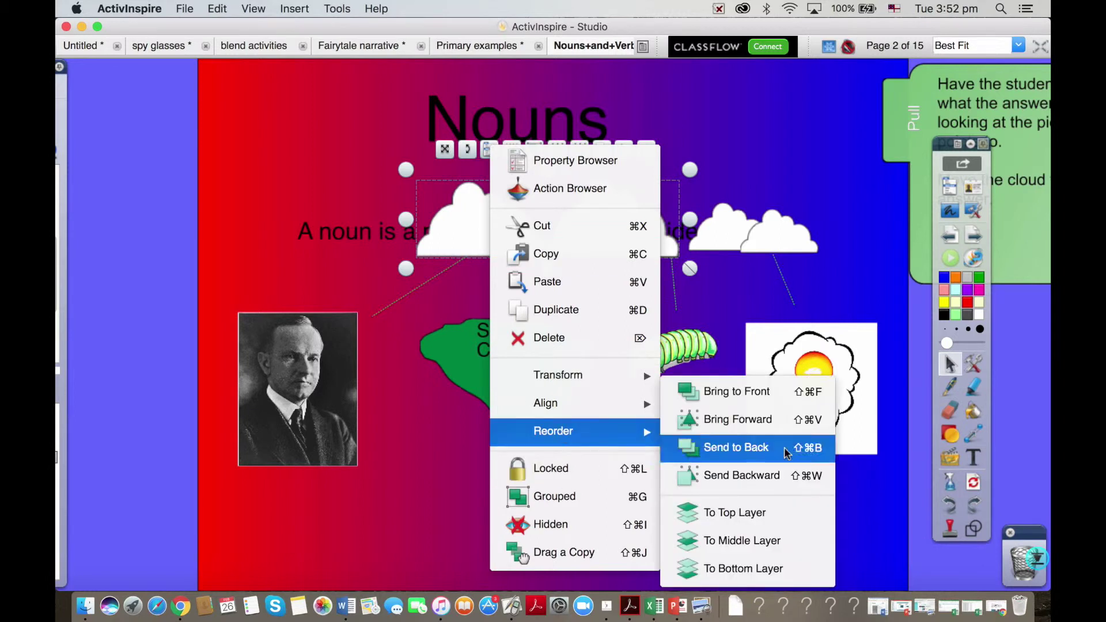
pyautogui.click(781, 515)
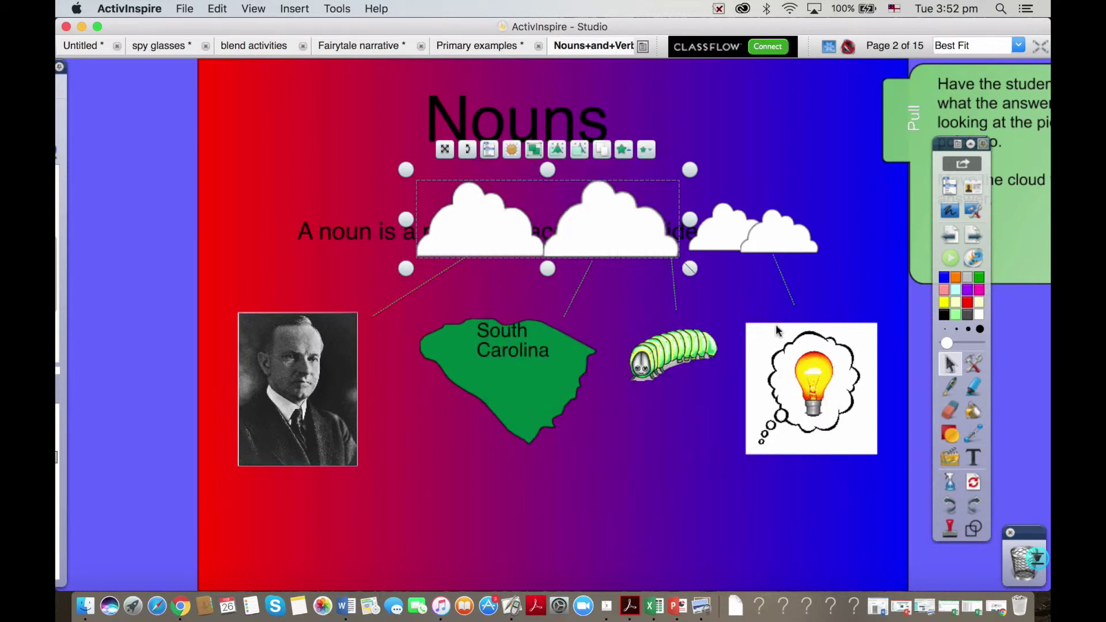
# Bring the Pull tab to the front
pyautogui.click(899, 155)
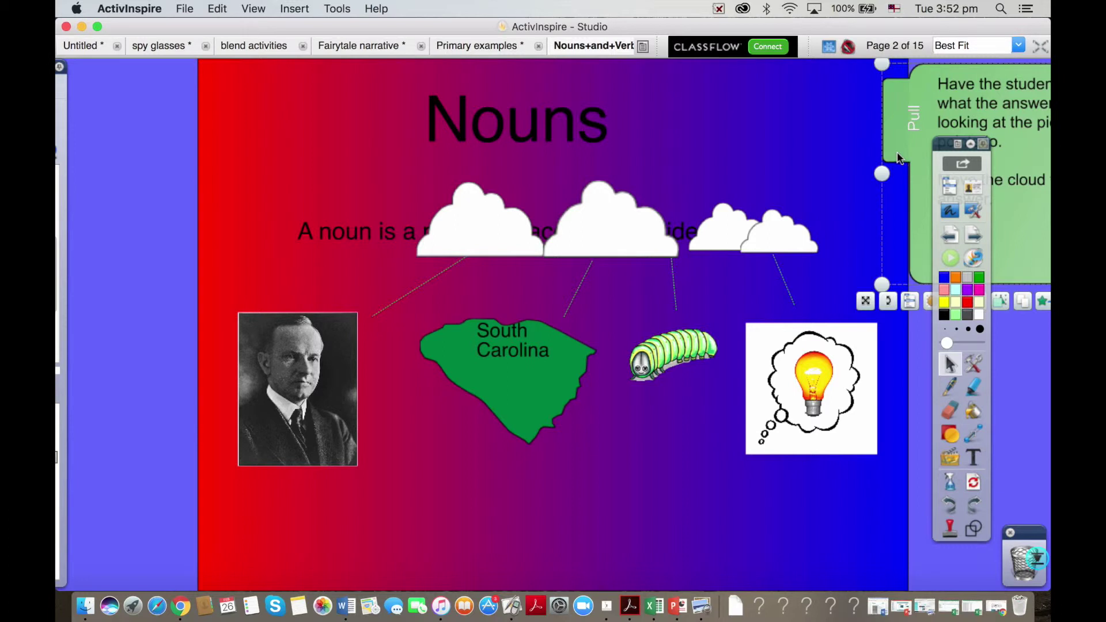
pyautogui.rightClick(900, 158)
pyautogui.moveTo(914, 353)
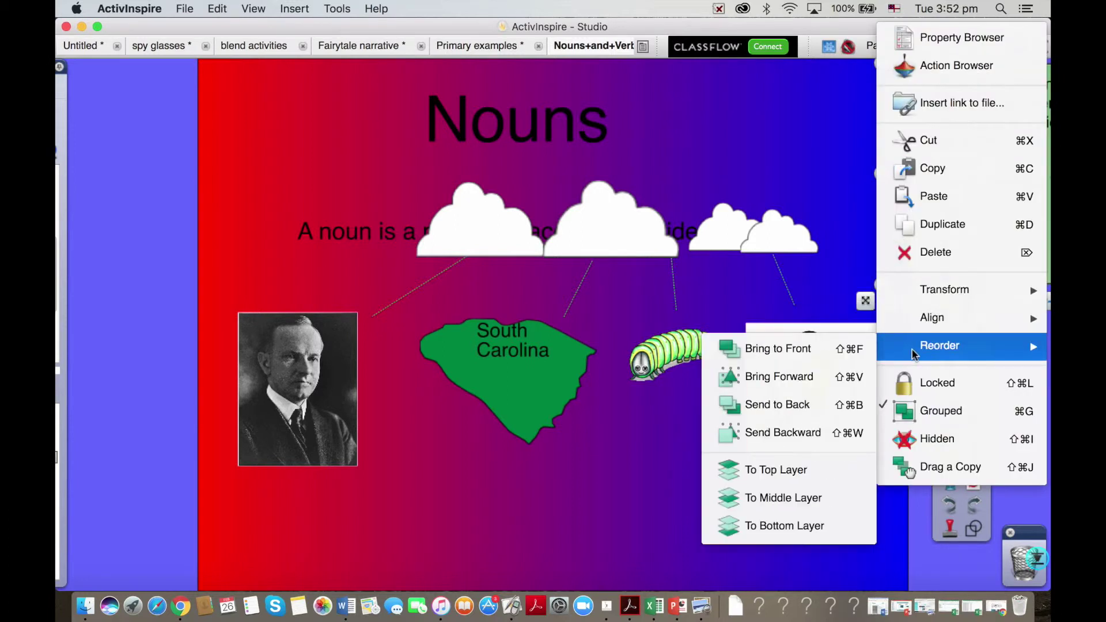
pyautogui.click(778, 349)
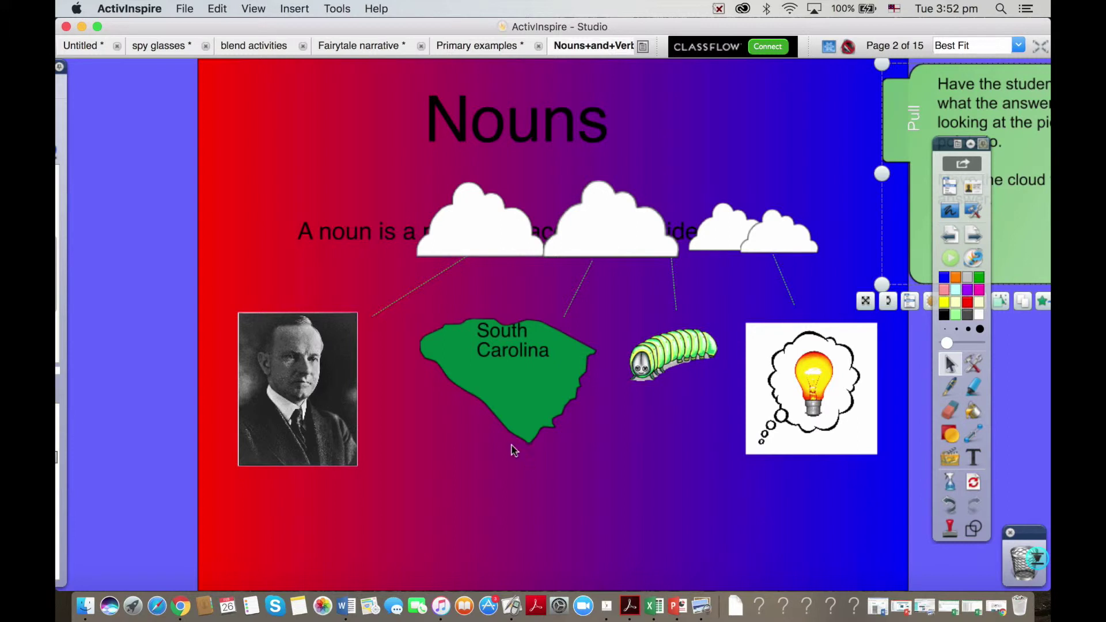
# Copy the pink iPod shape from the spy glasses Magic Revealers page, then return to Nouns+and+Verbs
pyautogui.click(149, 48)
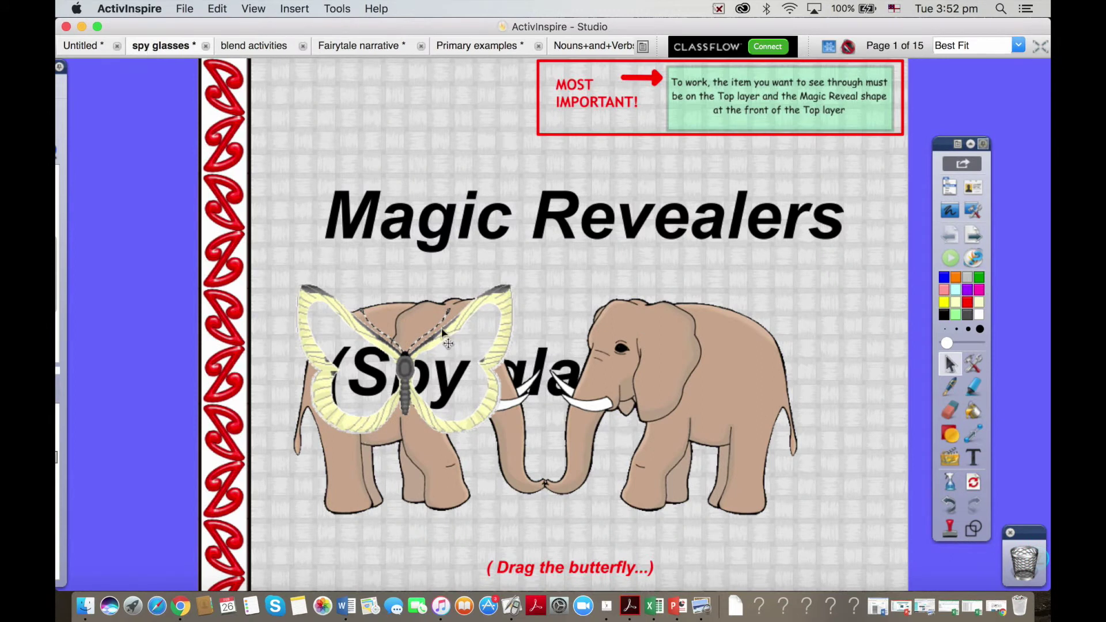
pyautogui.moveTo(446, 340); pyautogui.dragTo(450, 389)
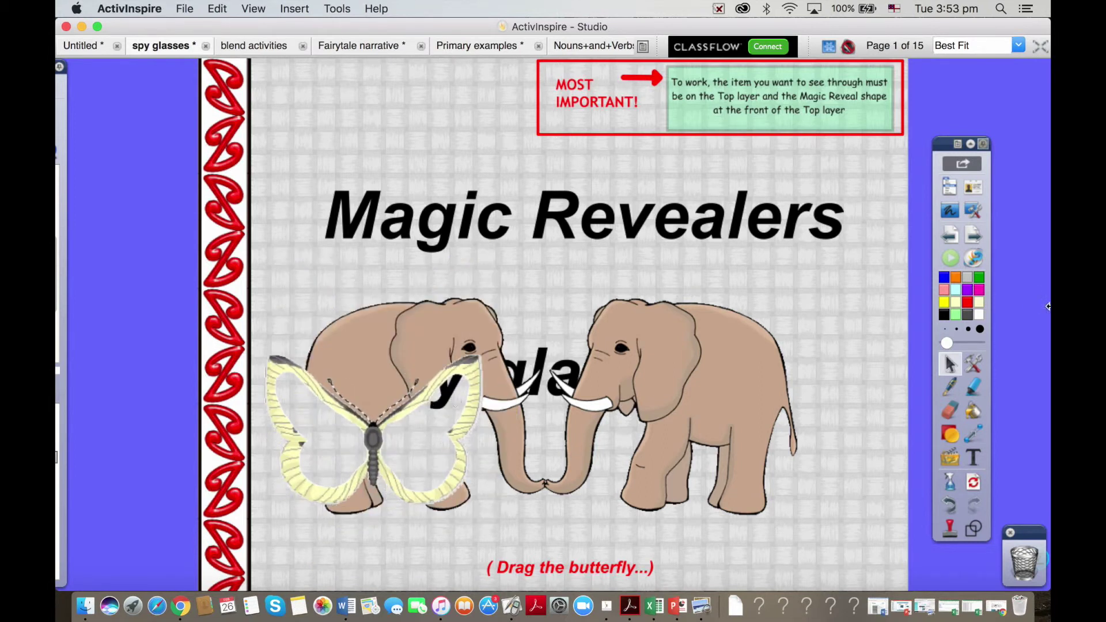
pyautogui.click(975, 236)
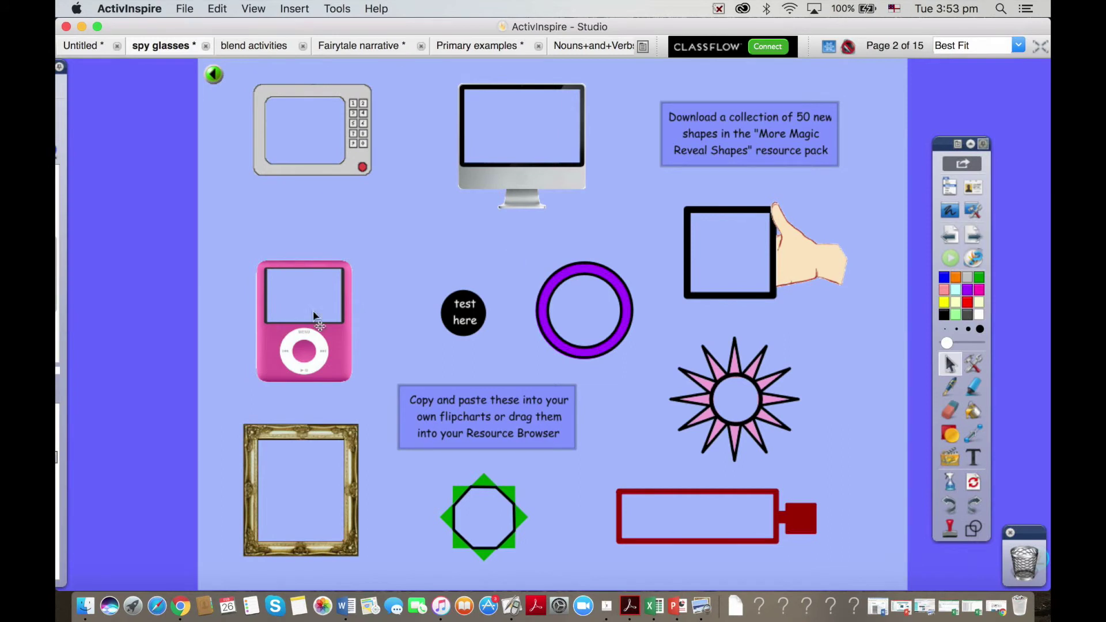
pyautogui.click(314, 318)
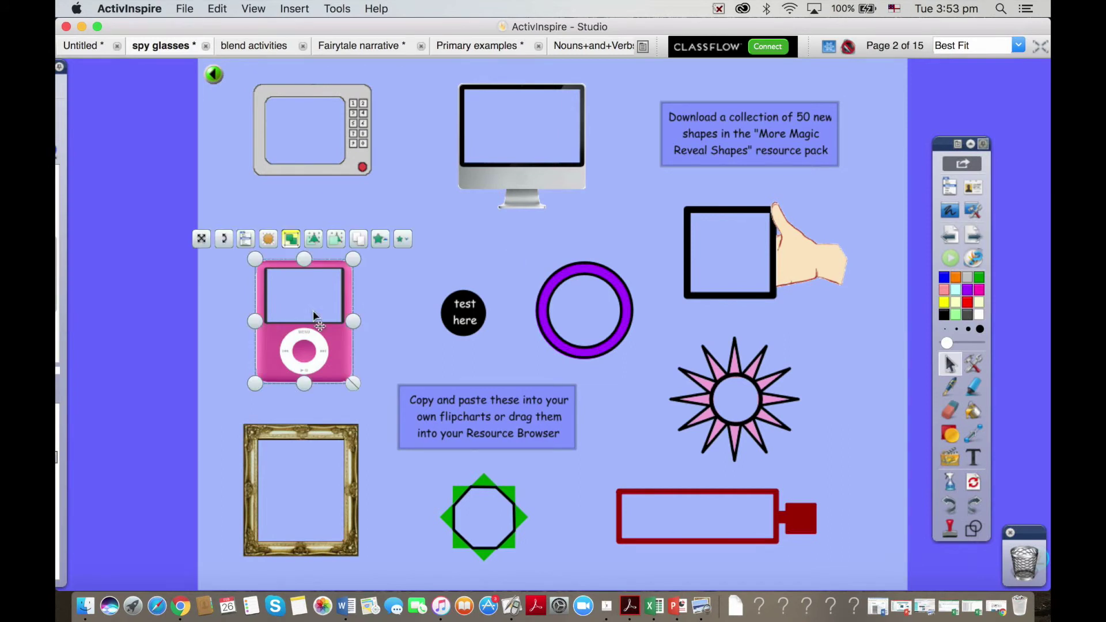
pyautogui.rightClick(314, 318)
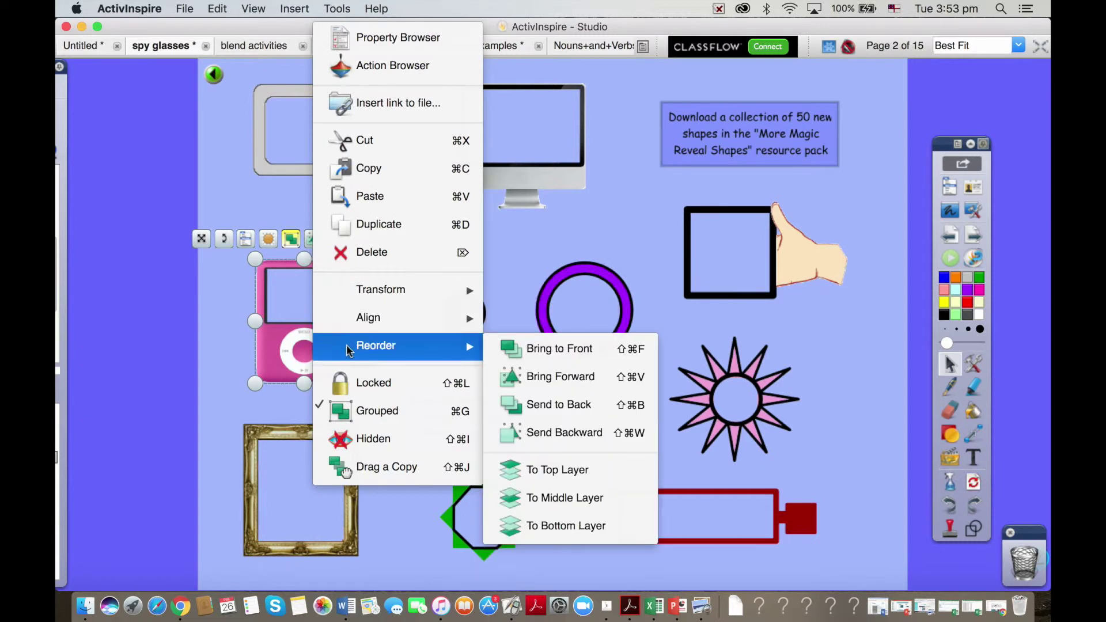
pyautogui.click(358, 178)
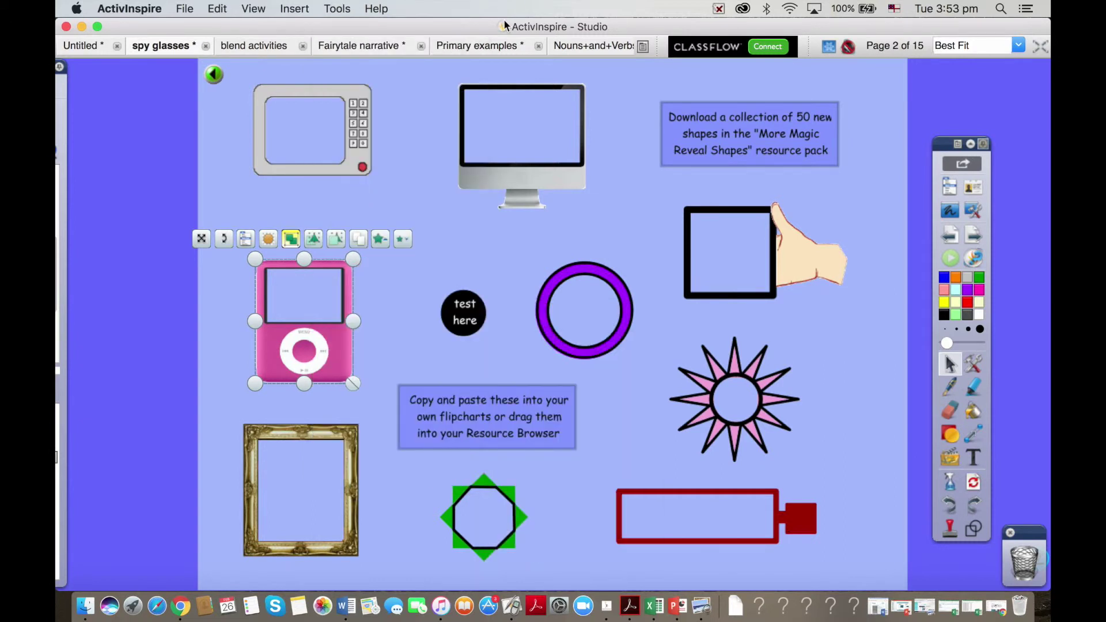
pyautogui.click(586, 47)
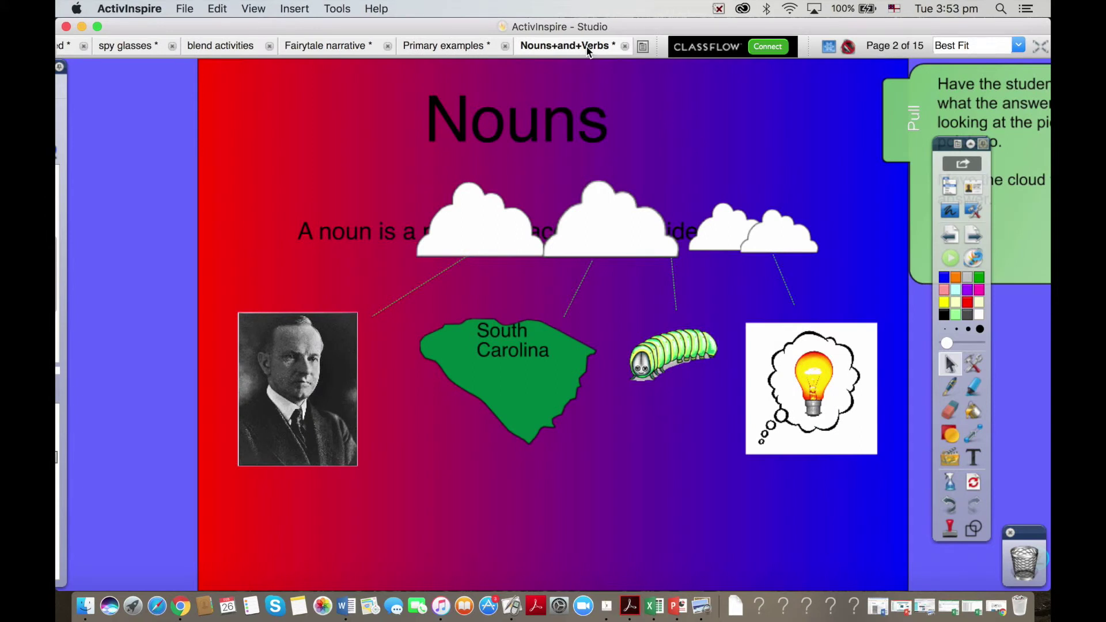
# Paste the pink iPod onto the Nouns page and place it beneath the caterpillar
pyautogui.press('super+v')
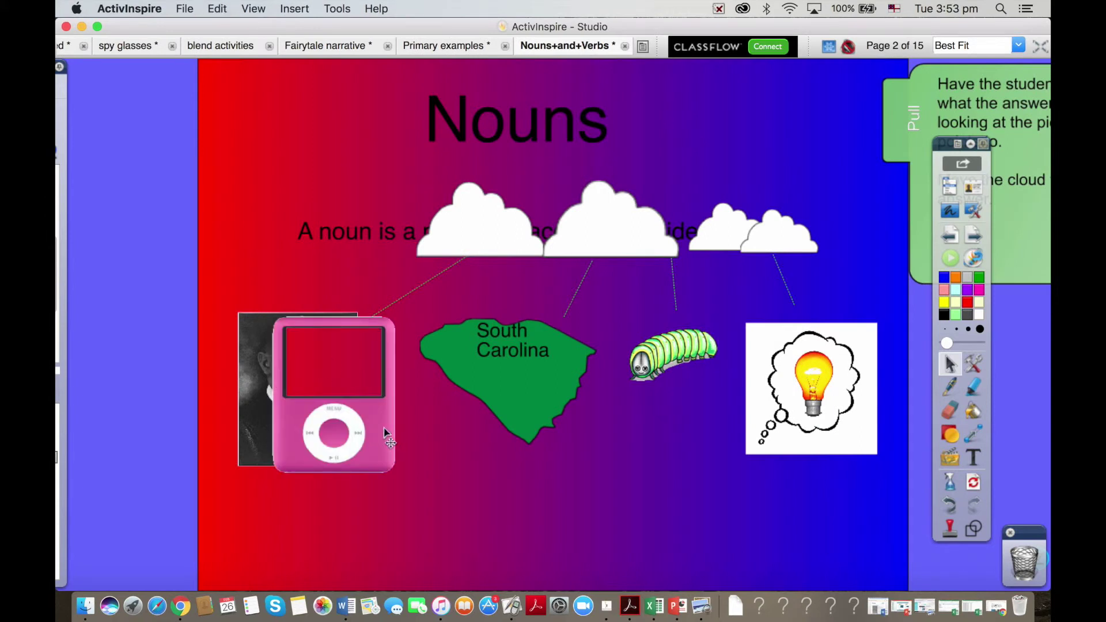
pyautogui.moveTo(384, 432); pyautogui.dragTo(825, 302)
pyautogui.moveTo(673, 286); pyautogui.dragTo(720, 526)
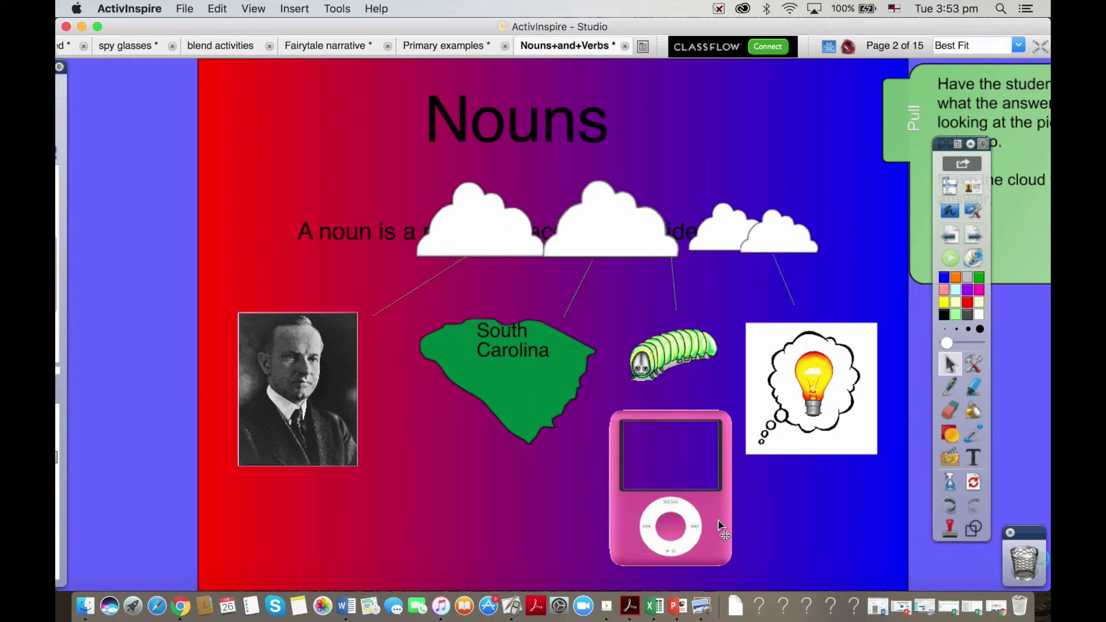
# Test sliding the instructions panel open and closed, then show the resource library
pyautogui.click(903, 135)
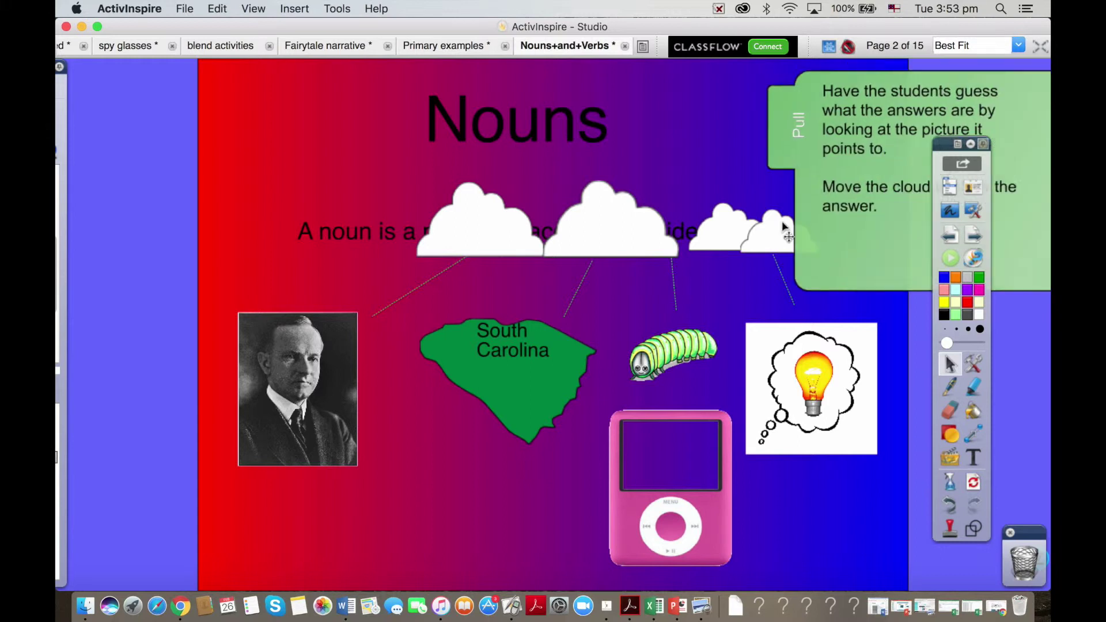
pyautogui.moveTo(736, 124); pyautogui.dragTo(872, 123)
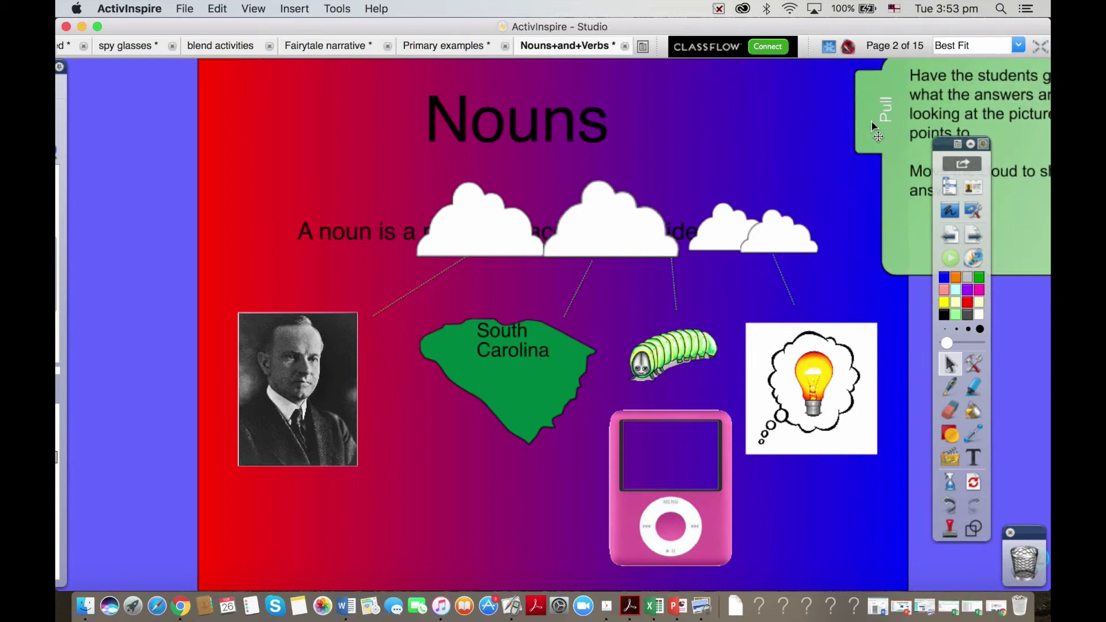
pyautogui.click(58, 347)
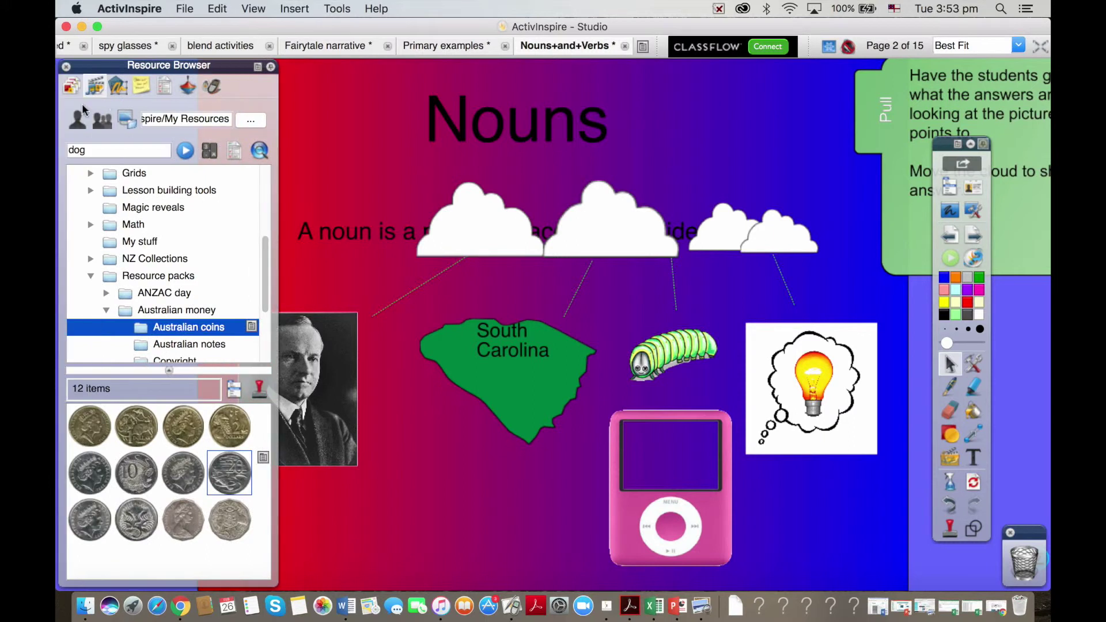
# Pin the Resource Browser beside the page and collapse its Australian money and Resource packs folders
pyautogui.click(271, 67)
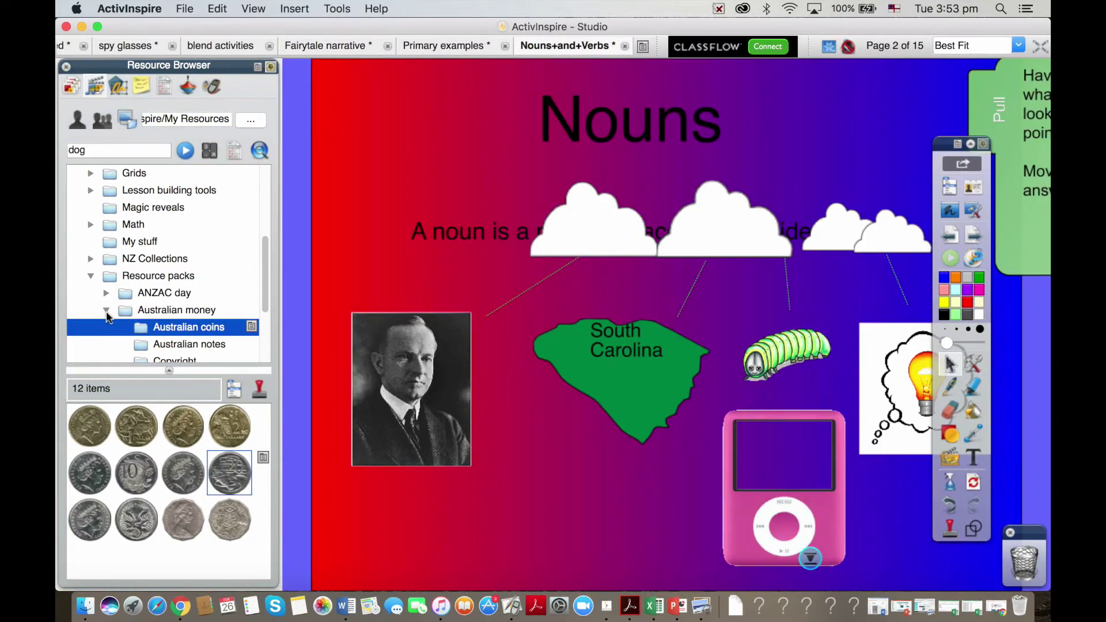
pyautogui.click(106, 312)
pyautogui.click(91, 276)
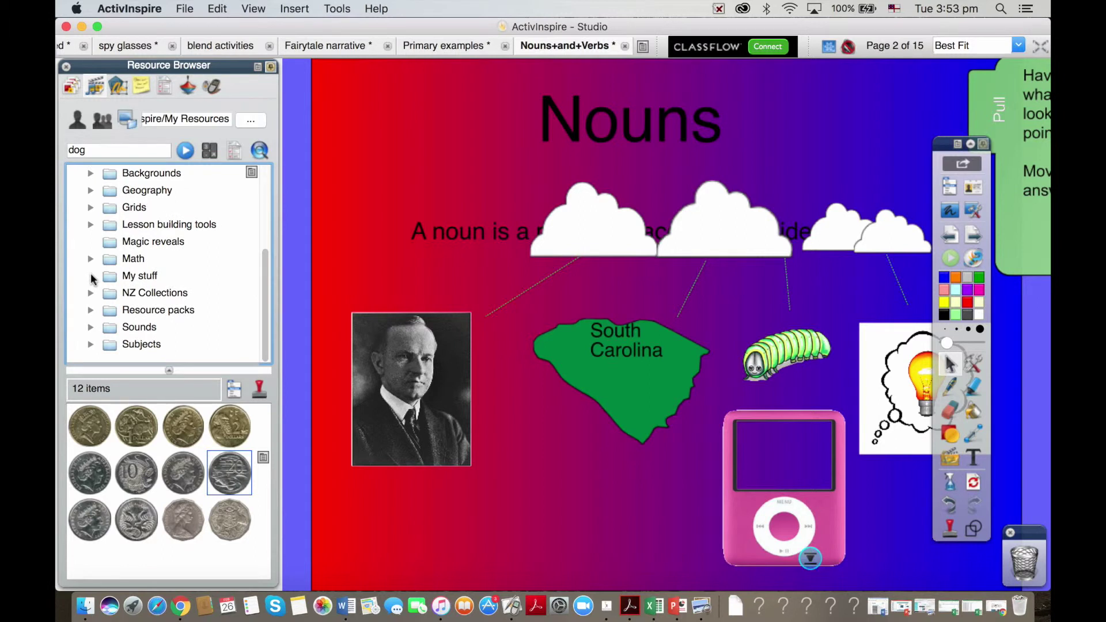
pyautogui.click(91, 278)
# Switch the side panel to the Property Browser and dock the toolbox at the right edge
pyautogui.click(190, 88)
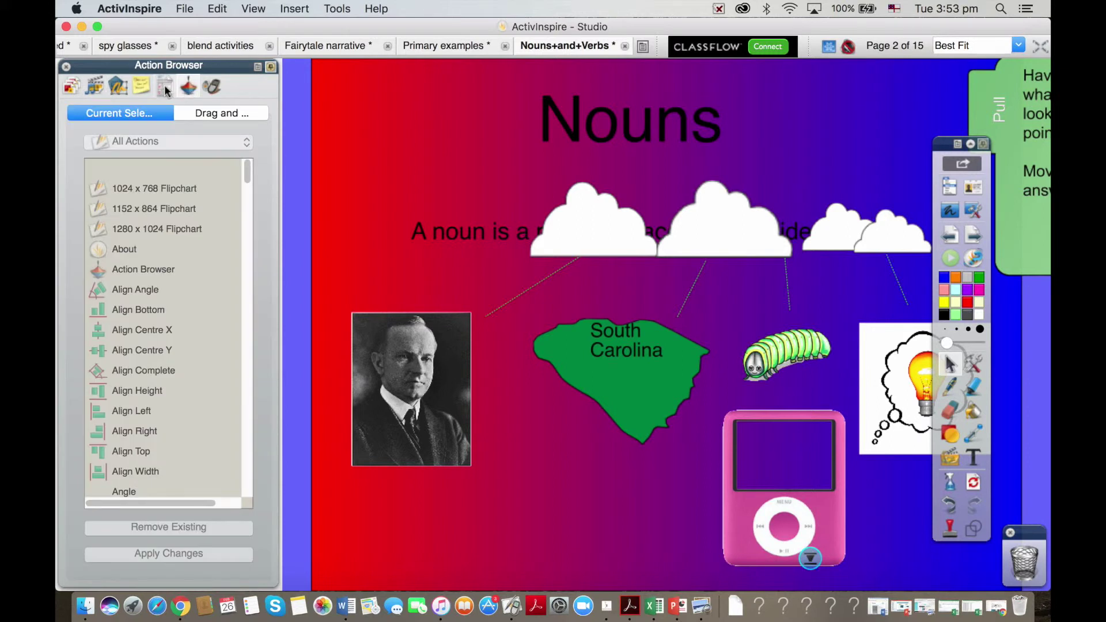
pyautogui.click(166, 87)
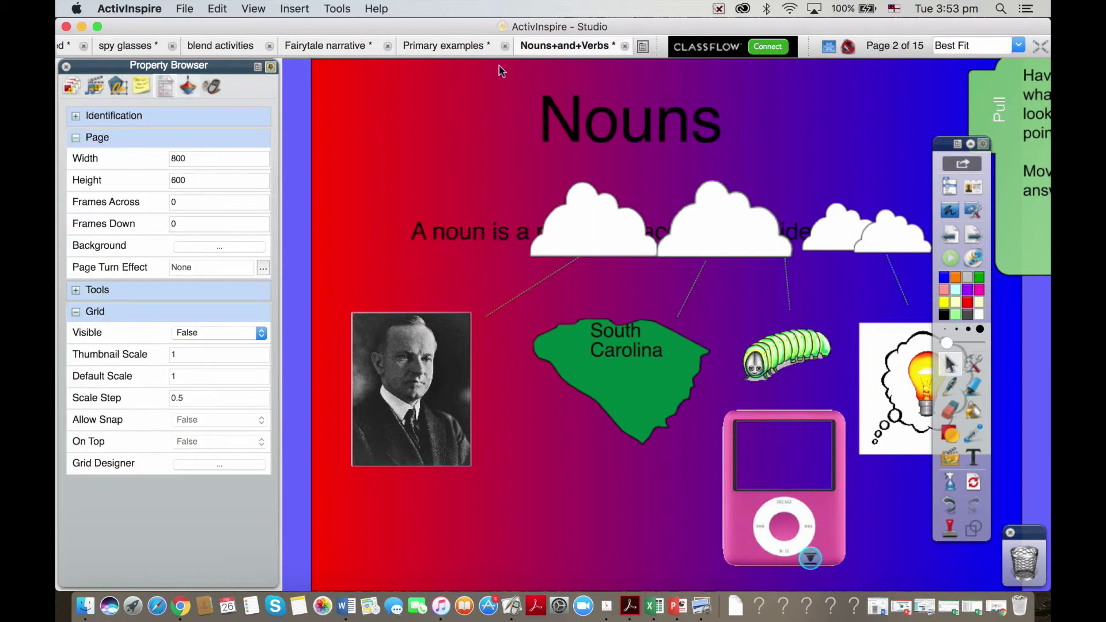
pyautogui.moveTo(943, 153); pyautogui.dragTo(1015, 254)
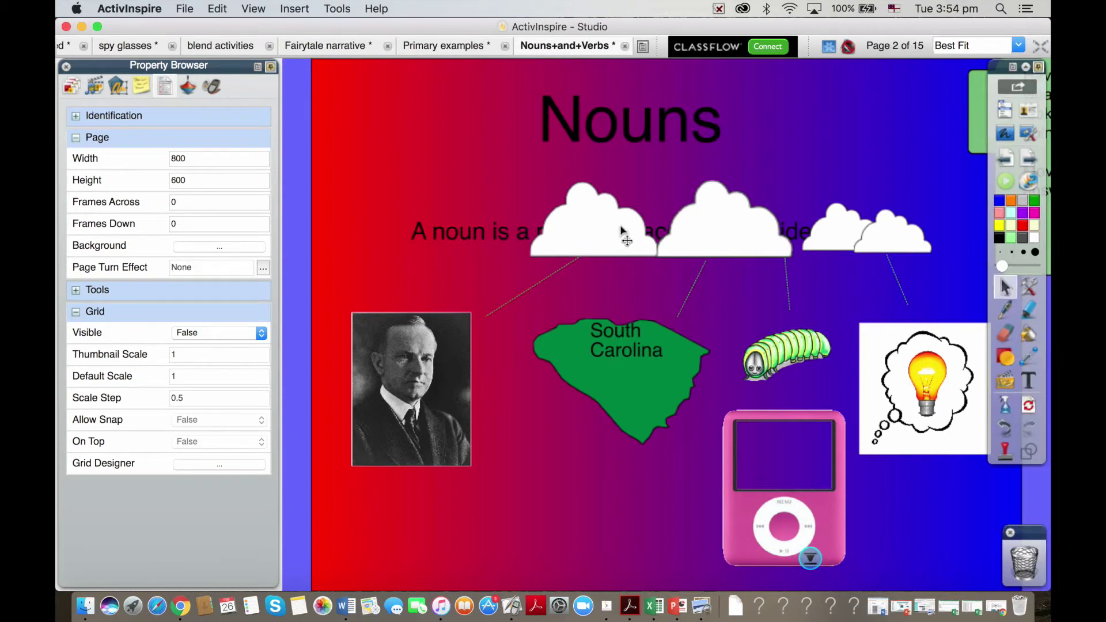
# Give the left cloud a Hidden action in the Action Browser and apply it
pyautogui.click(601, 233)
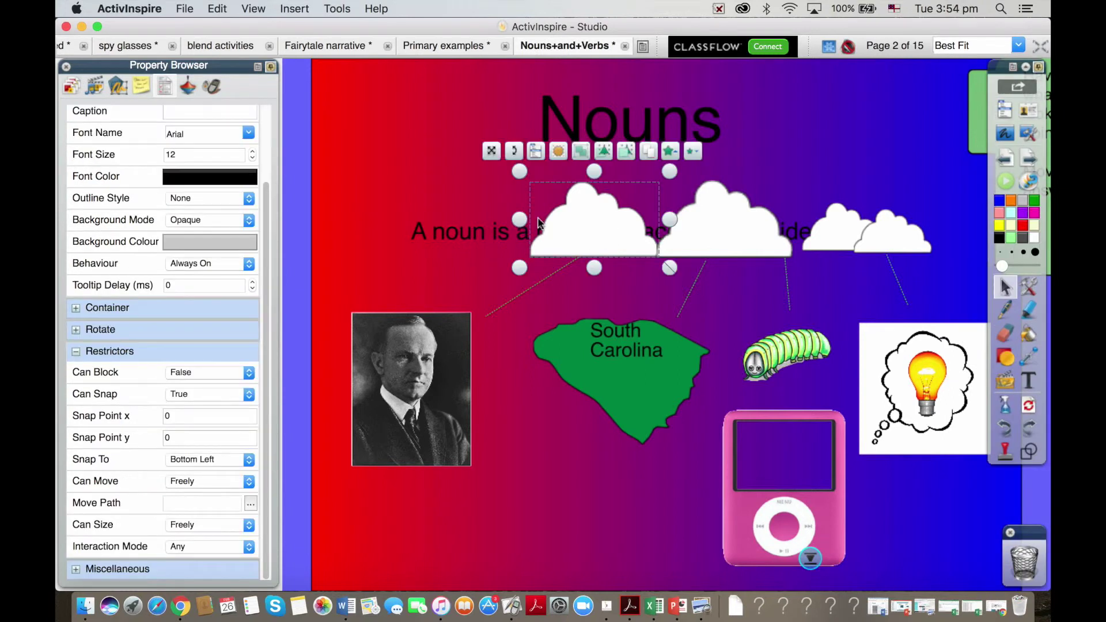
pyautogui.click(188, 86)
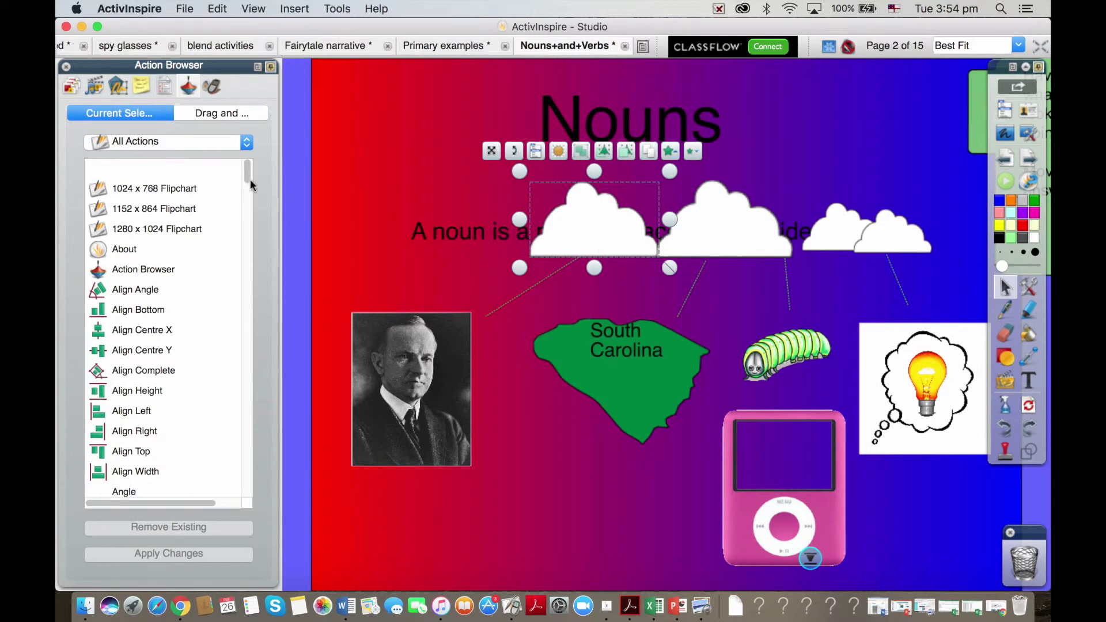
pyautogui.moveTo(249, 179); pyautogui.dragTo(249, 227)
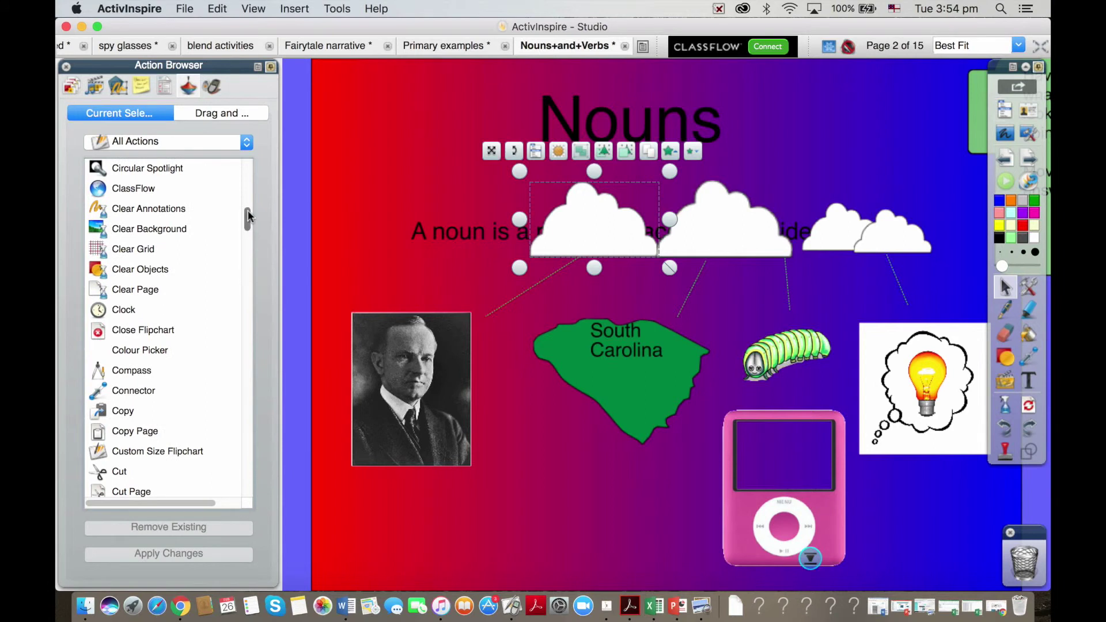
pyautogui.moveTo(248, 210); pyautogui.dragTo(249, 276)
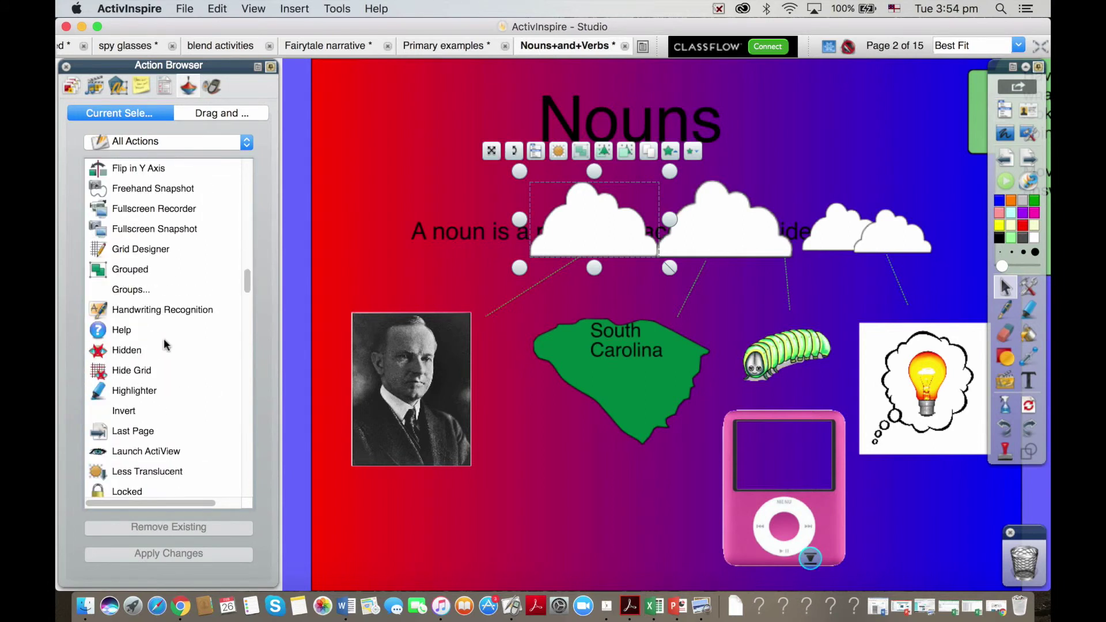
pyautogui.click(134, 352)
pyautogui.click(177, 553)
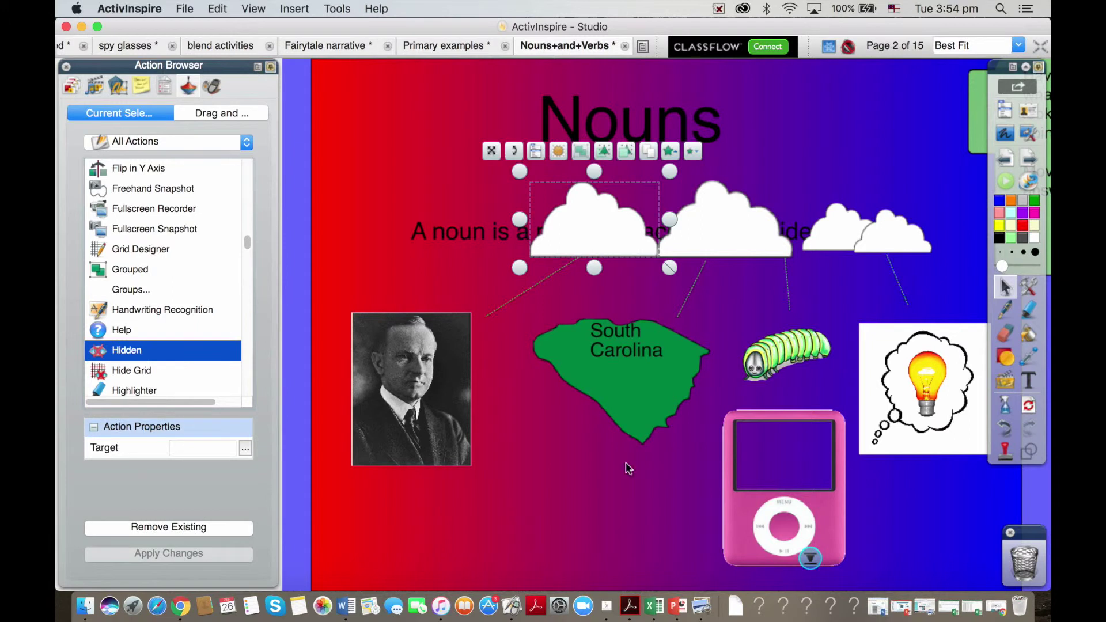
# Test the left cloud, checking that it hides and reappears when clicked
pyautogui.click(596, 234)
pyautogui.click(596, 234)
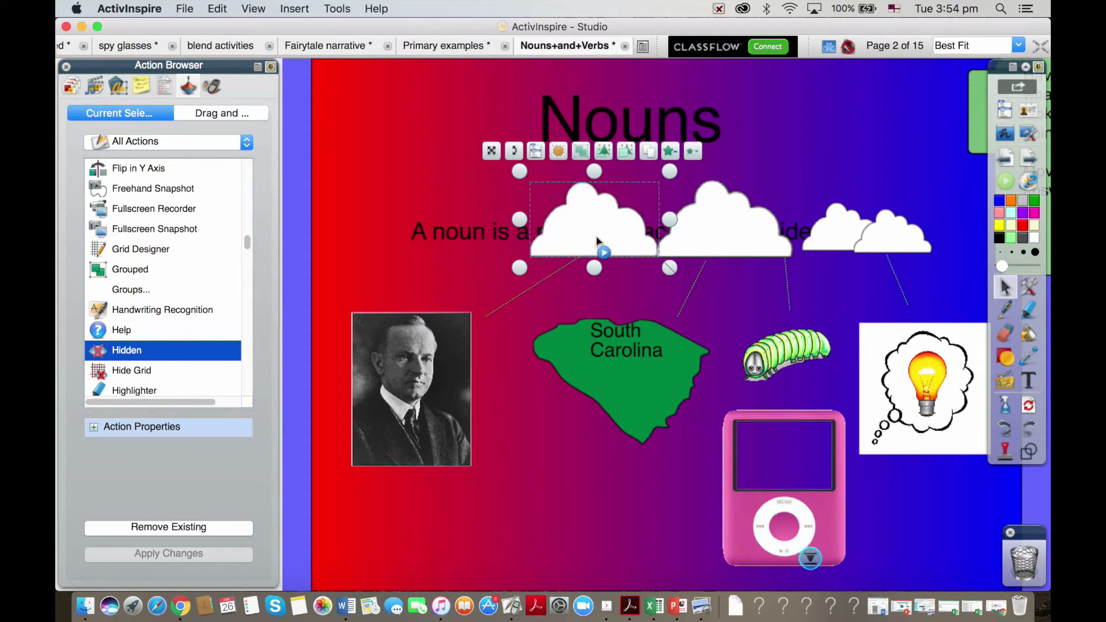
pyautogui.click(596, 235)
pyautogui.click(597, 238)
pyautogui.moveTo(247, 238); pyautogui.dragTo(251, 162)
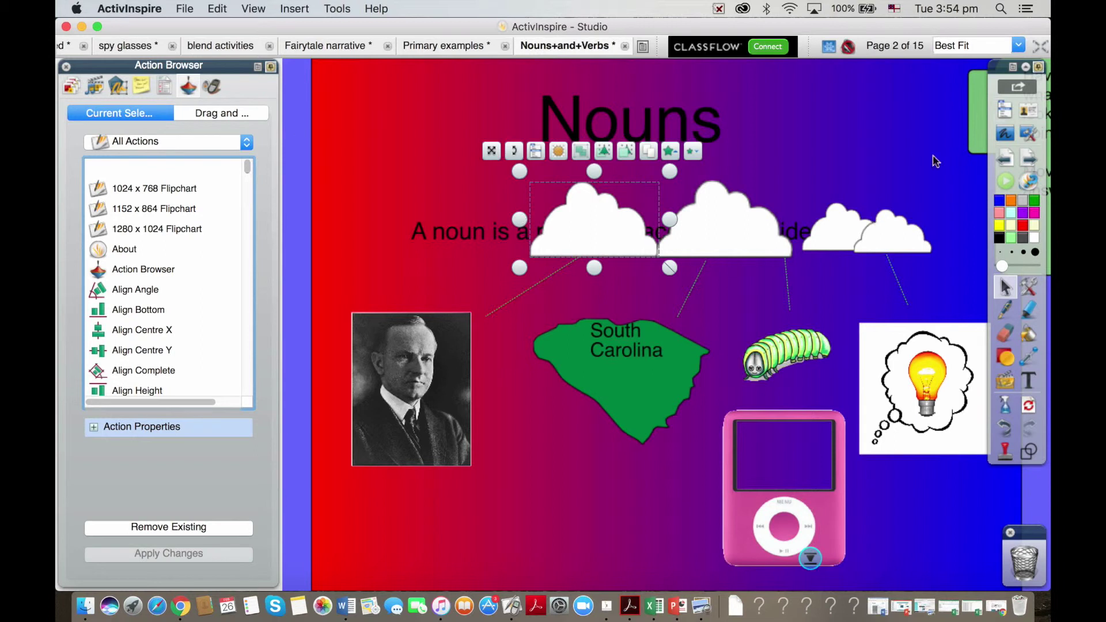
# Set the green pull tab's Restrictors > Can Move property to Horizontally
pyautogui.click(977, 120)
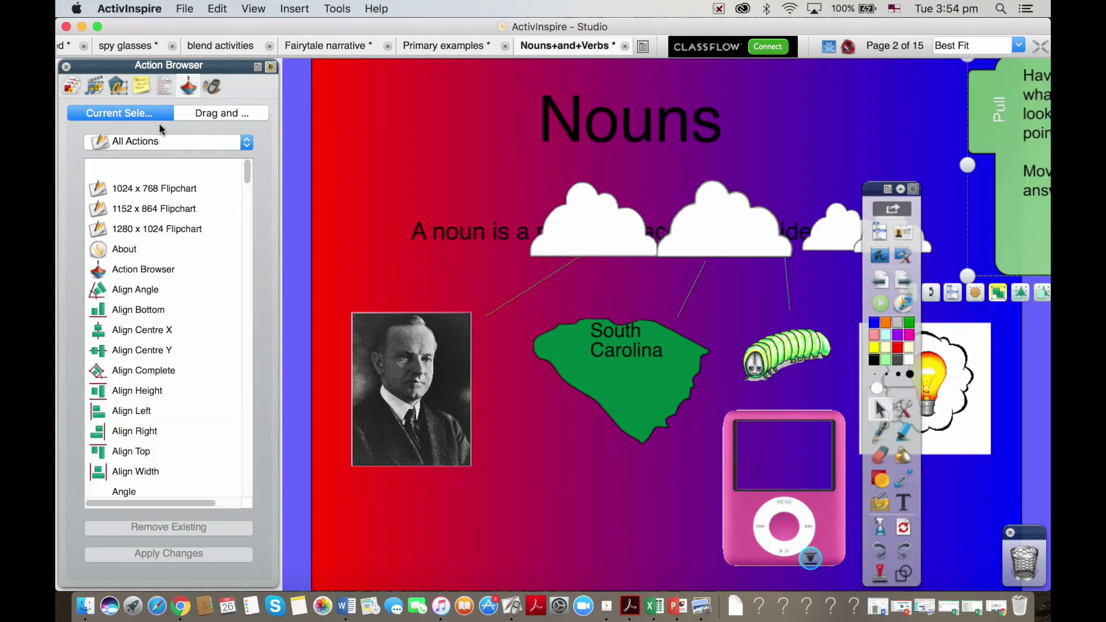
pyautogui.click(163, 86)
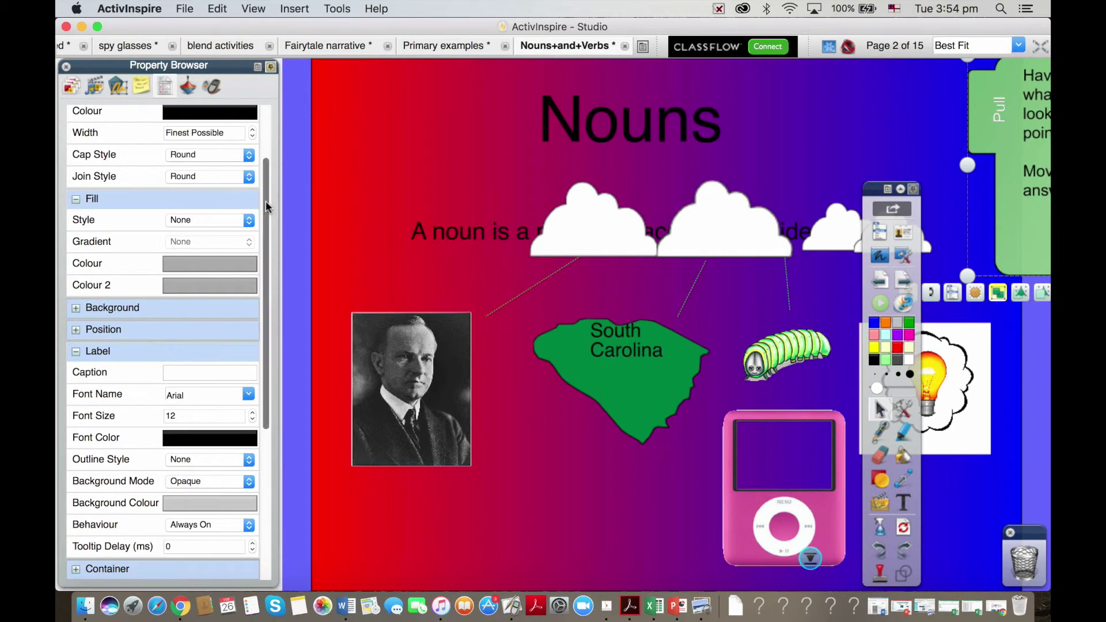
pyautogui.moveTo(265, 200); pyautogui.dragTo(259, 109)
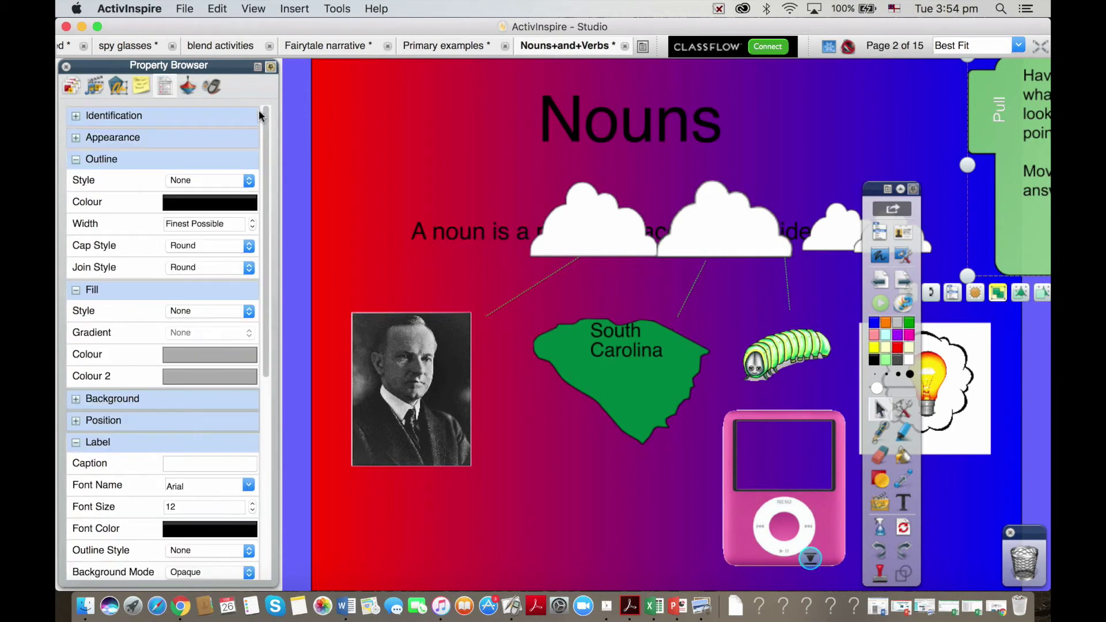
pyautogui.click(76, 159)
pyautogui.click(76, 181)
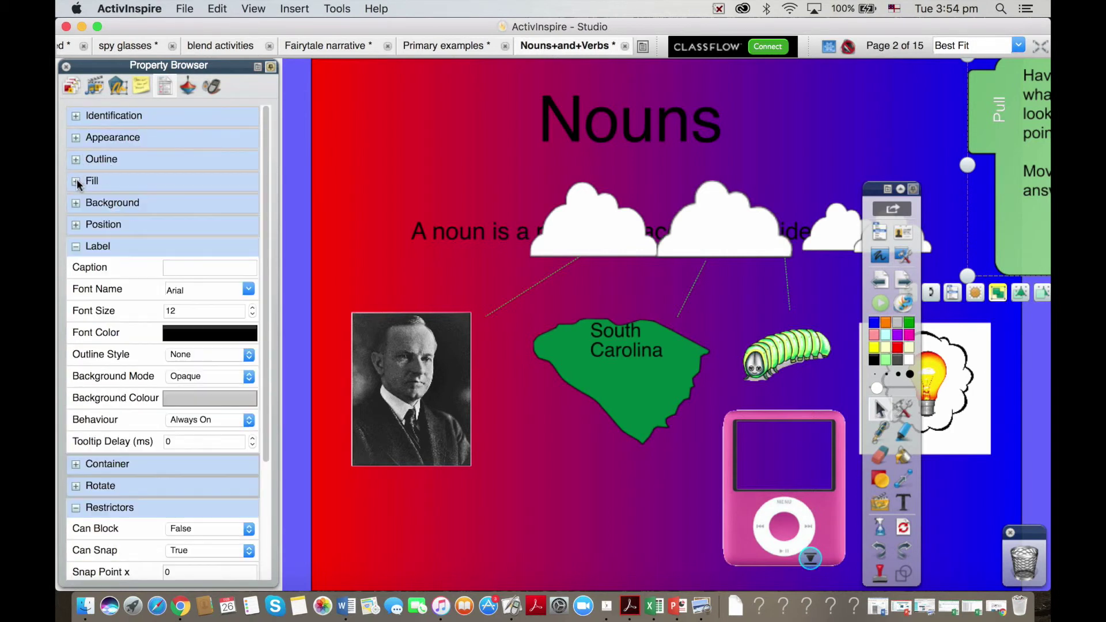
pyautogui.click(76, 246)
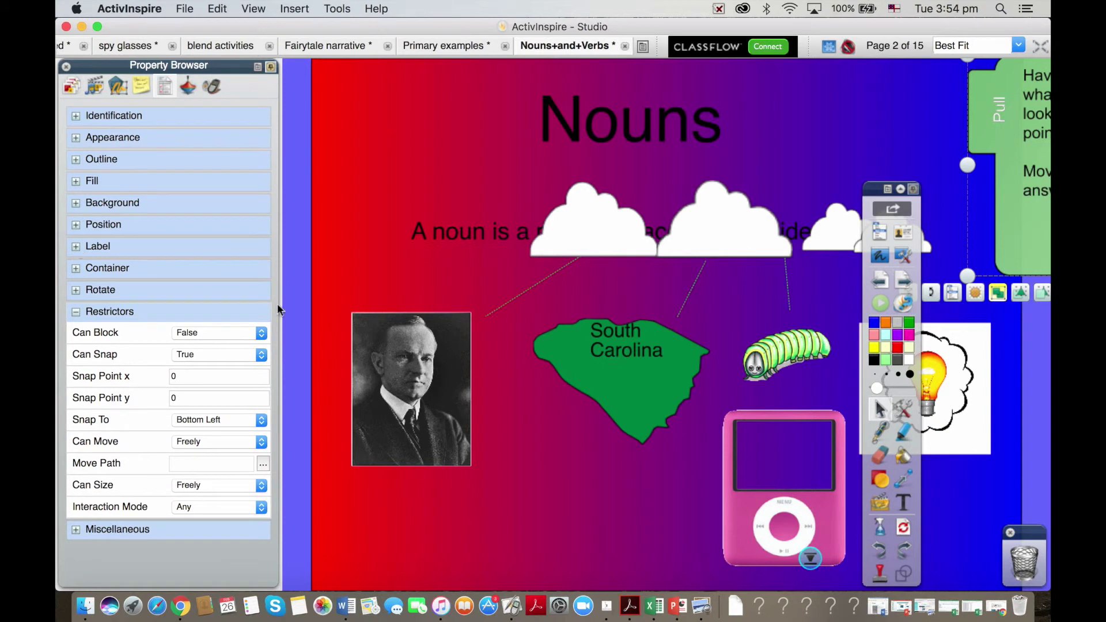
pyautogui.click(260, 443)
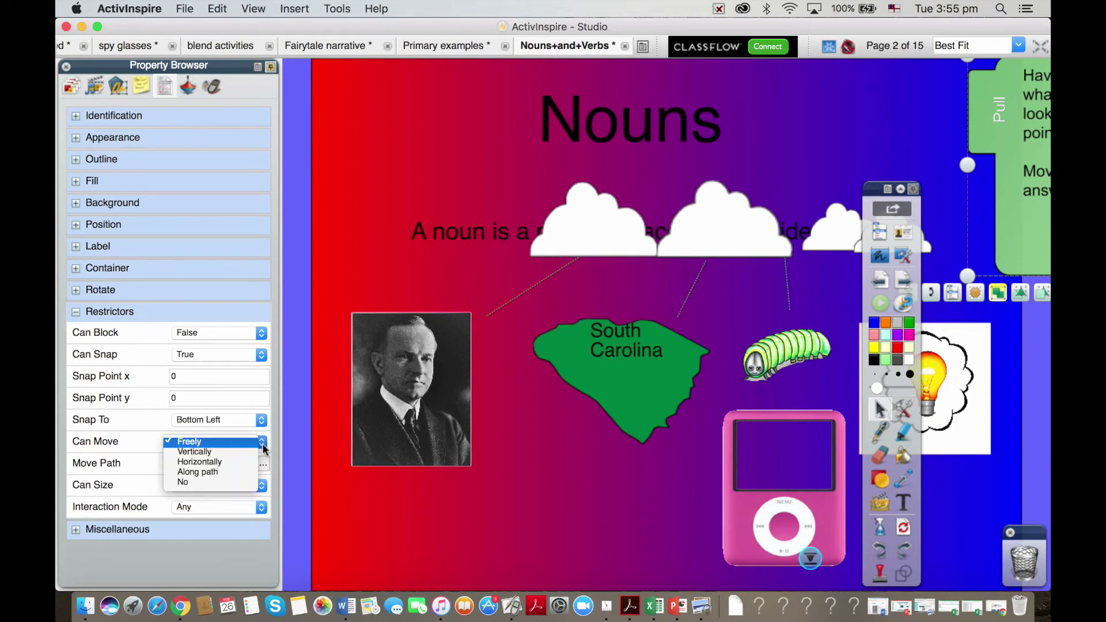
pyautogui.click(188, 463)
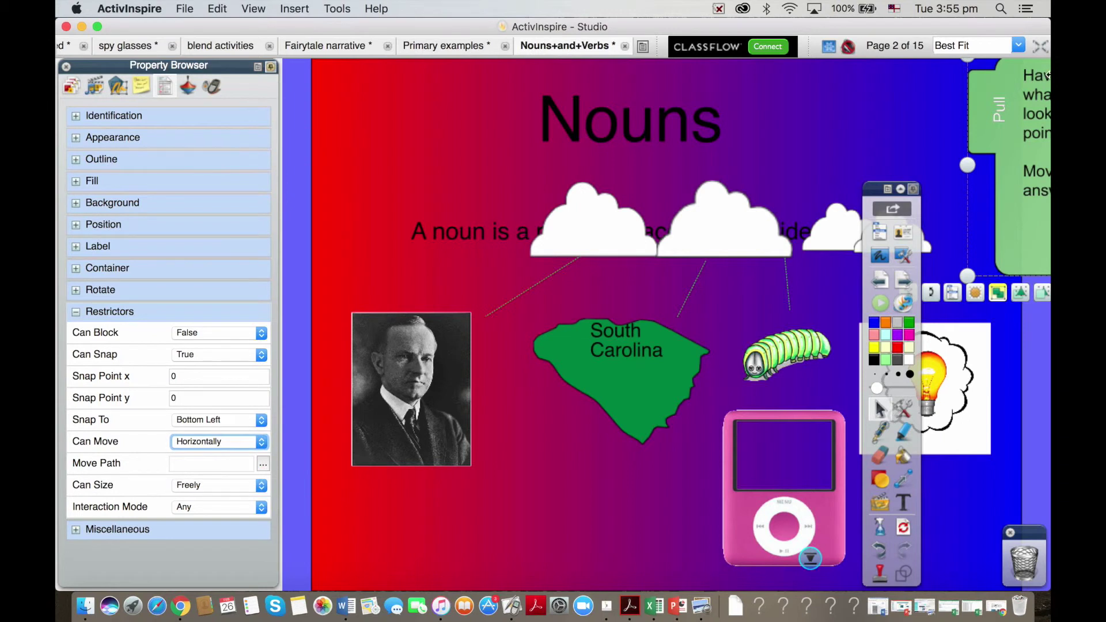
# Reselect the pull tab and set Can Move to Horizontally again
pyautogui.click(875, 104)
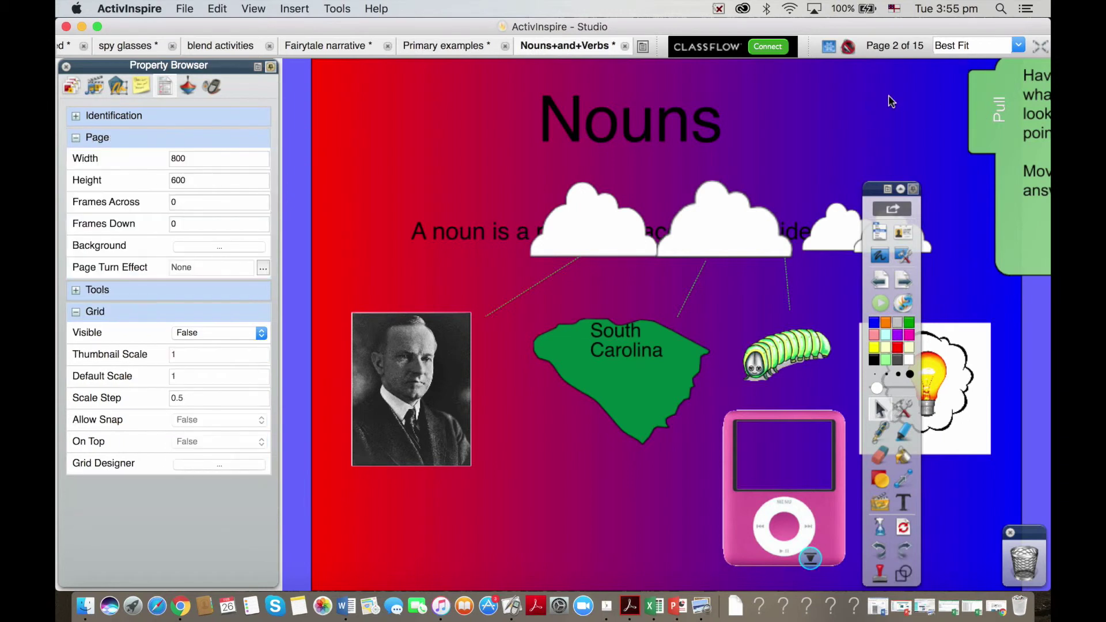
pyautogui.click(985, 99)
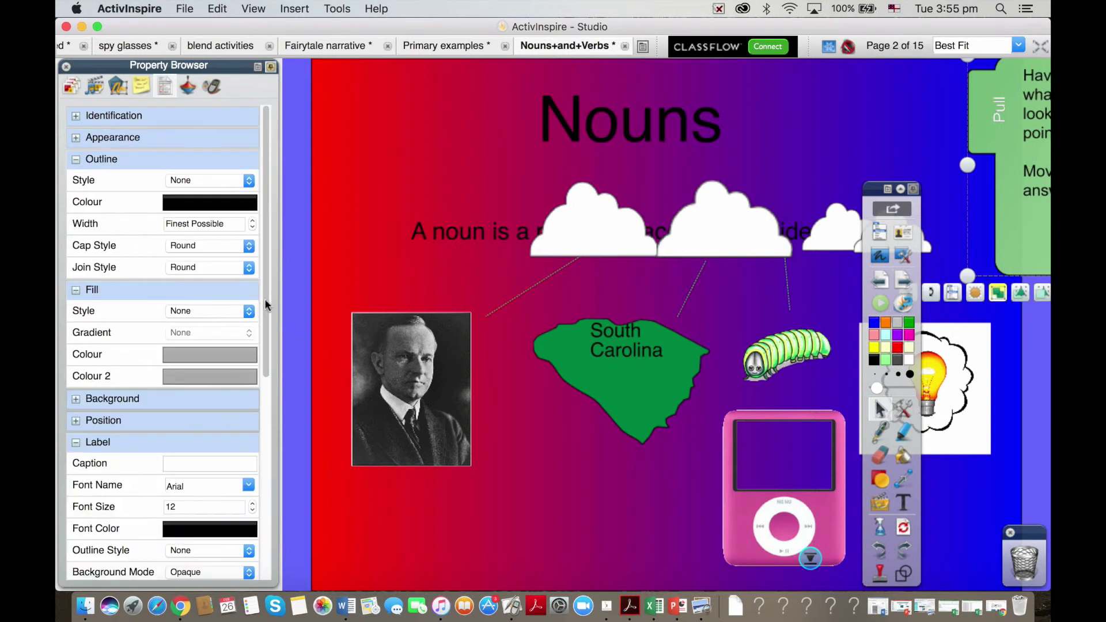
pyautogui.scroll(-10, 267, 326)
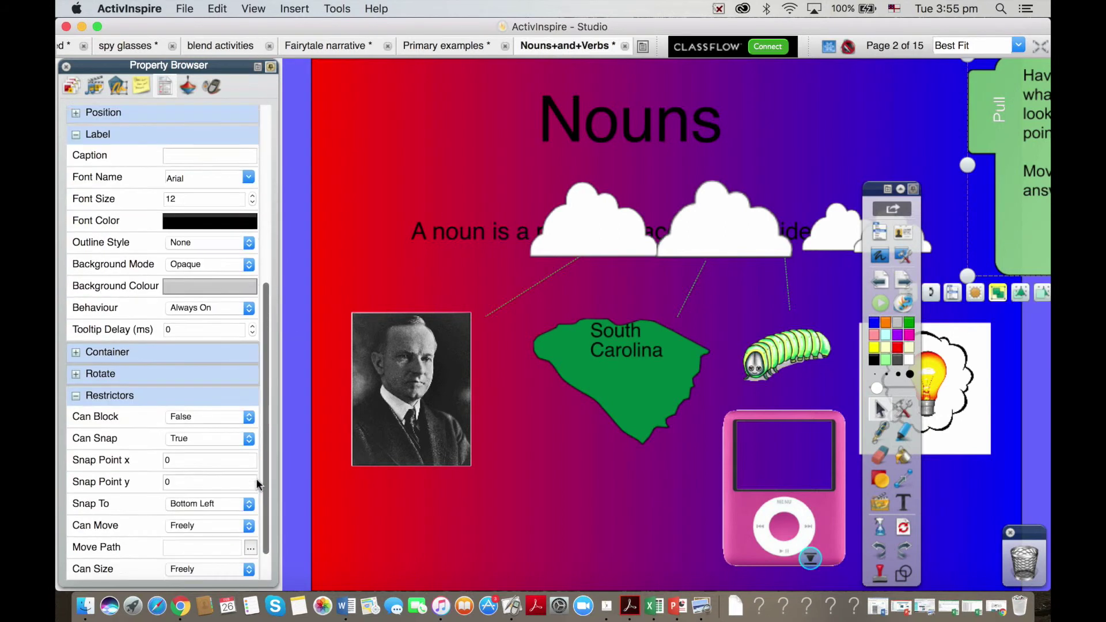
pyautogui.click(242, 519)
pyautogui.click(175, 539)
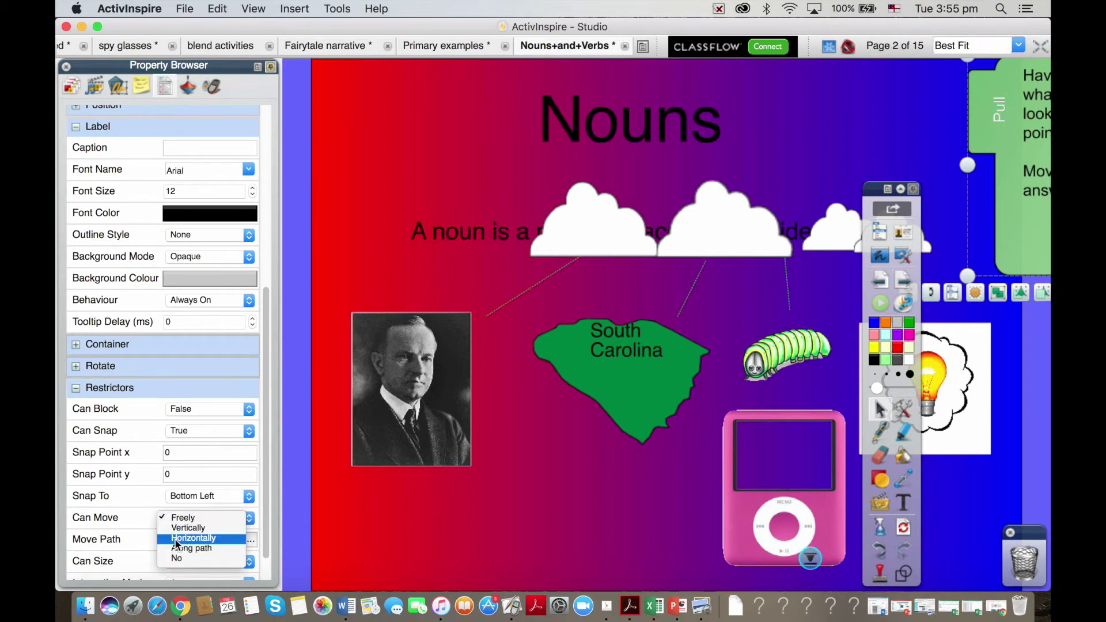
pyautogui.click(410, 168)
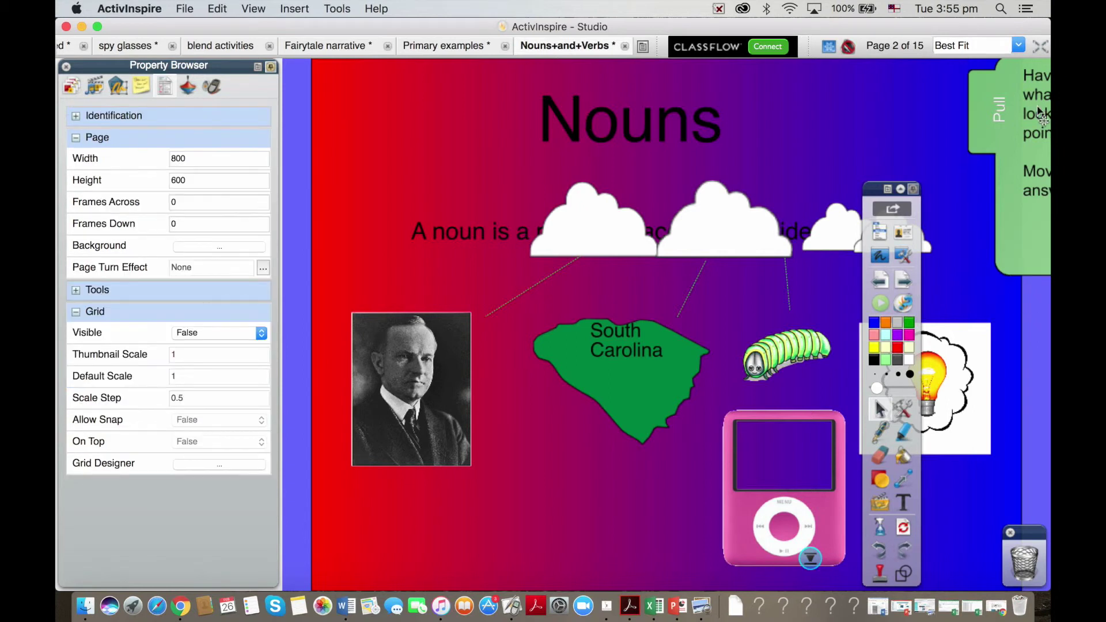
# Slide the green notes panel out sideways to show its text, and back
pyautogui.moveTo(989, 131); pyautogui.dragTo(893, 151)
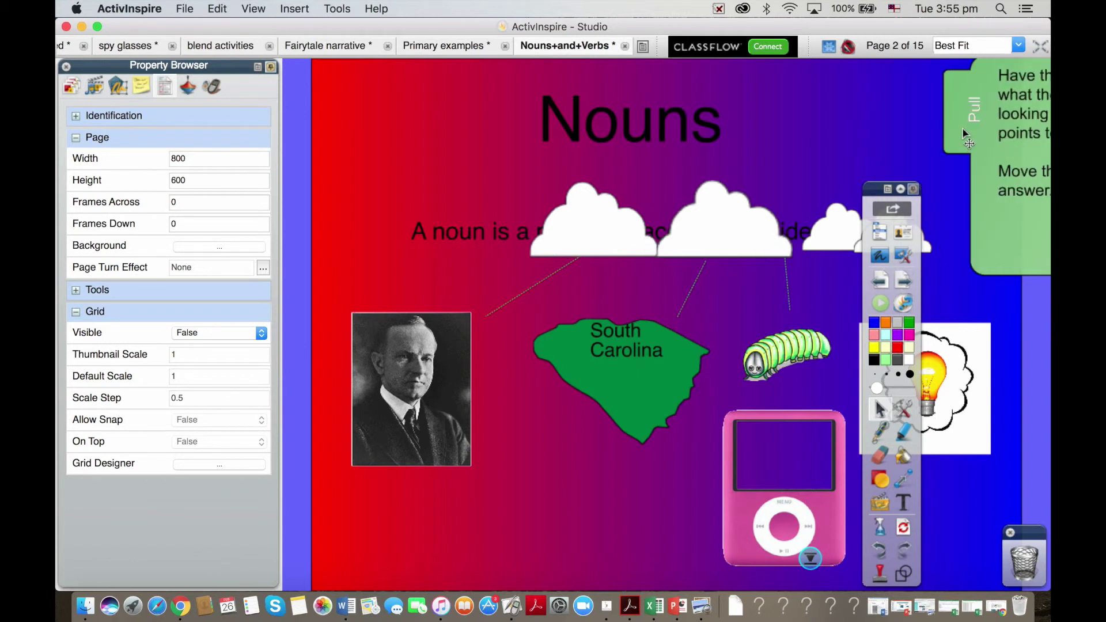
pyautogui.moveTo(979, 129); pyautogui.dragTo(533, 138)
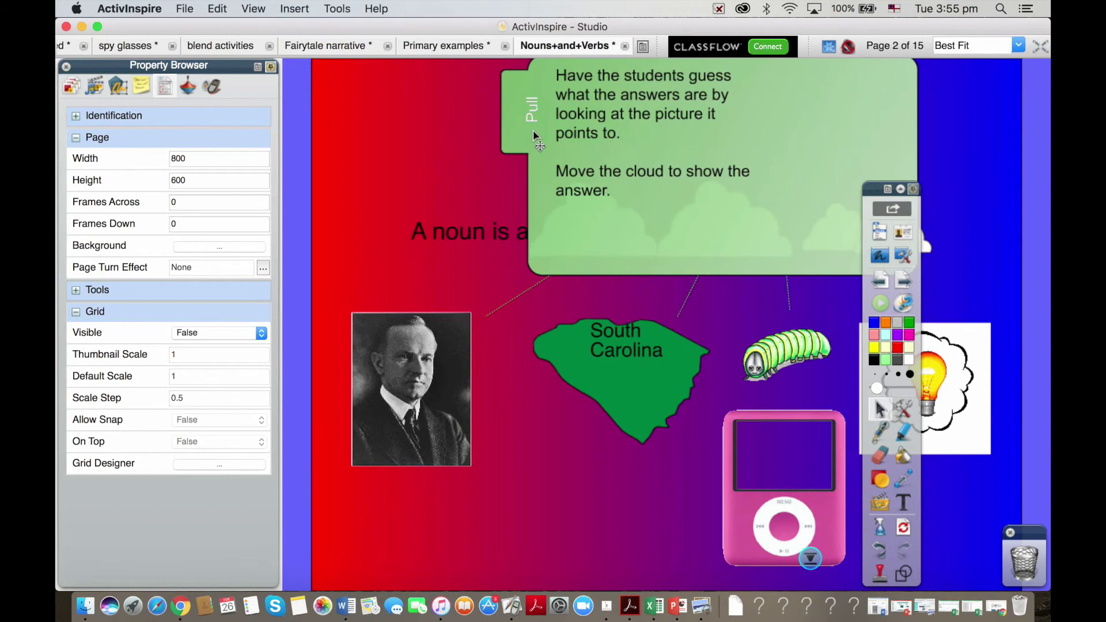
pyautogui.moveTo(887, 121); pyautogui.dragTo(907, 209)
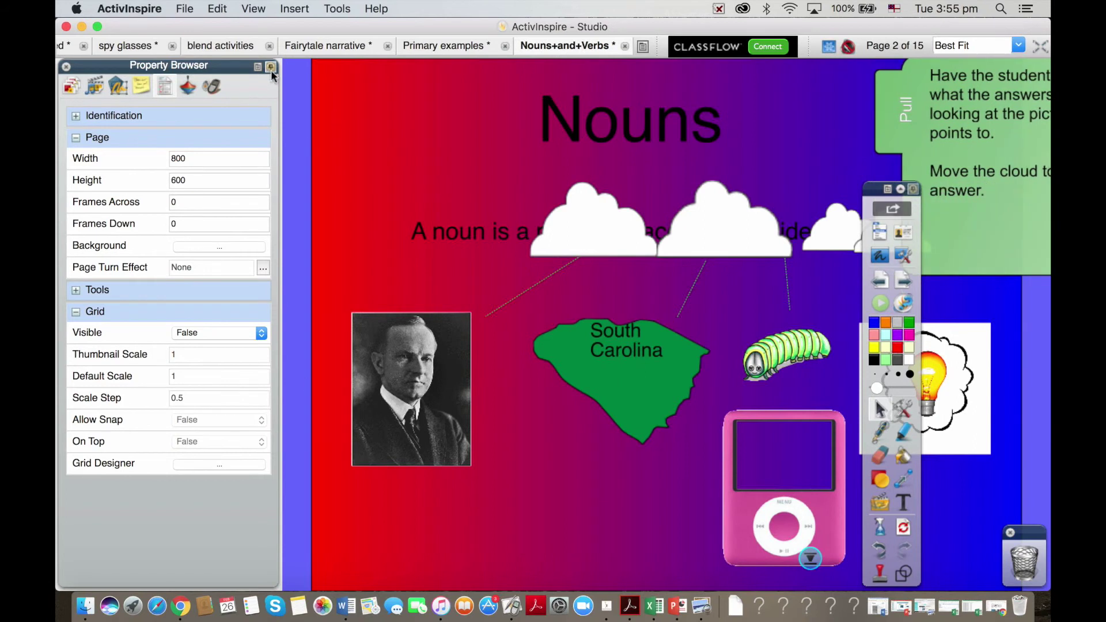
# Cycle through the Action, Resource and Property Browsers, collapse the side panel, and raise the toolbox
pyautogui.click(185, 88)
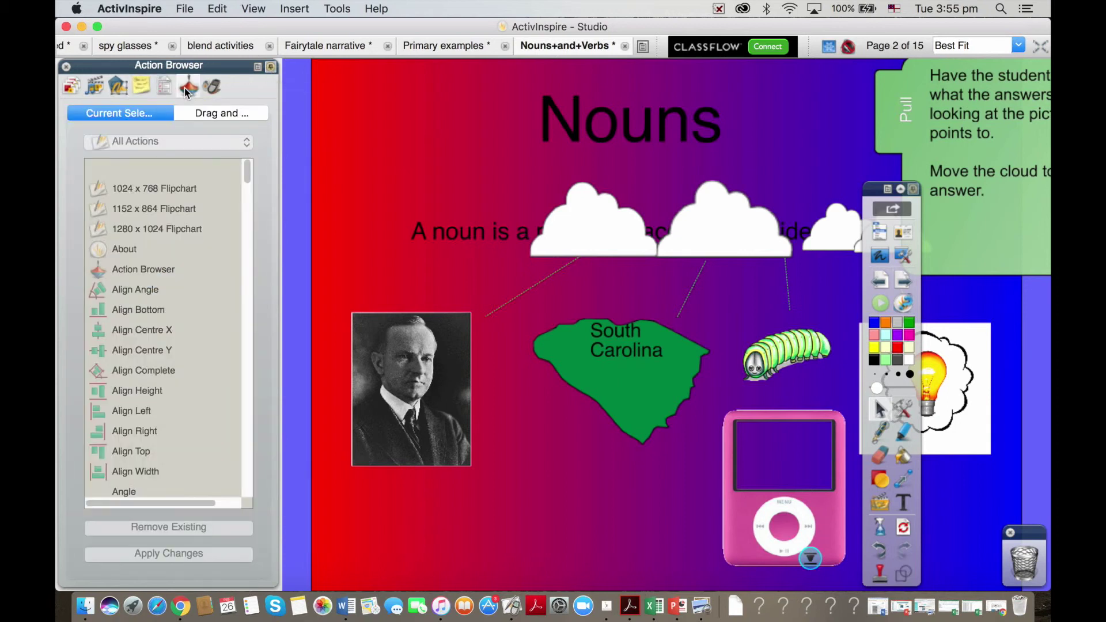
pyautogui.click(94, 87)
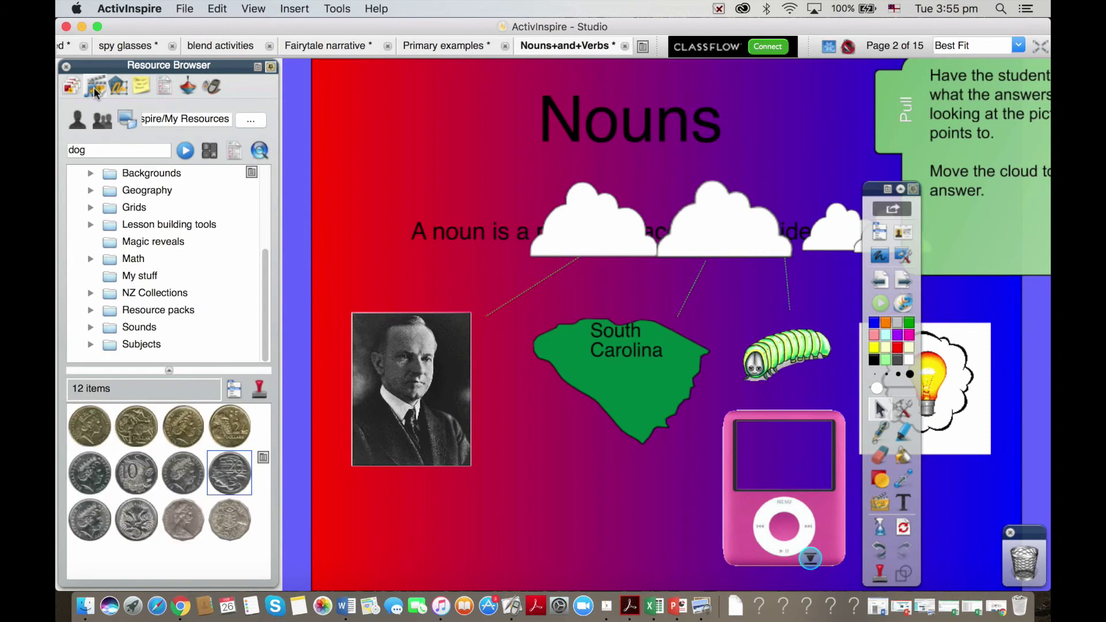
pyautogui.click(165, 86)
pyautogui.click(186, 87)
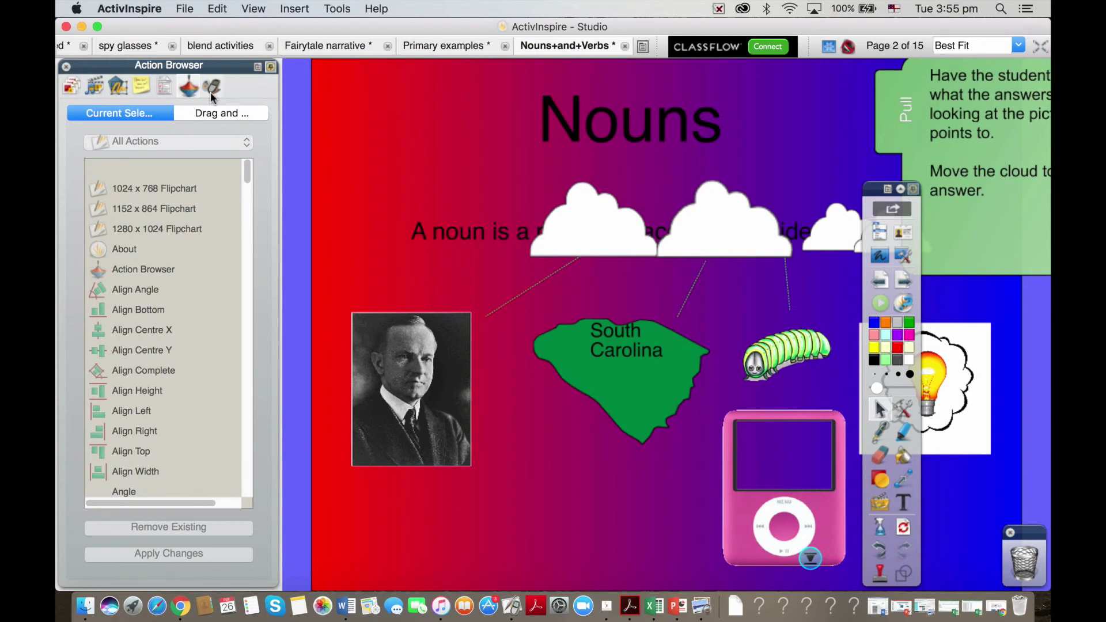
pyautogui.click(269, 68)
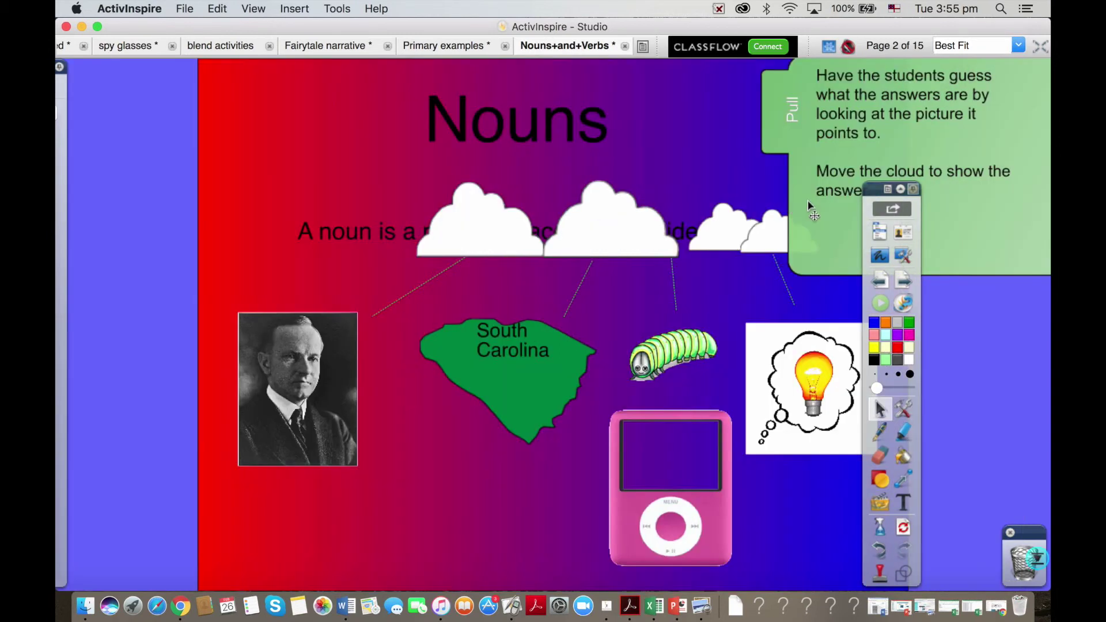
pyautogui.moveTo(871, 189); pyautogui.dragTo(914, 99)
# Browse the toolbox's main menu as far as File > Export/Import, then dismiss it unchanged
pyautogui.click(926, 144)
pyautogui.moveTo(941, 154)
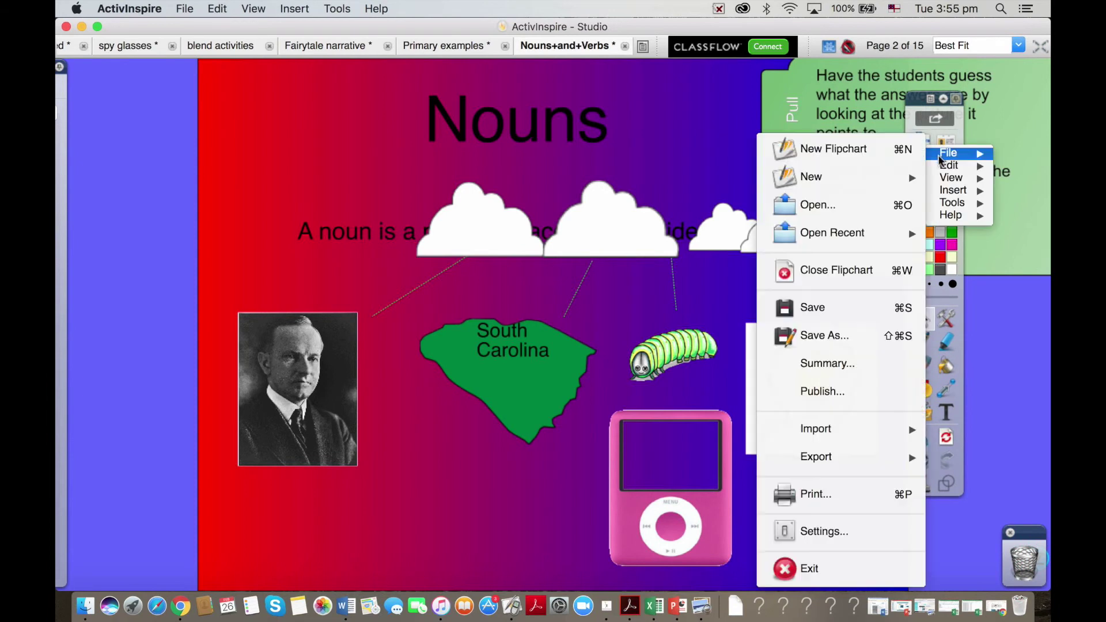
pyautogui.moveTo(867, 462)
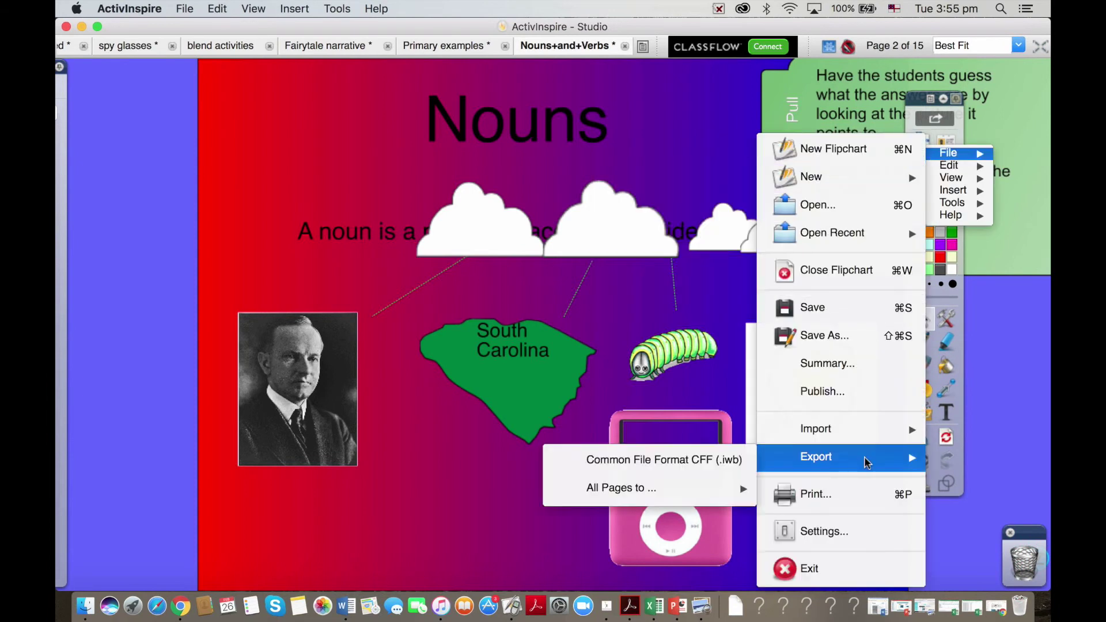
pyautogui.moveTo(861, 434)
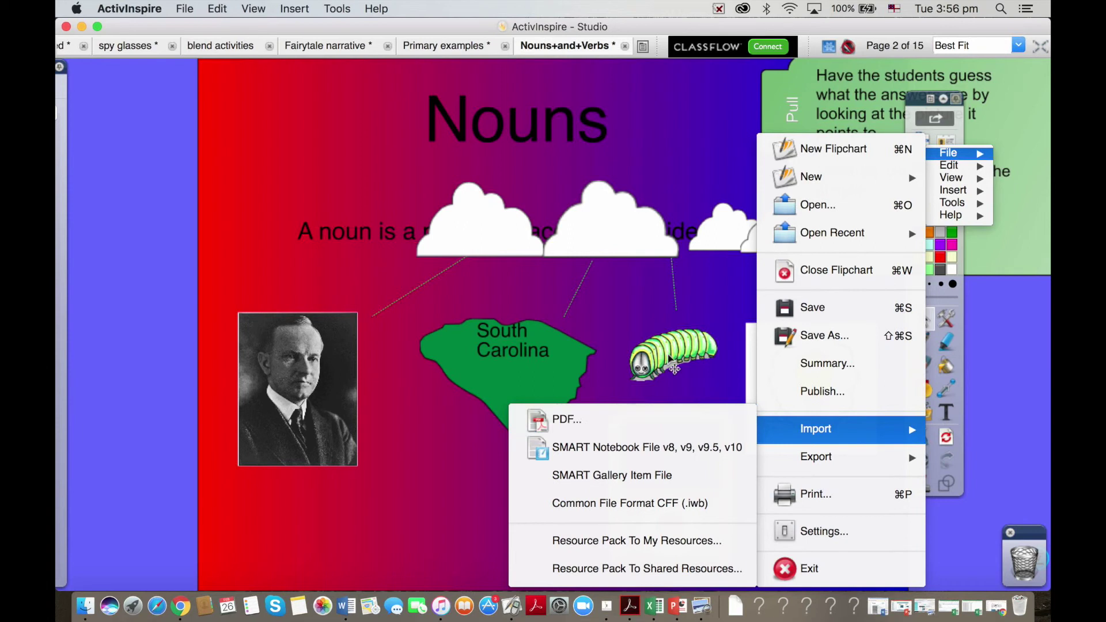
pyautogui.click(484, 242)
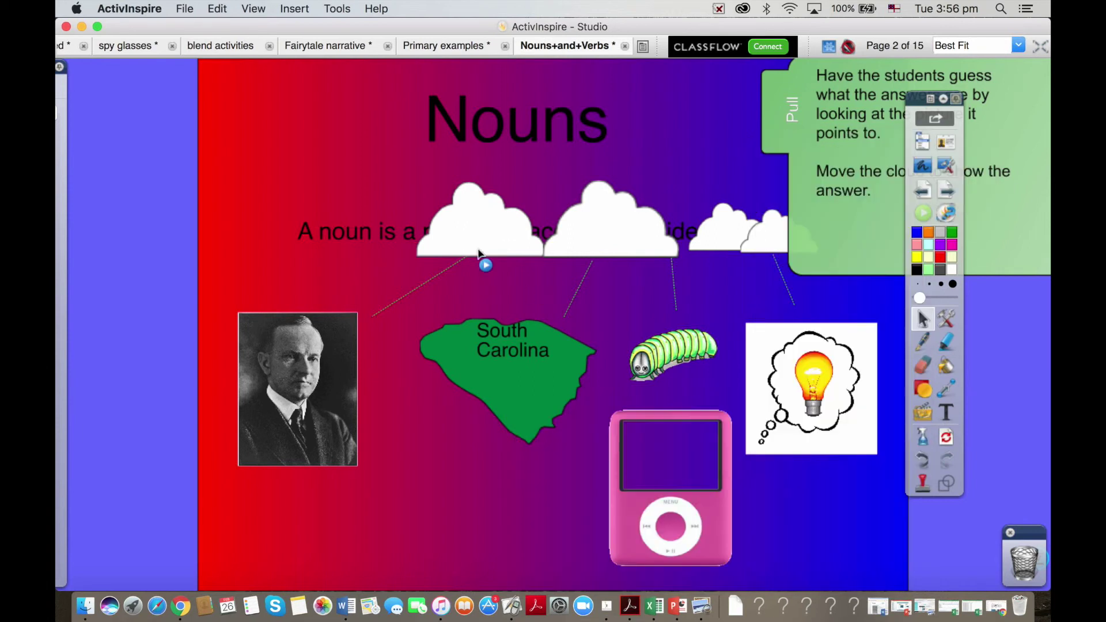
# Check the left cloud's reveal action, then drag the pink iPod over the caterpillar
pyautogui.click(484, 249)
pyautogui.click(483, 248)
pyautogui.moveTo(719, 539); pyautogui.dragTo(693, 458)
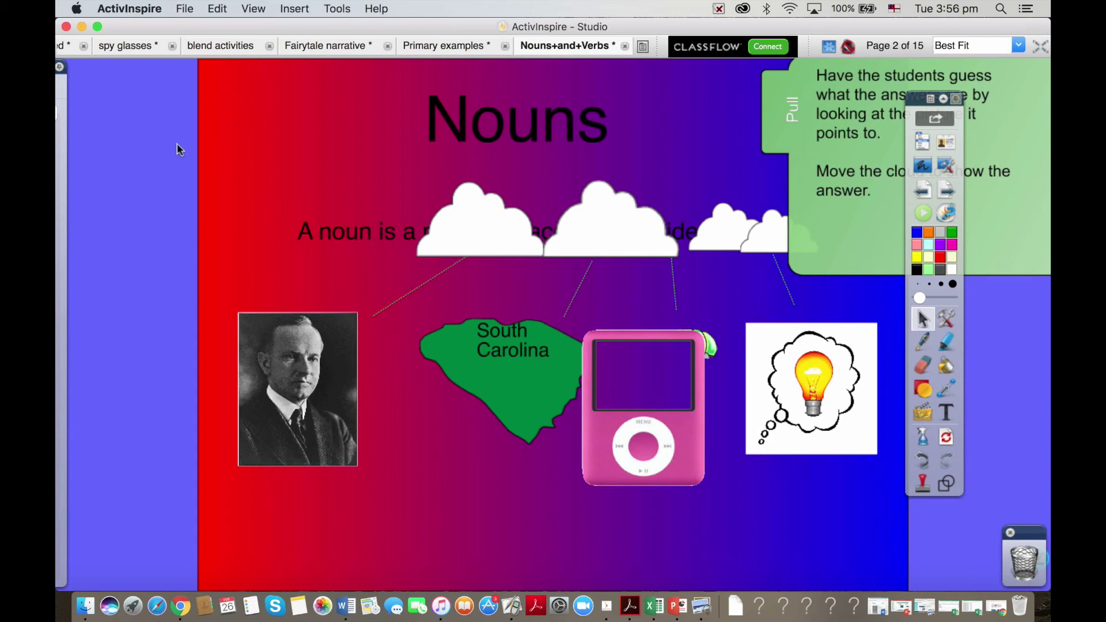
# Close the Nouns+and+Verbs flipchart without saving and switch to Chrome's Promethean ANZ YouTube channel
pyautogui.moveTo(145, 26)
pyautogui.mouseDown()
pyautogui.moveTo(189, 23)
pyautogui.moveTo(152, 19)
pyautogui.mouseUp()
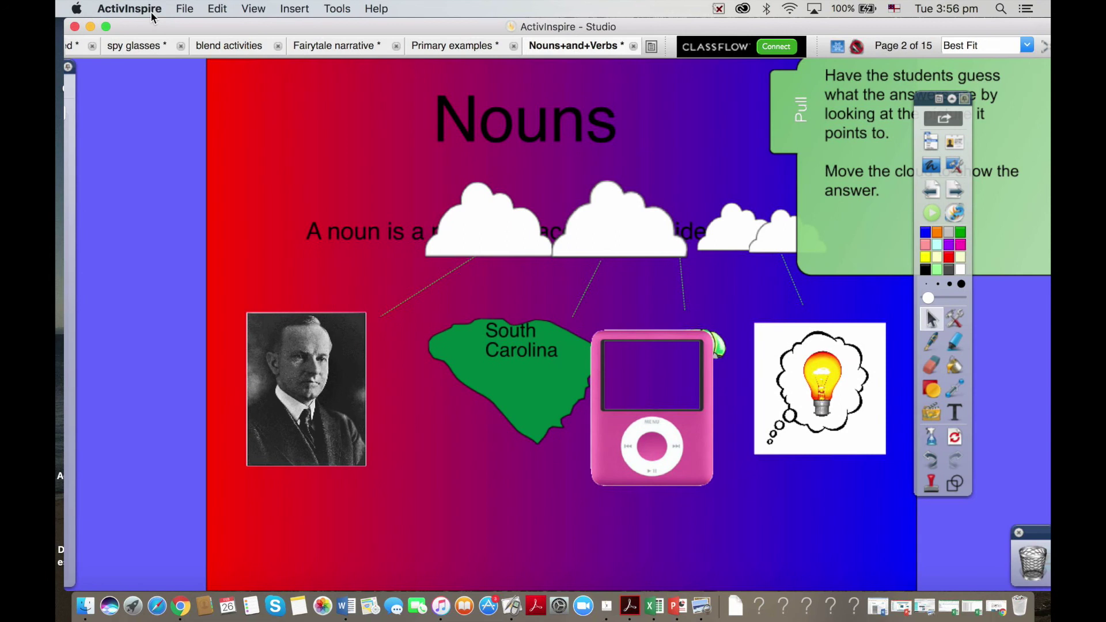
pyautogui.click(634, 48)
pyautogui.click(512, 349)
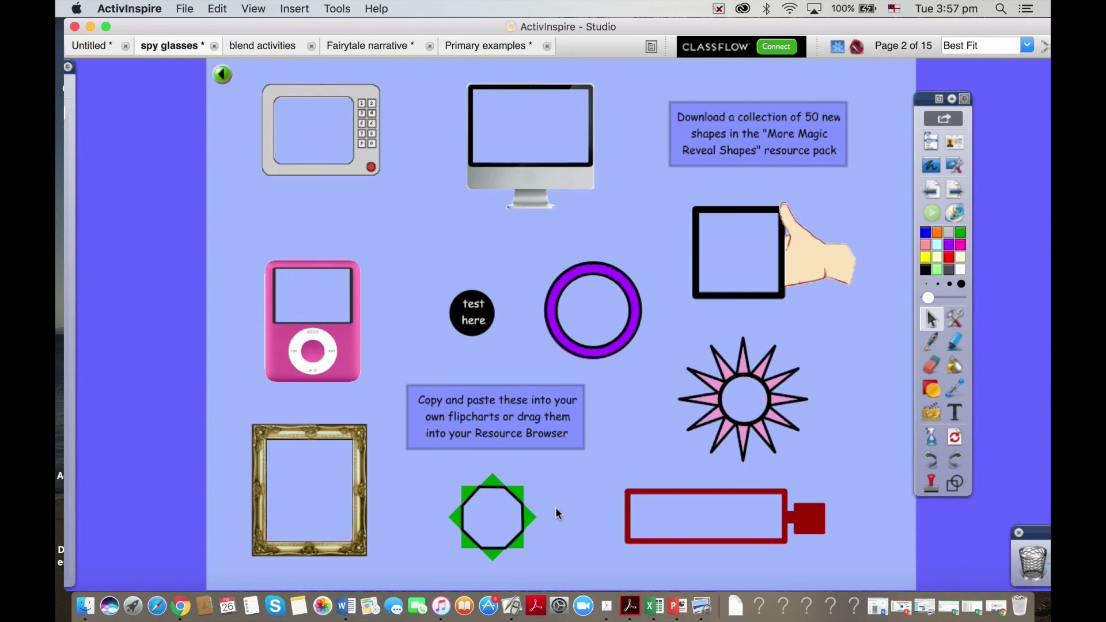
pyautogui.click(183, 610)
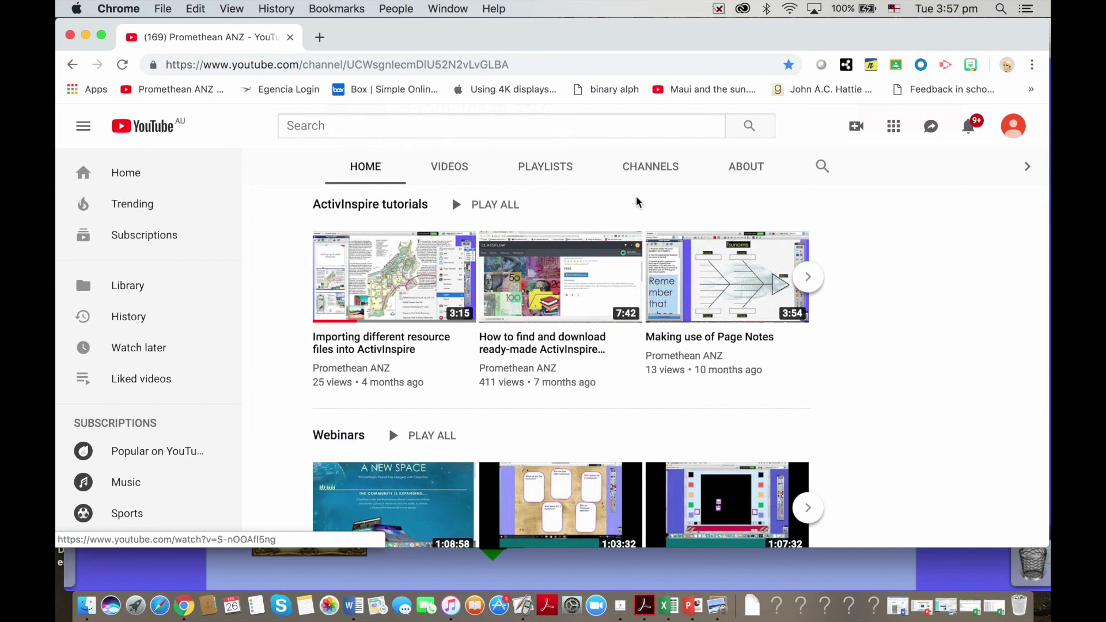
# Scroll down the Promethean ANZ channel page and page through the ActivInspire tutorials playlist
pyautogui.scroll(20, 637, 201)
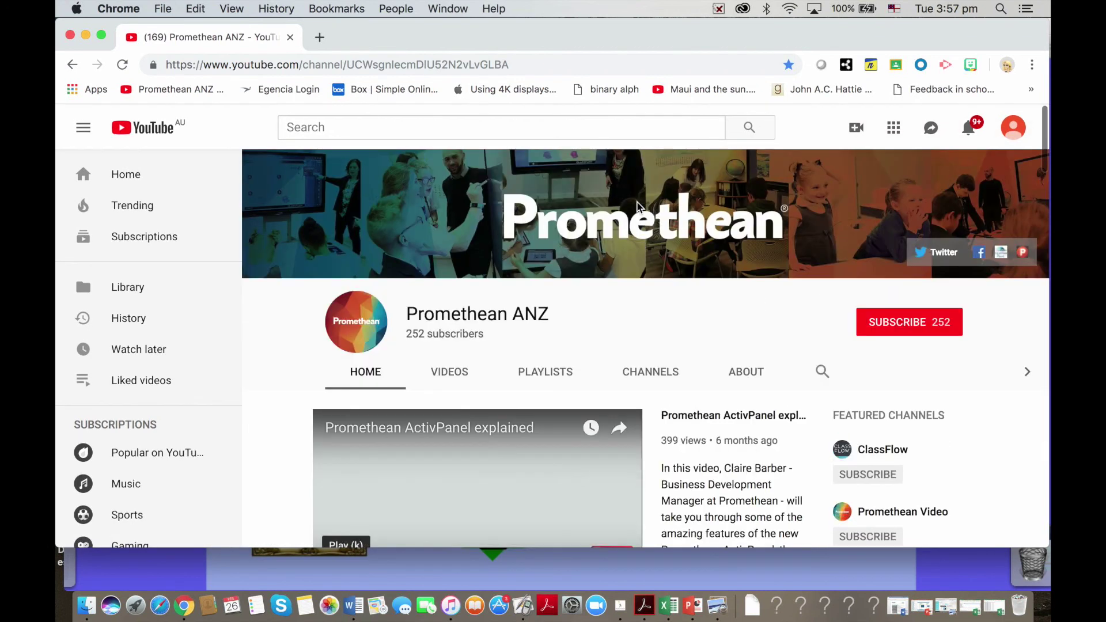
pyautogui.scroll(-10, 592, 315)
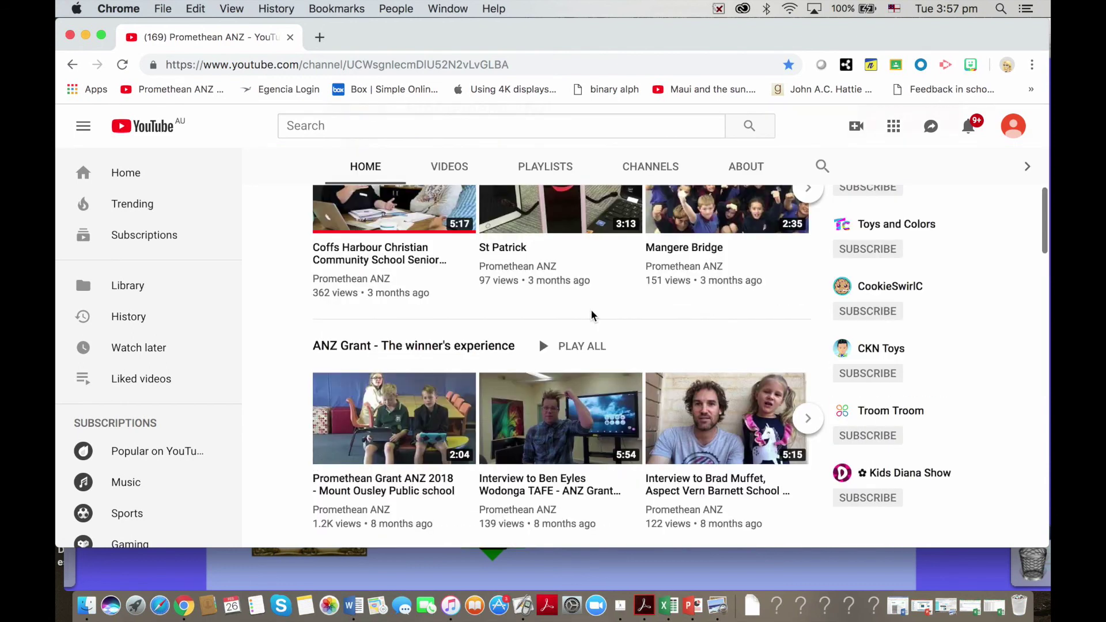
pyautogui.scroll(-15, 592, 315)
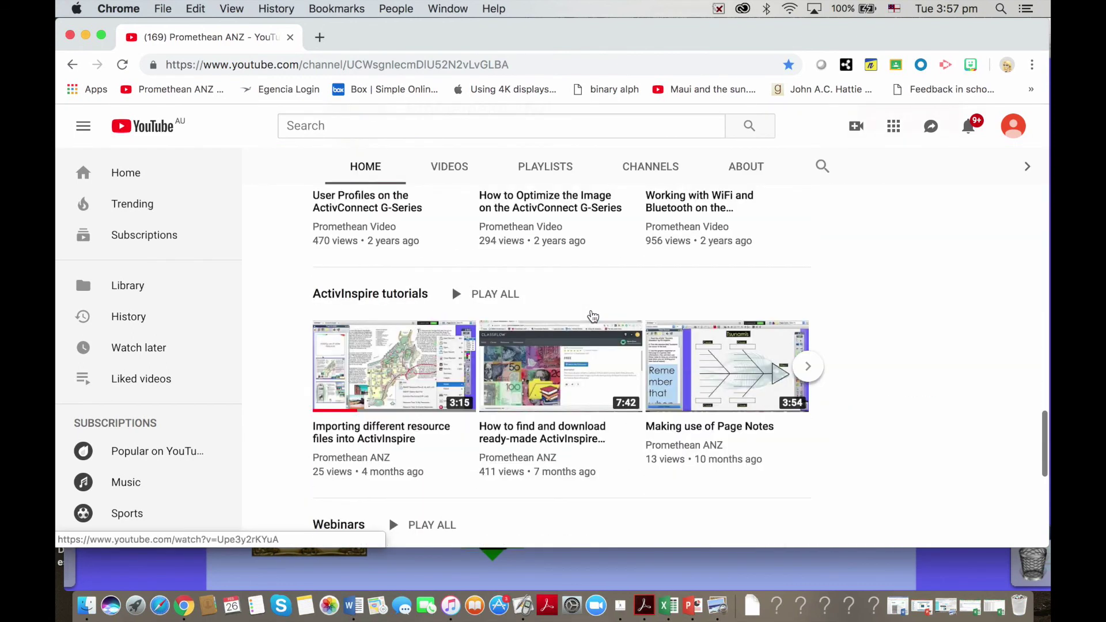
pyautogui.scroll(-3, 593, 317)
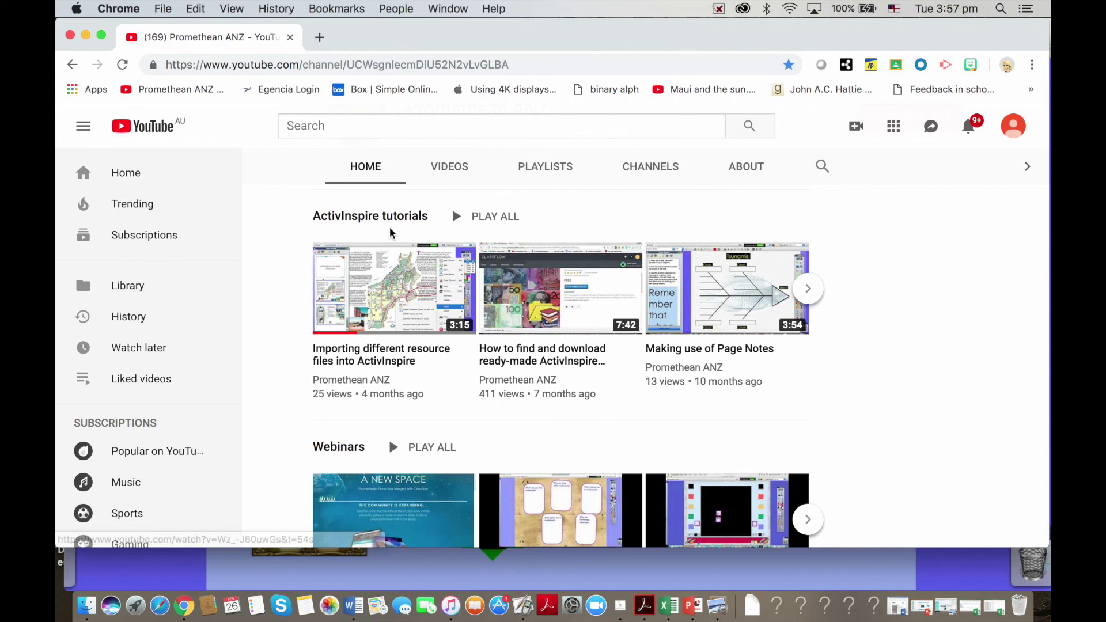
pyautogui.click(819, 294)
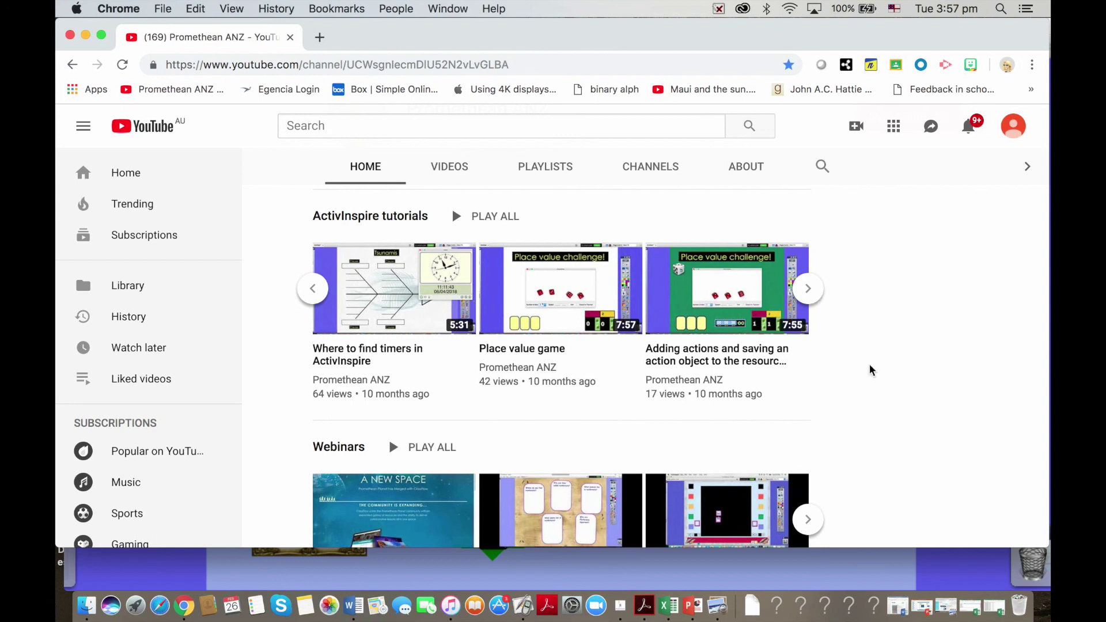
# Page forward through the Webinars playlist videos, then back to the earlier webinars
pyautogui.scroll(-5, 869, 371)
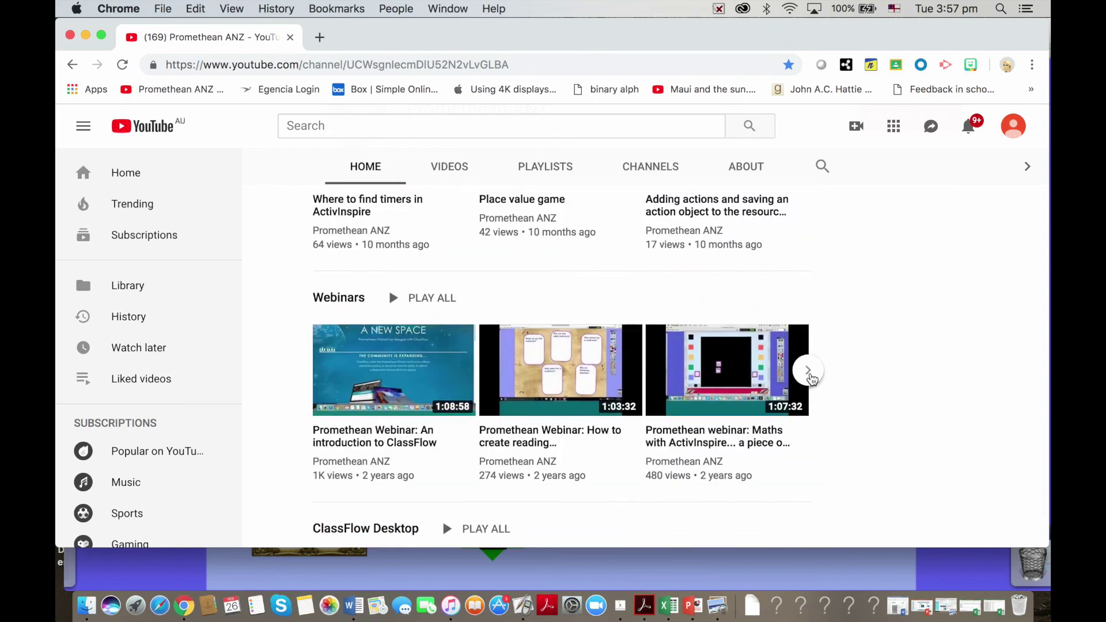
pyautogui.click(810, 372)
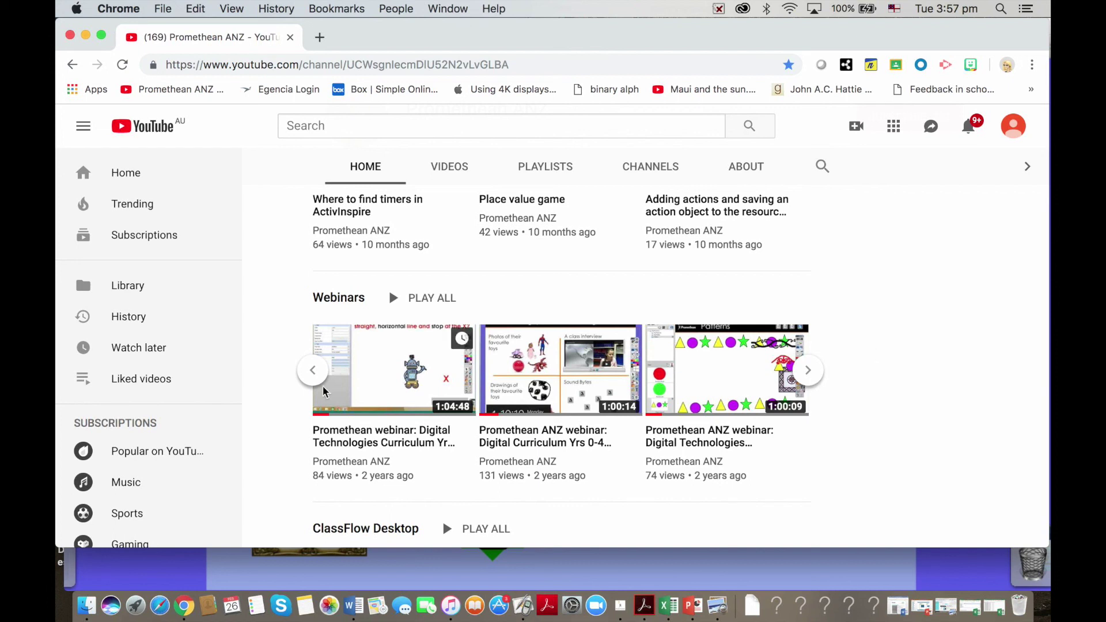
pyautogui.click(311, 374)
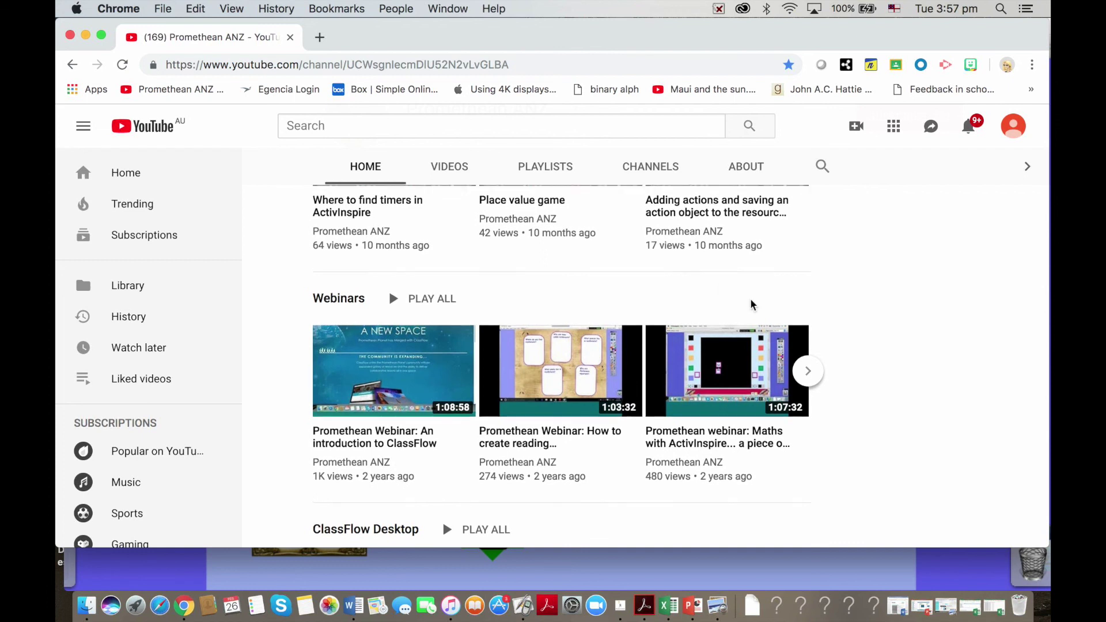
# Return up the page and open PrometheanUKI from Featured Channels
pyautogui.scroll(10, 751, 306)
pyautogui.scroll(10, 751, 306)
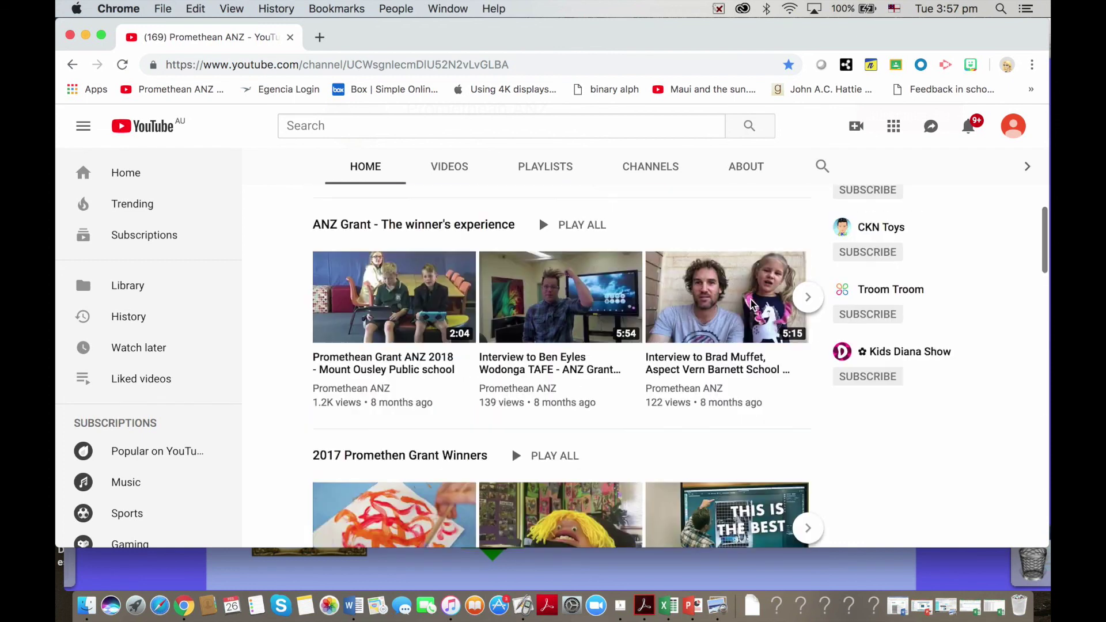
pyautogui.scroll(3, 751, 306)
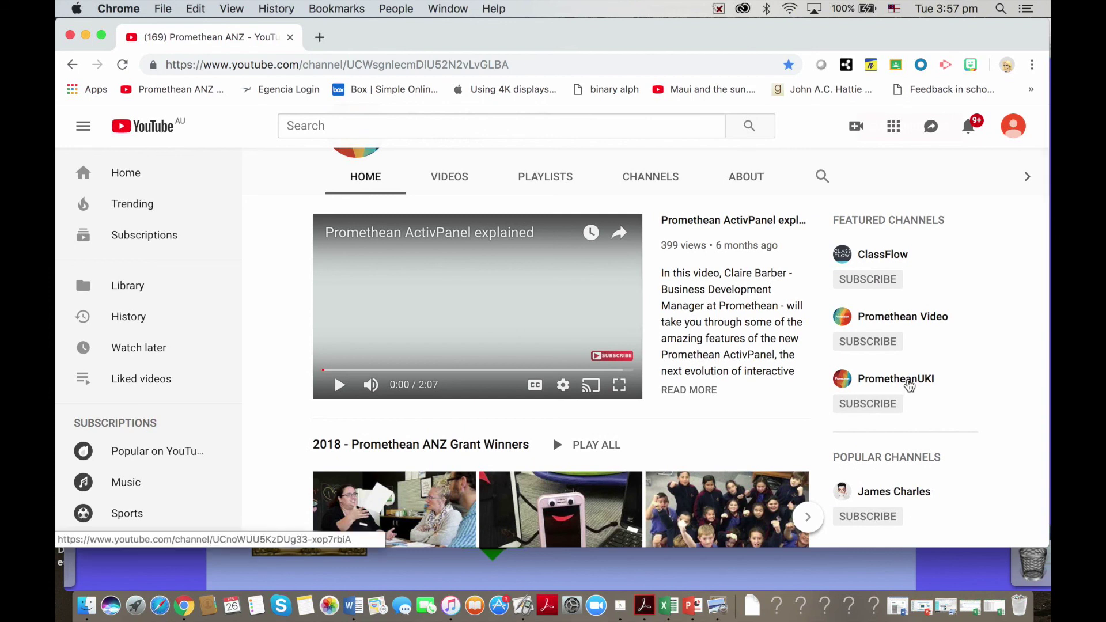
pyautogui.click(909, 382)
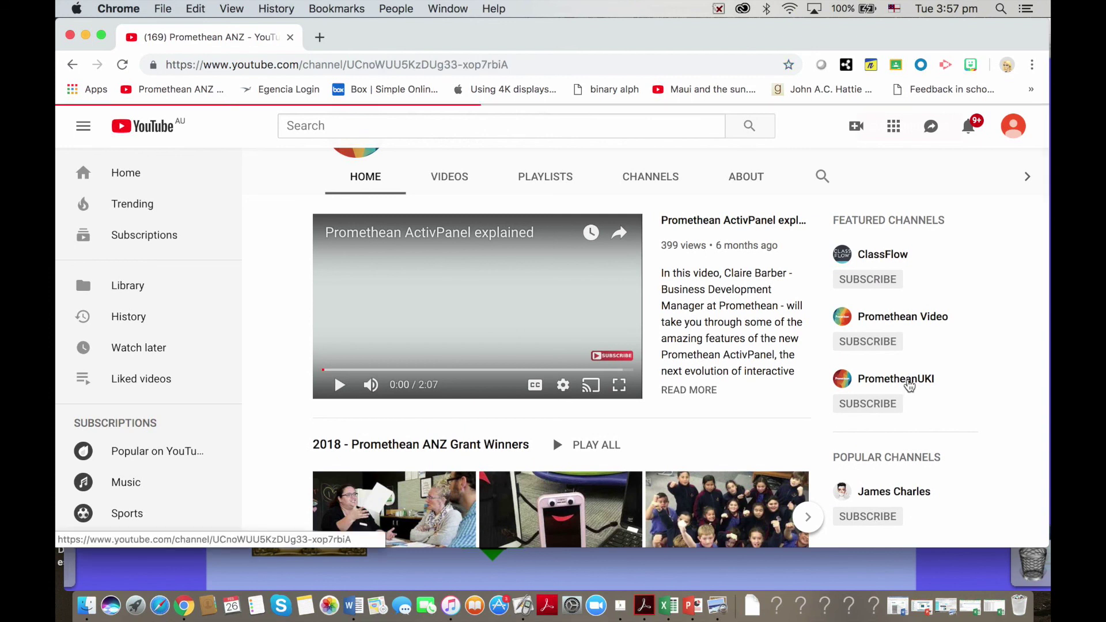